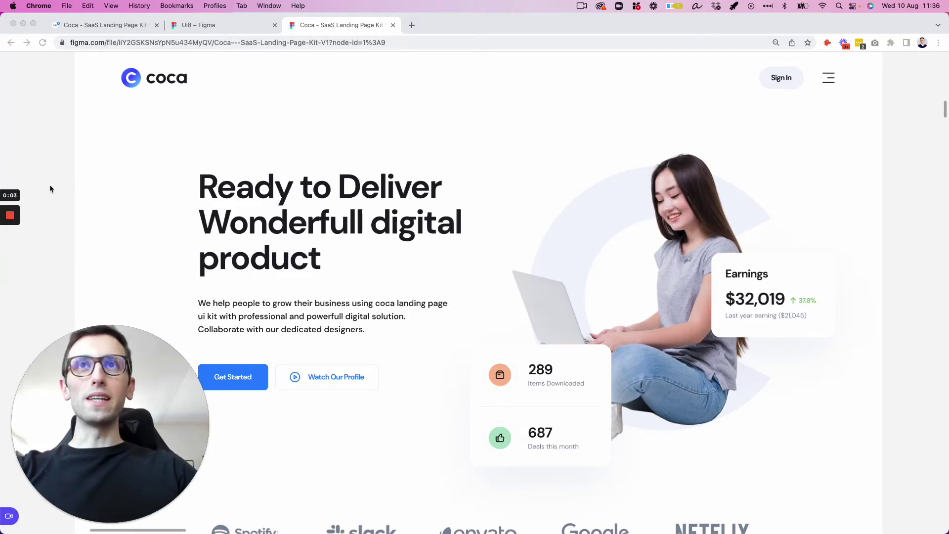
Step: Close the preview on the Coca product page, switch to the Ui8 Figma file, and add a 1440 × 1024 Desktop preset frame
left_click(96, 25)
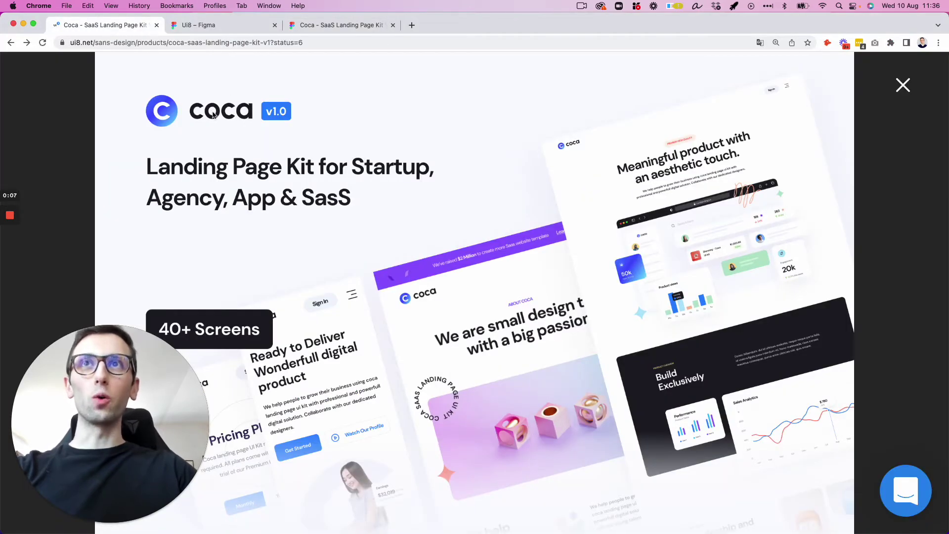
left_click(902, 86)
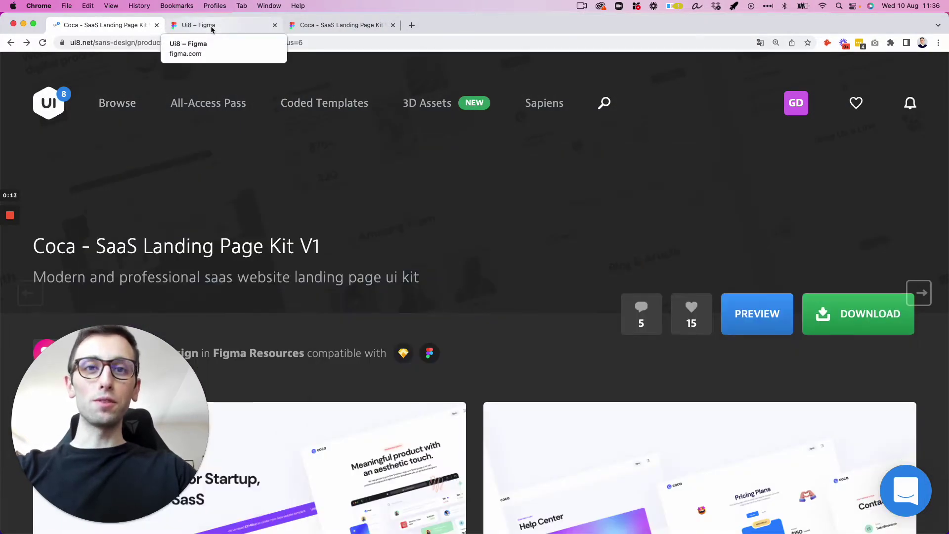
left_click(212, 28)
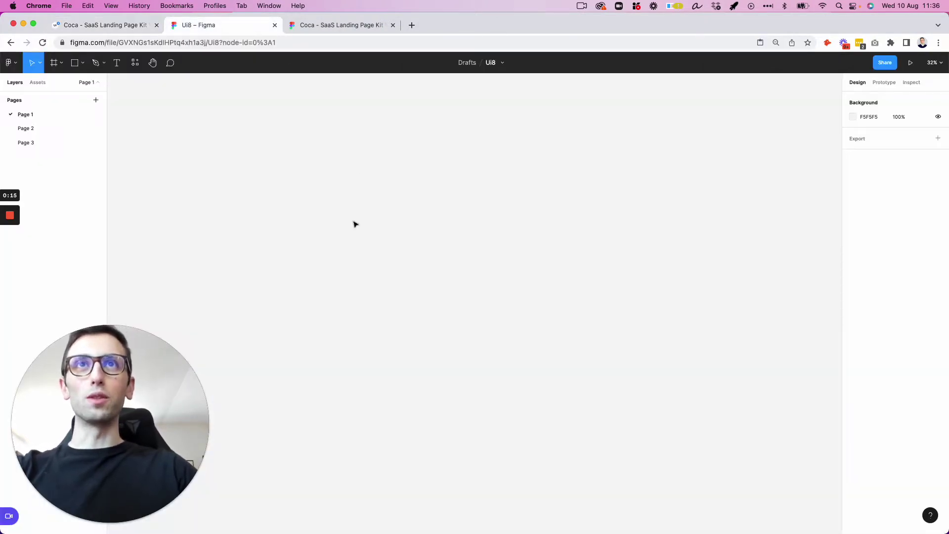
left_click(53, 67)
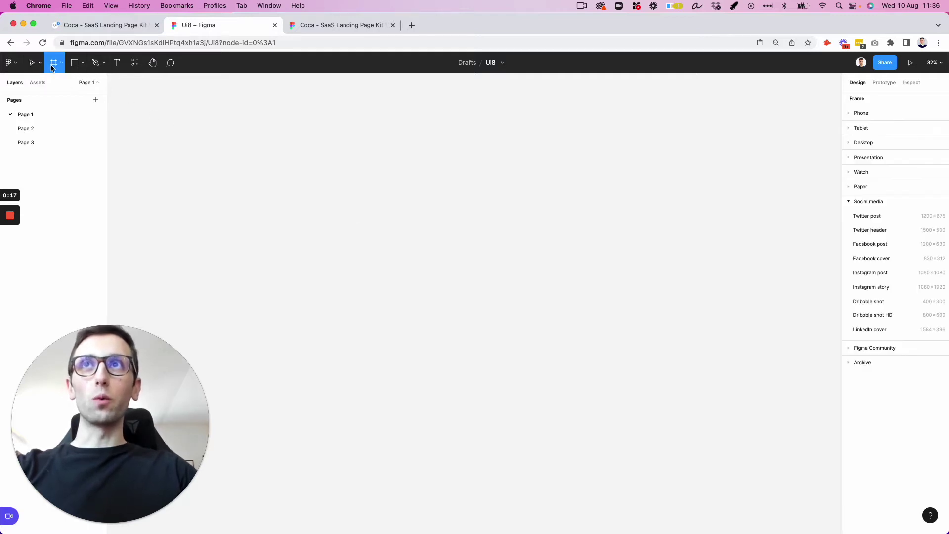
left_click(863, 144)
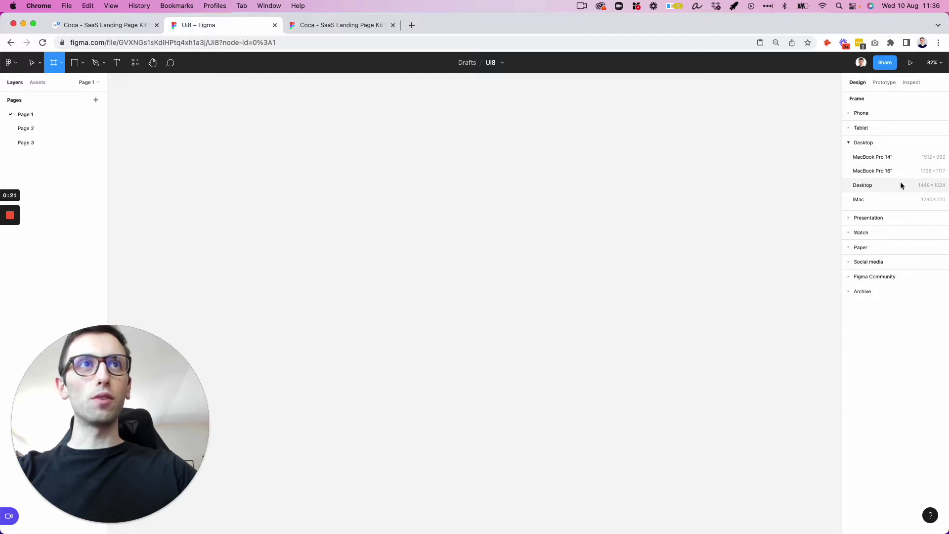
left_click(876, 185)
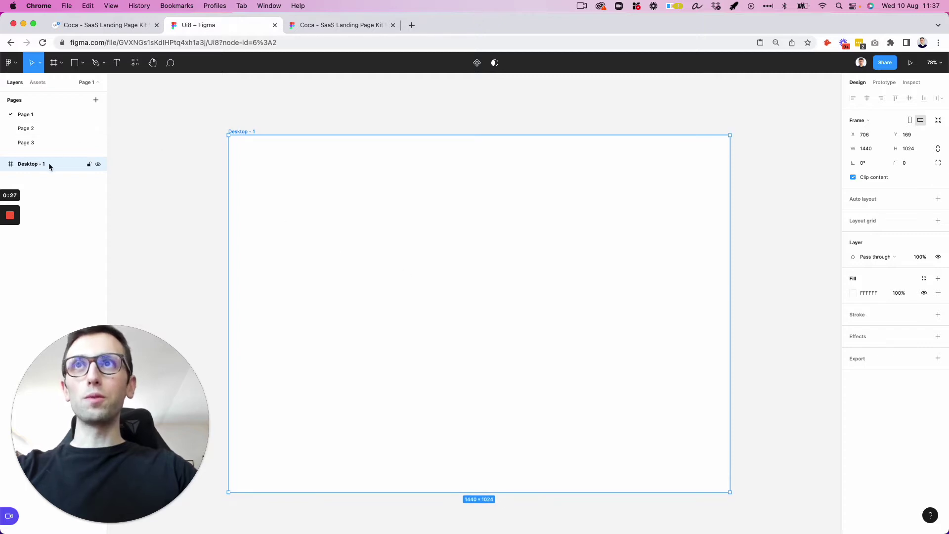
Step: Rename the new desktop frame as "Coca" and deselect it
double_click(48, 163)
type("Coca")
key("Return")
scroll(218, 122, "up", 2)
left_click(185, 120)
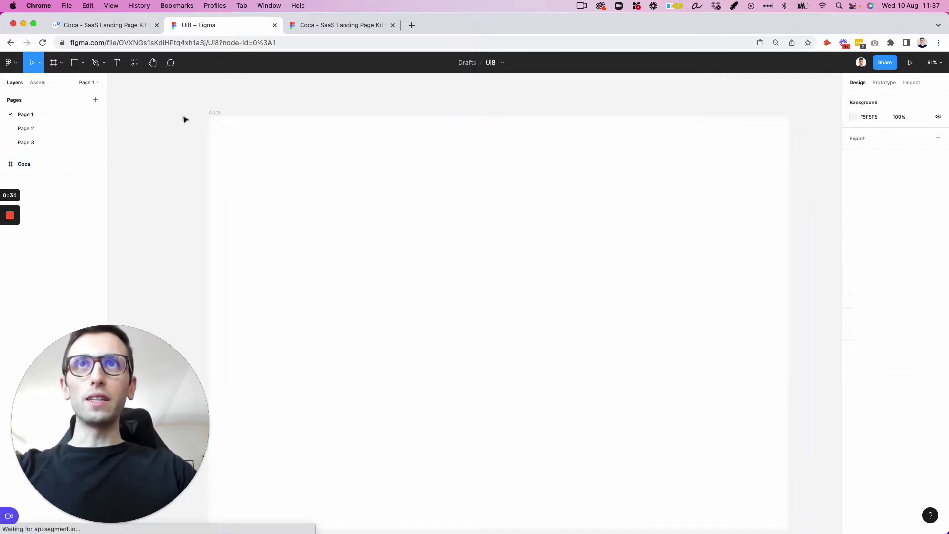
Step: Add a "Coca" text layer in the frame's upper-left area, move it fully inside the frame, and set its letter spacing to 0%
left_click(116, 63)
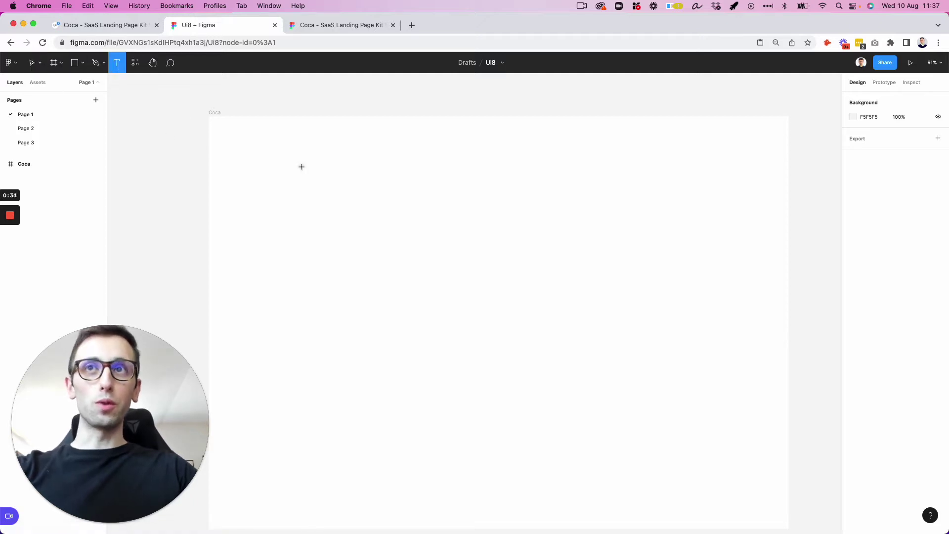
left_click(238, 137)
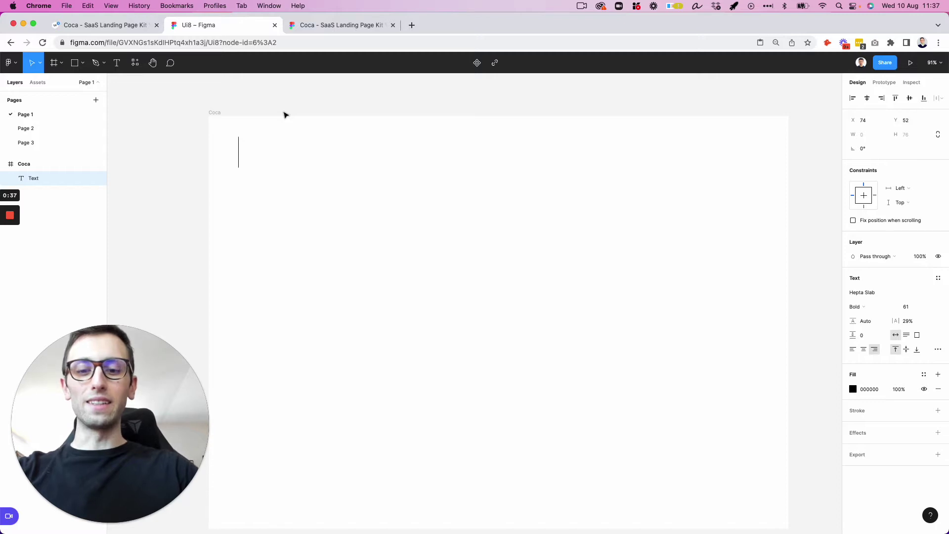
type("Coca")
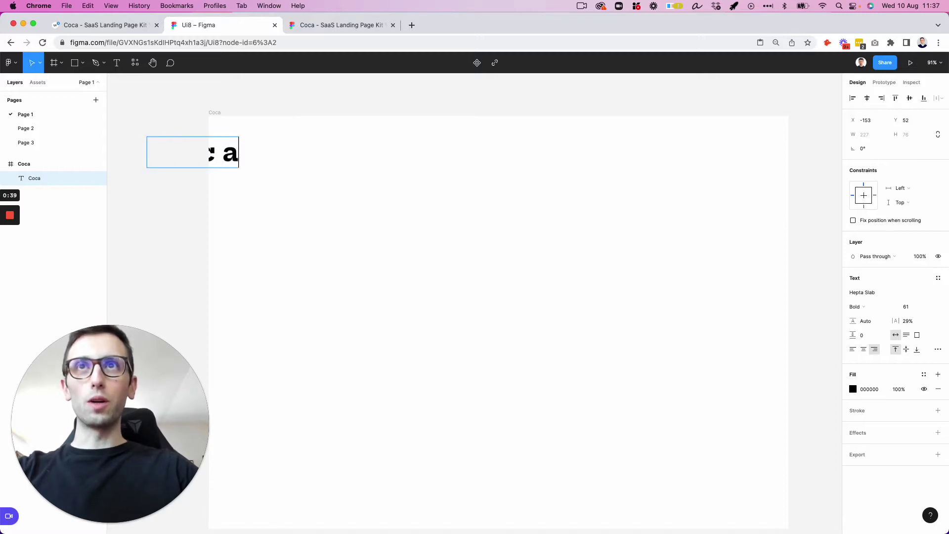
key("Escape")
left_click_drag(201, 155, 297, 158)
left_click(912, 323)
type("0")
key("Return")
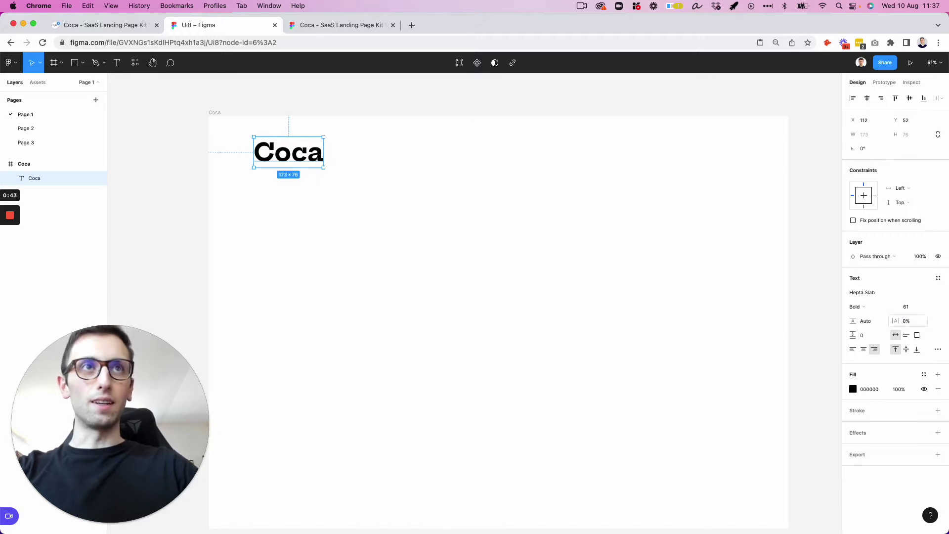
Step: In the Coca landing page kit file, reveal the interface and detach the "Ready to Deliver" headline's text style to inspect its font settings
left_click(341, 26)
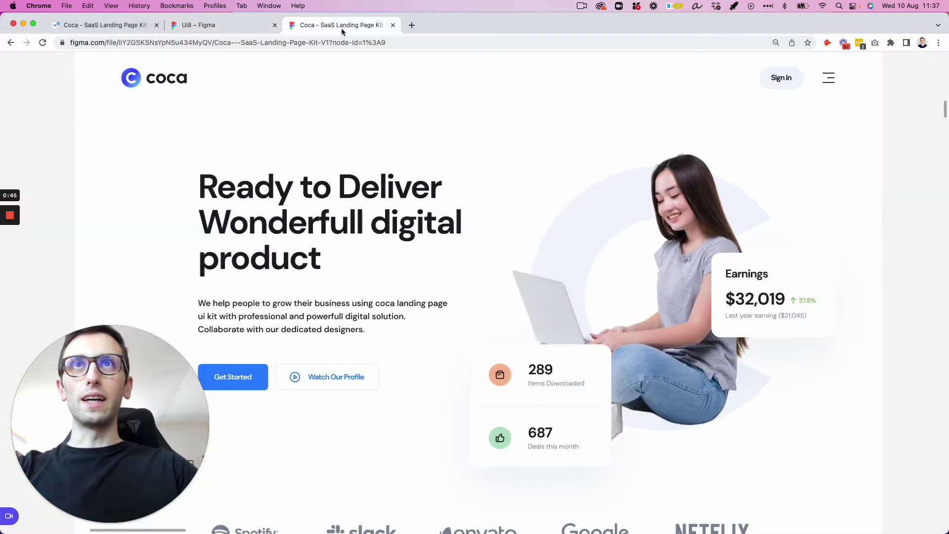
left_click(305, 203)
key("super+backslash")
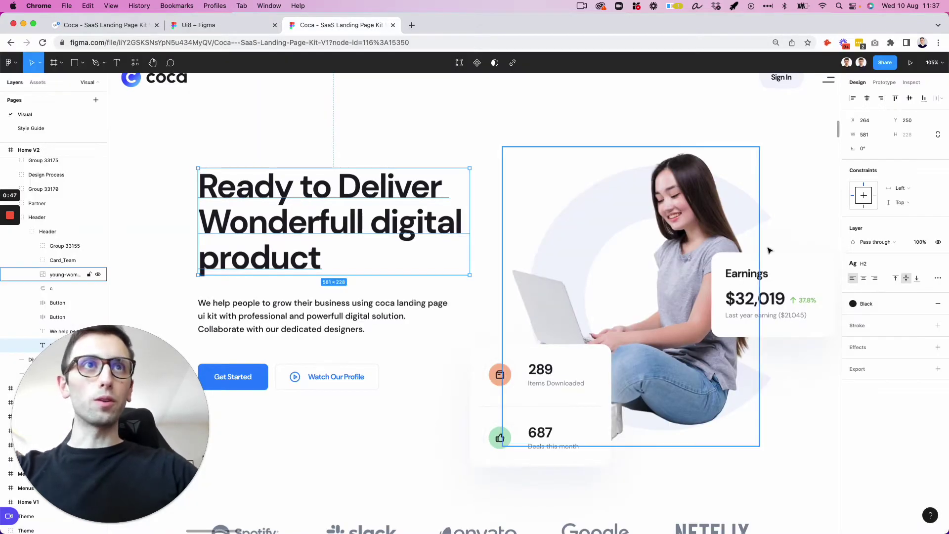
left_click(939, 264)
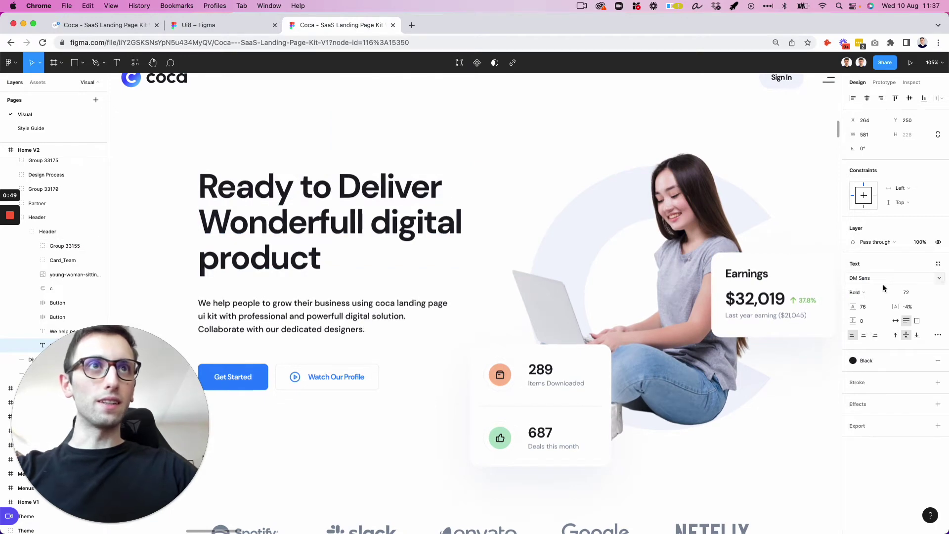
Step: Back in the Ui8 file, change the Coca text's font to DM Sans and keep the Bold weight
left_click(196, 25)
left_click(866, 294)
type("DM")
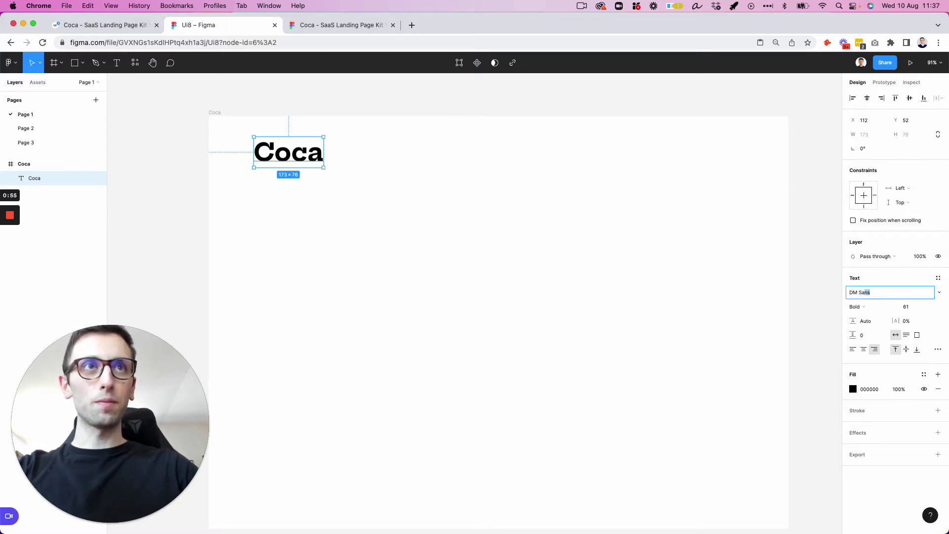
type(" Sa")
key("Return")
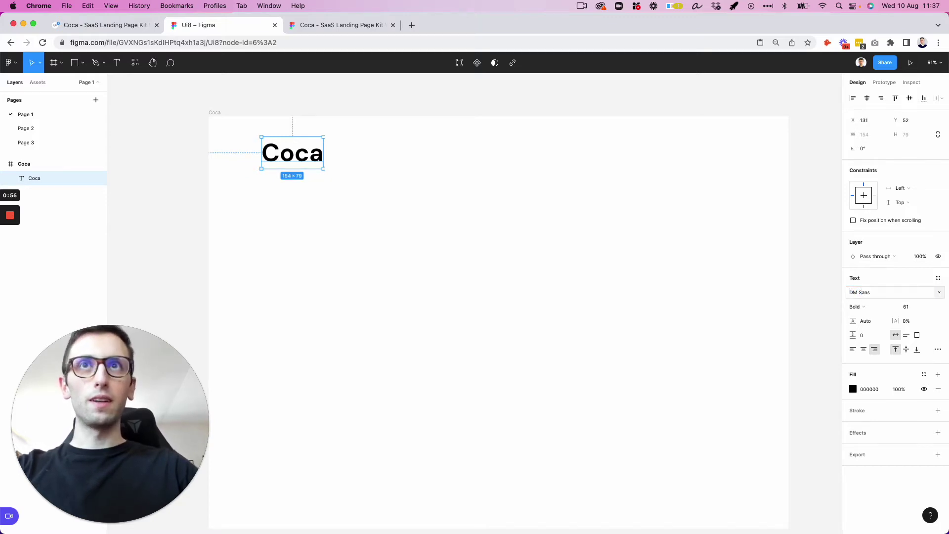
left_click(864, 307)
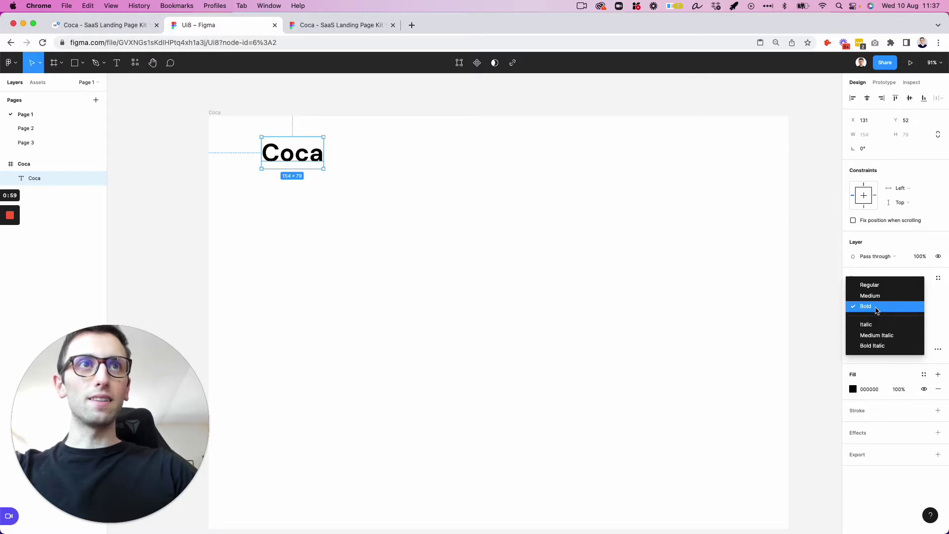
left_click(436, 228)
Step: Reduce the Coca text's font size to 43
left_click(306, 155)
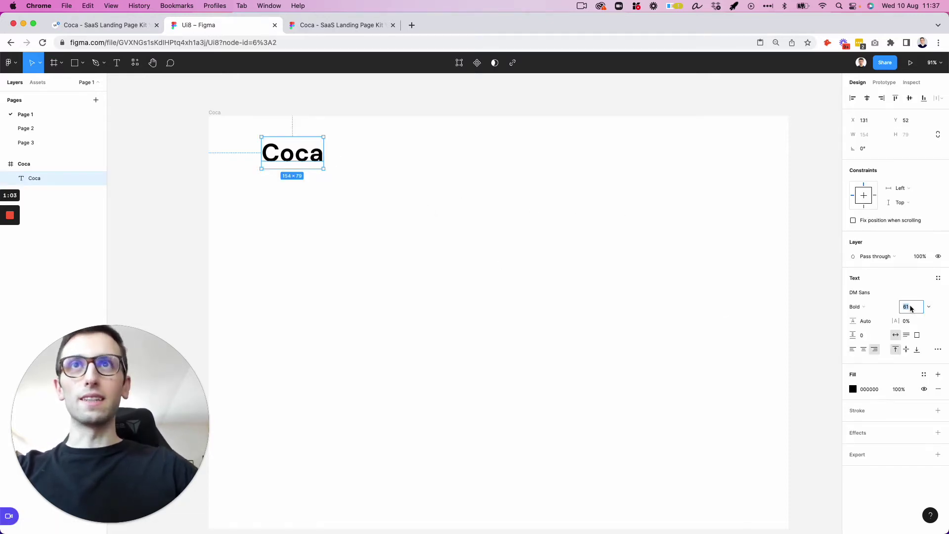
key("Down")
key("Down")
key("Down")
key("Down")
key("Down")
key("Down")
key("Down")
key("Down")
key("Down")
key("Down")
key("Down")
key("Down")
key("Down")
key("Down")
key("Down")
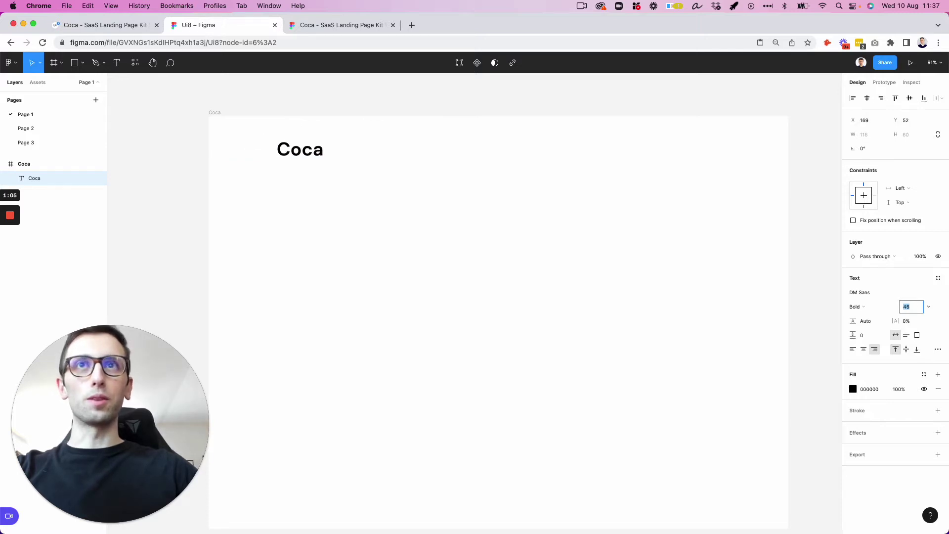
key("Down")
key("Down")
key("Down")
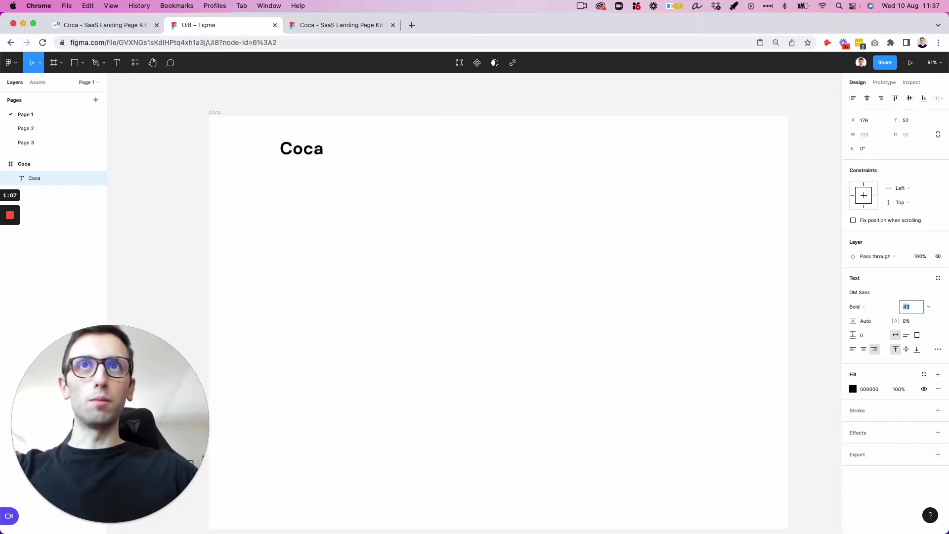
Step: Check the navbar logo in the Coca kit file, then rewrite the Ui8 file's logo text in lowercase as "coca"
left_click(347, 26)
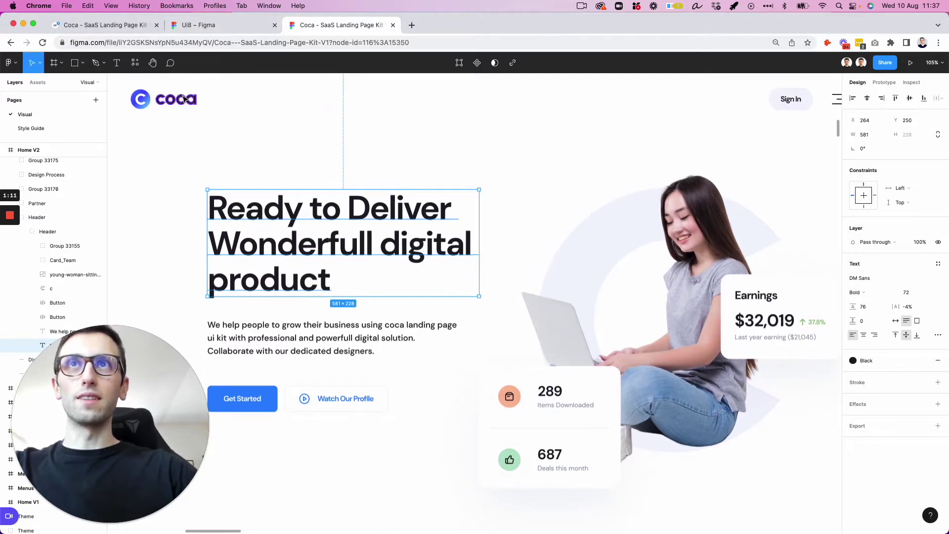
left_click(212, 90)
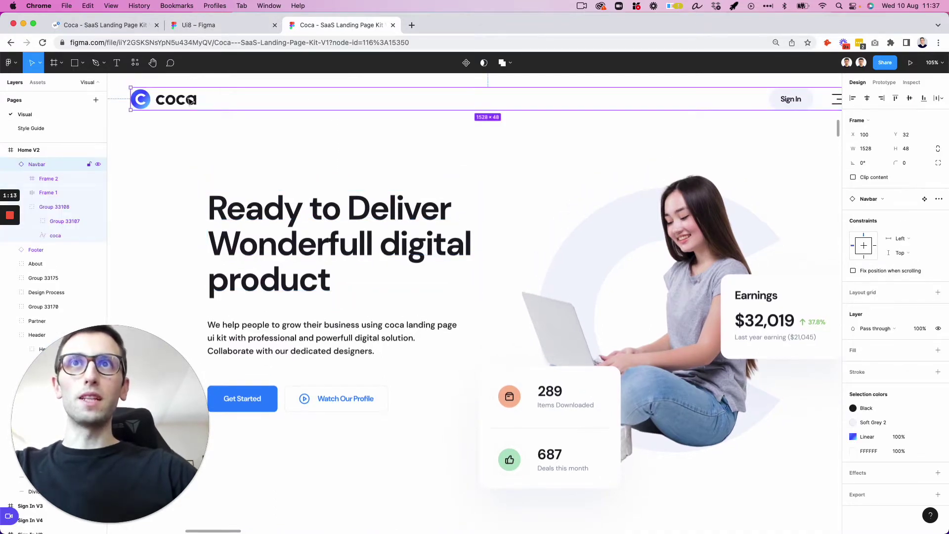
left_click(222, 30)
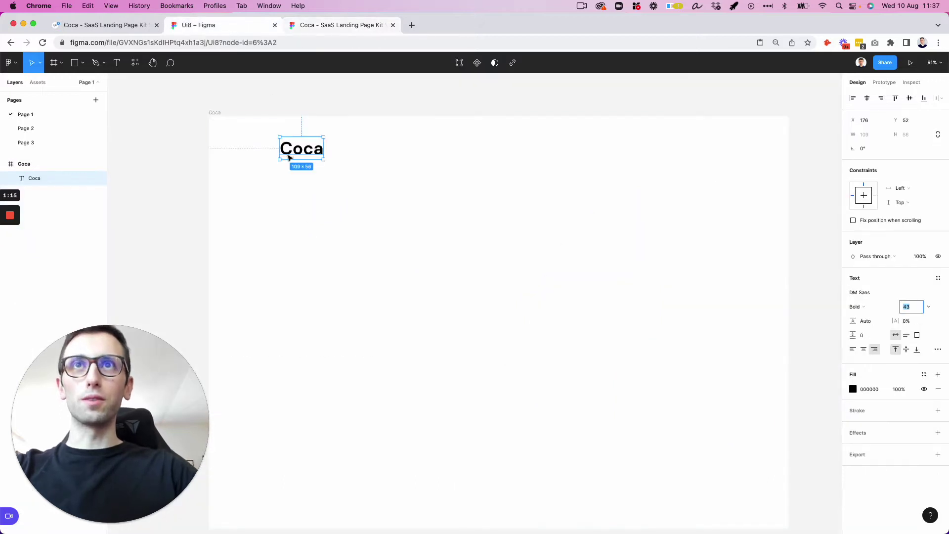
double_click(290, 156)
type("coca")
key("Escape")
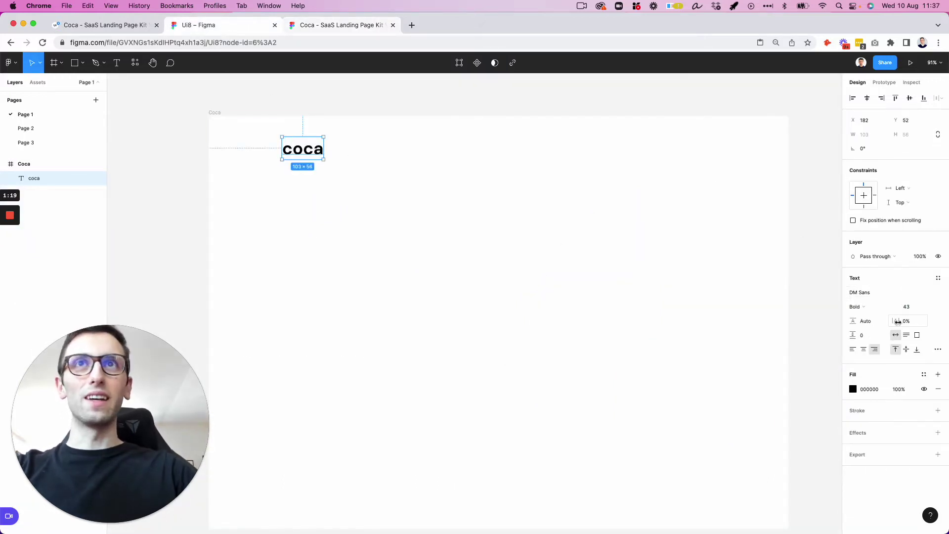
Step: Tighten the coca text's letter spacing to -4% and move the text left to X 153
scroll(365, 159, "up", 3)
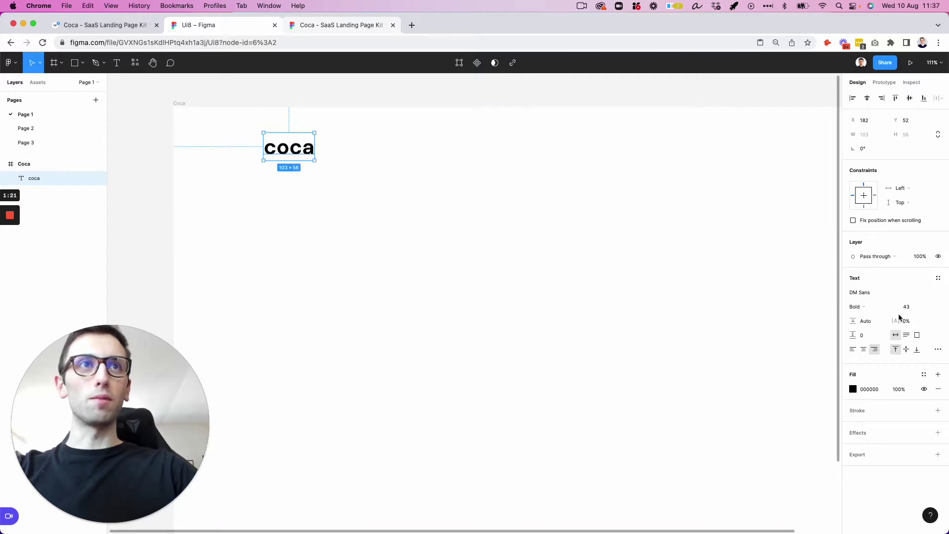
left_click_drag(898, 317, 892, 321)
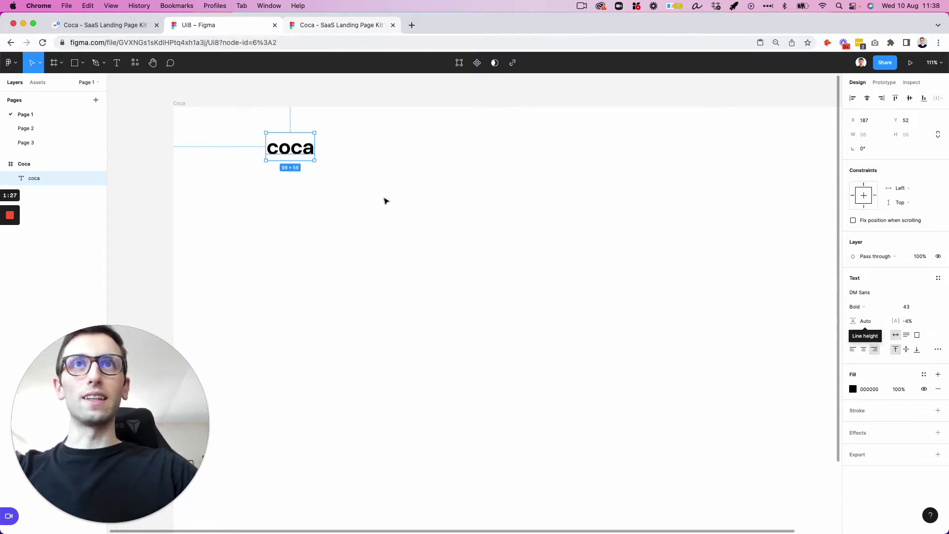
left_click(348, 179)
left_click_drag(292, 150, 276, 150)
left_click(341, 144)
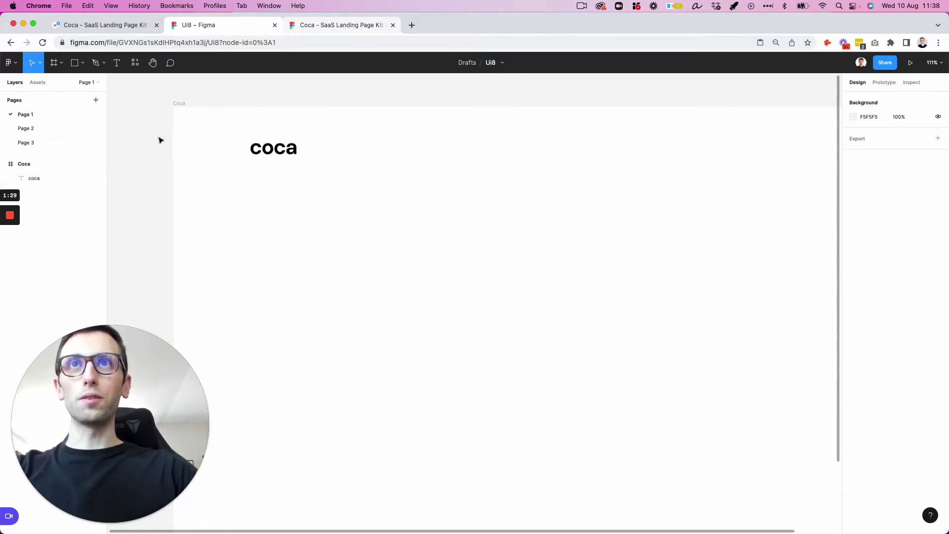
Step: Draw a circle about 65 × 65 just left of the coca text
scroll(227, 140, "up", 5)
key("o")
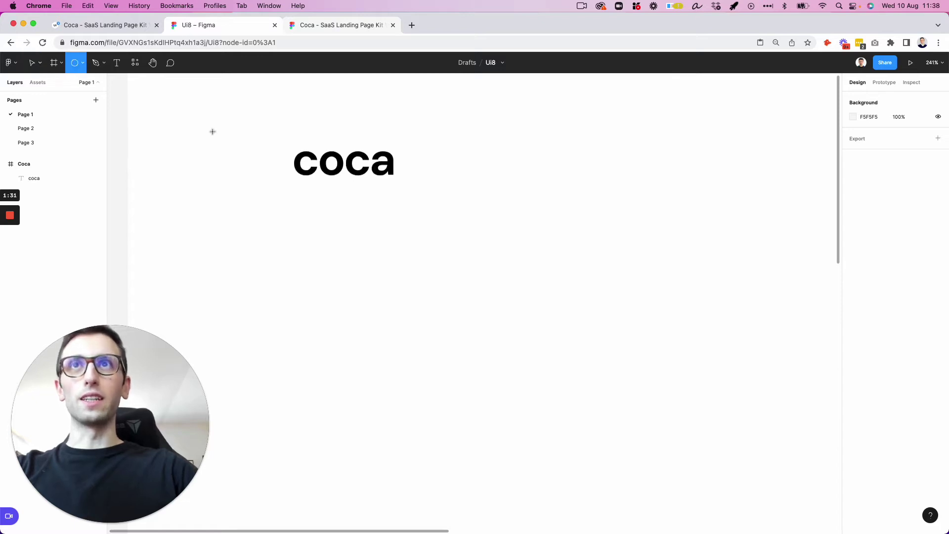
mouse_move(212, 131)
left_mouse_down()
mouse_move(282, 187)
mouse_move(249, 167)
left_mouse_up()
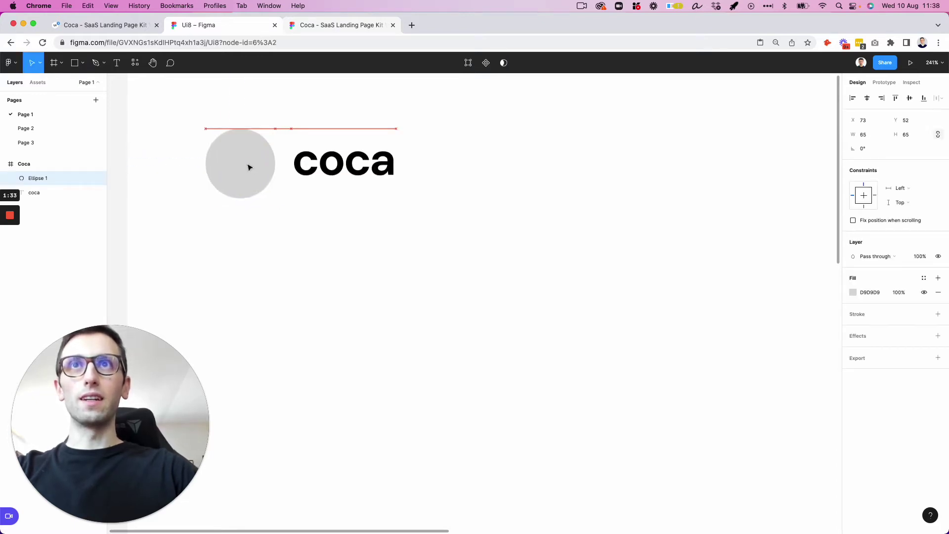
Step: Duplicate the coca text layer and shorten the copy to the single letter "c"
left_click(316, 163)
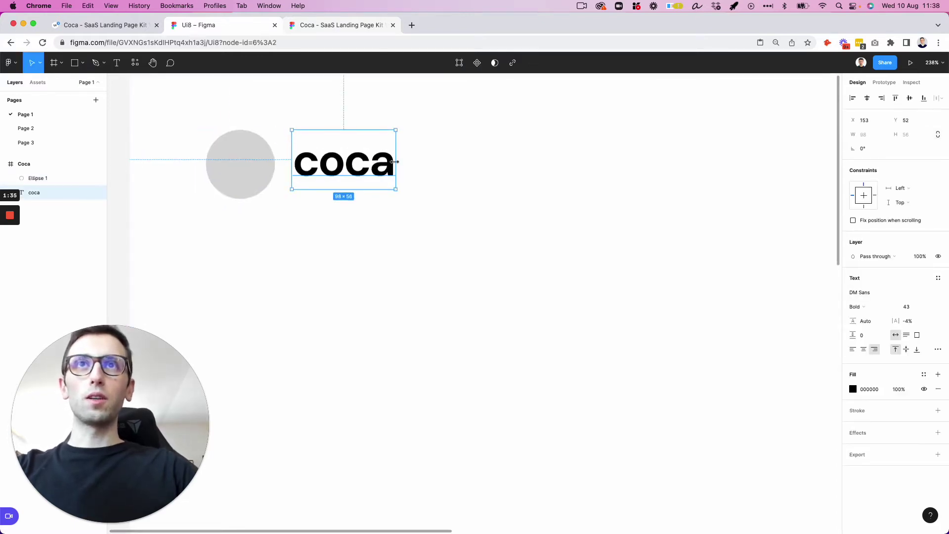
key("super+v")
left_click_drag(365, 170, 313, 170)
double_click(313, 169)
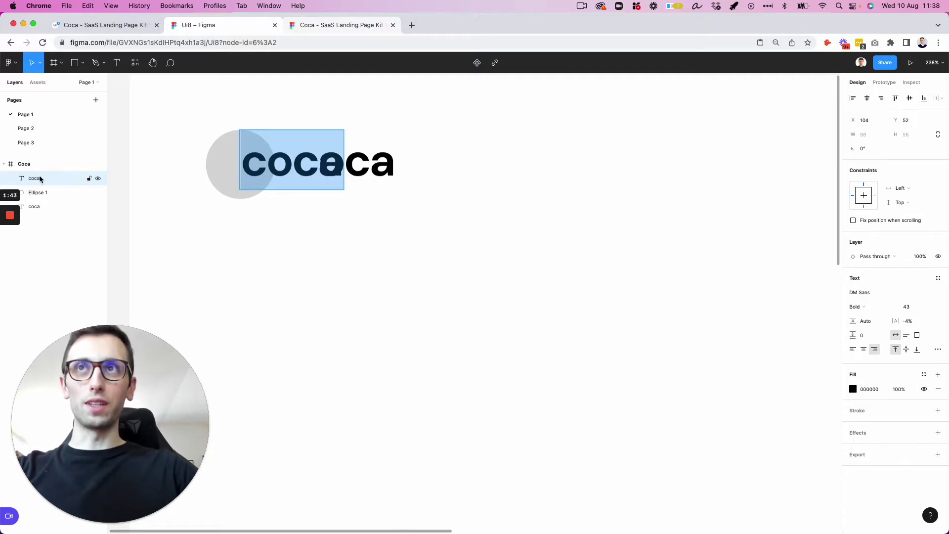
left_click_drag(268, 163, 391, 166)
key("BackSpace")
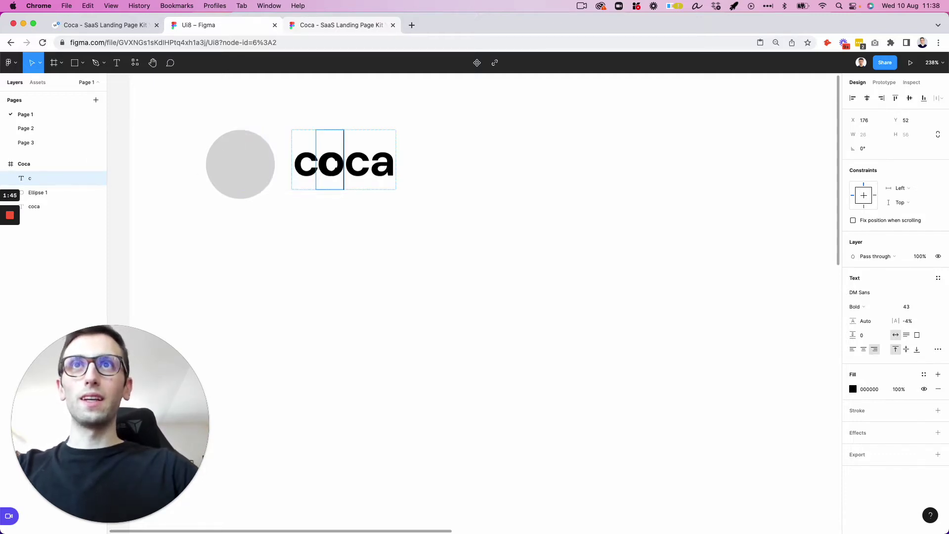
Step: Centre the letter "c" horizontally over the grey circle and fill it with white (FFFFFF) sampled from the frame
key("Escape")
left_click_drag(331, 163, 239, 162)
key("i")
left_click(270, 227)
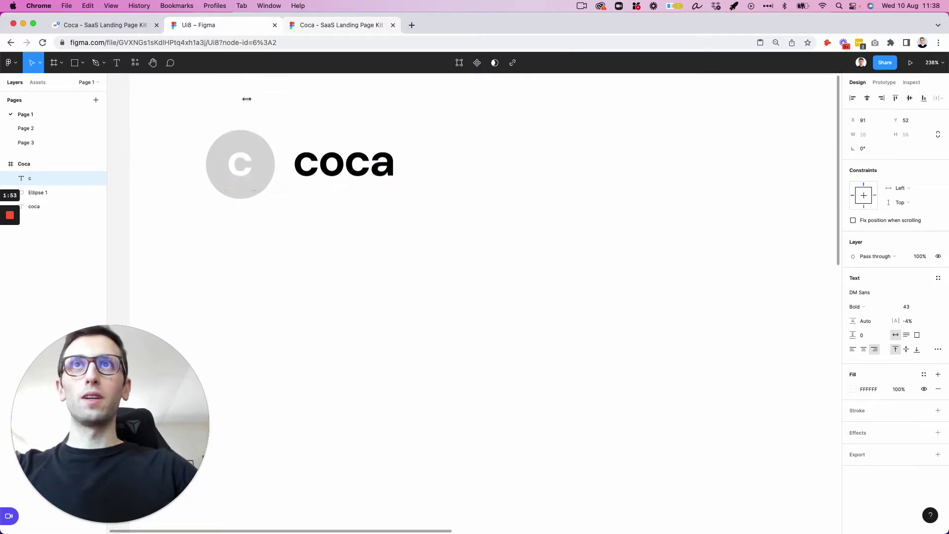
Step: Convert the white letter "c" to outlines and enlarge it to about 32 × 33 inside the circle
left_click(349, 25)
left_click(232, 25)
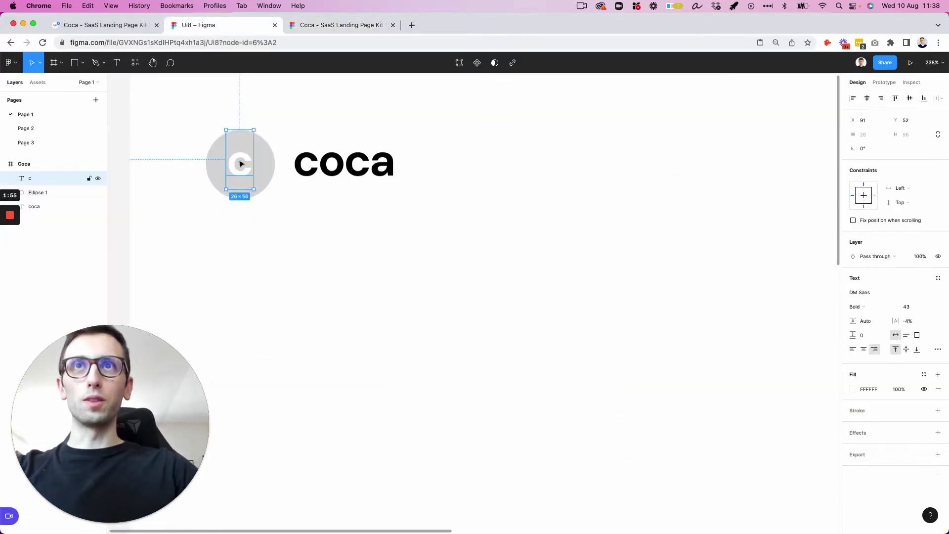
right_click(237, 157)
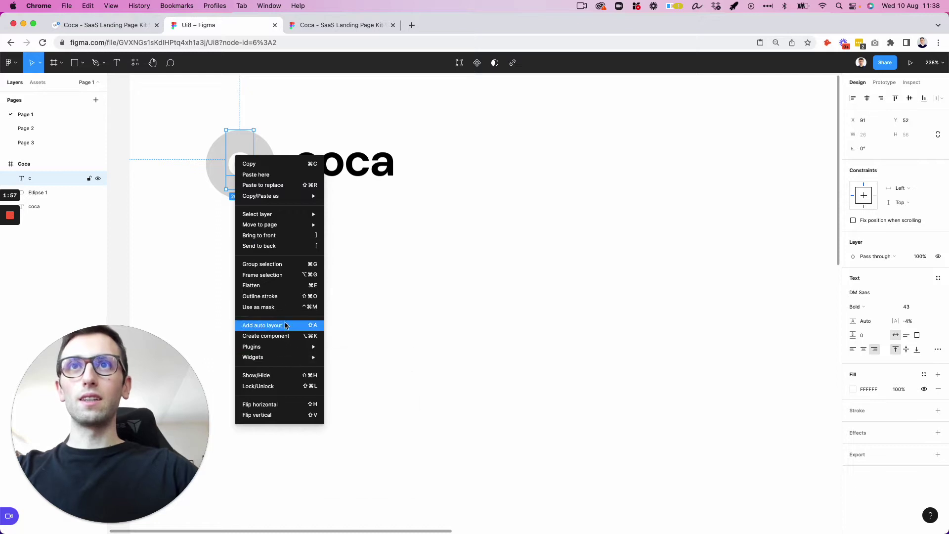
left_click(284, 299)
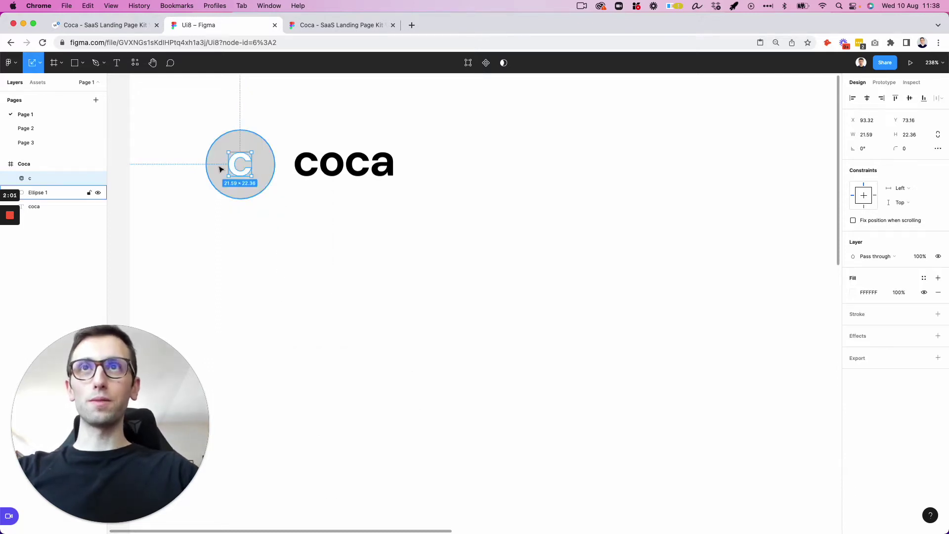
left_click_drag(240, 152, 242, 146)
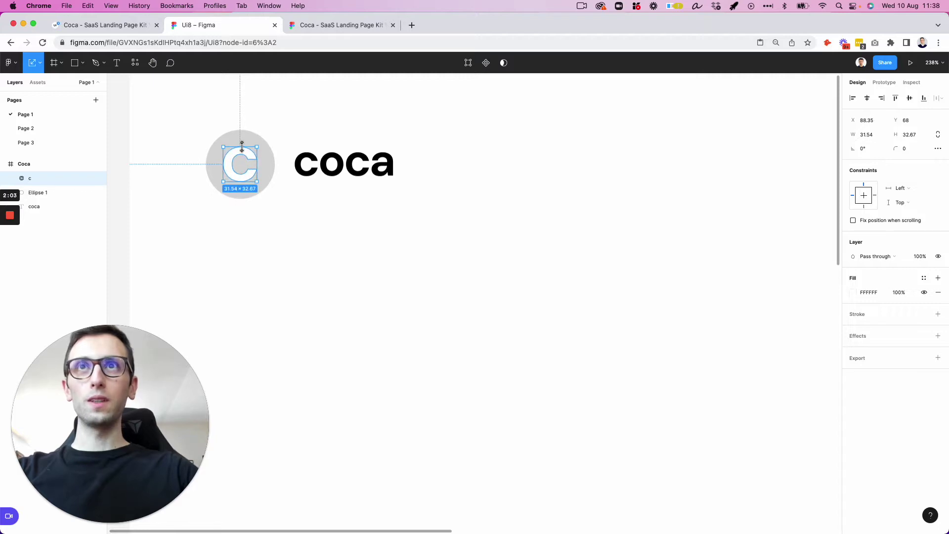
Step: Change the grey circle's fill to a linear gradient running diagonally from its upper left to lower right, checking the kit's logo for reference
left_click(244, 140)
left_click(853, 295)
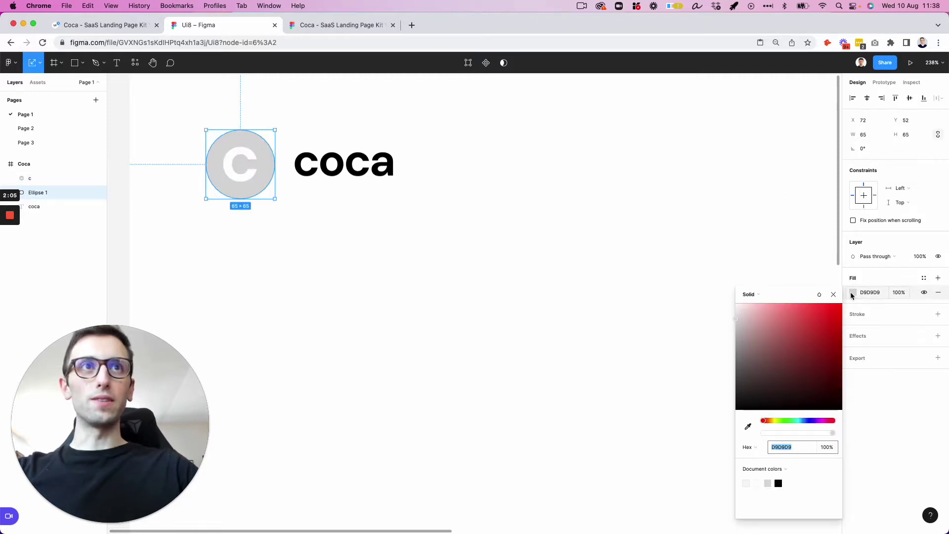
left_click(743, 294)
left_click(755, 305)
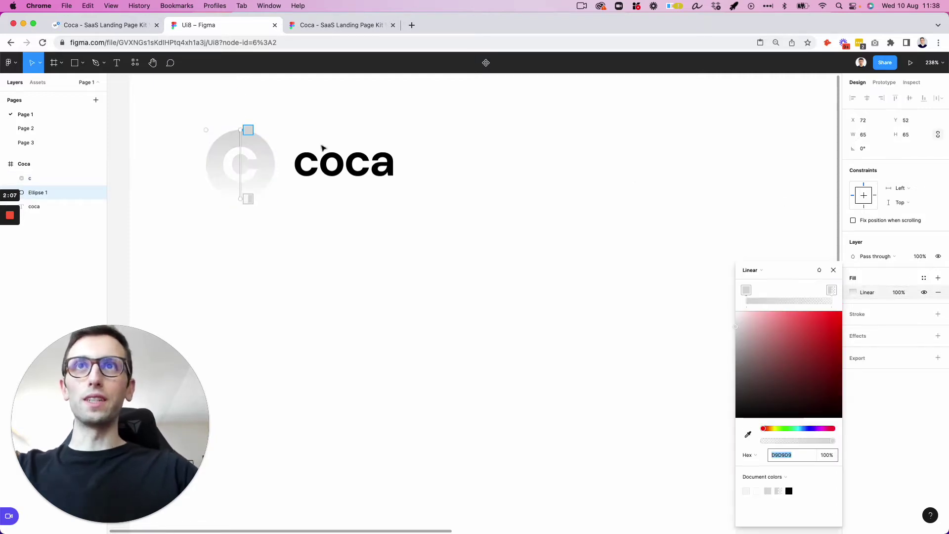
left_click_drag(241, 198, 275, 197)
left_click_drag(246, 127, 214, 130)
left_click(341, 24)
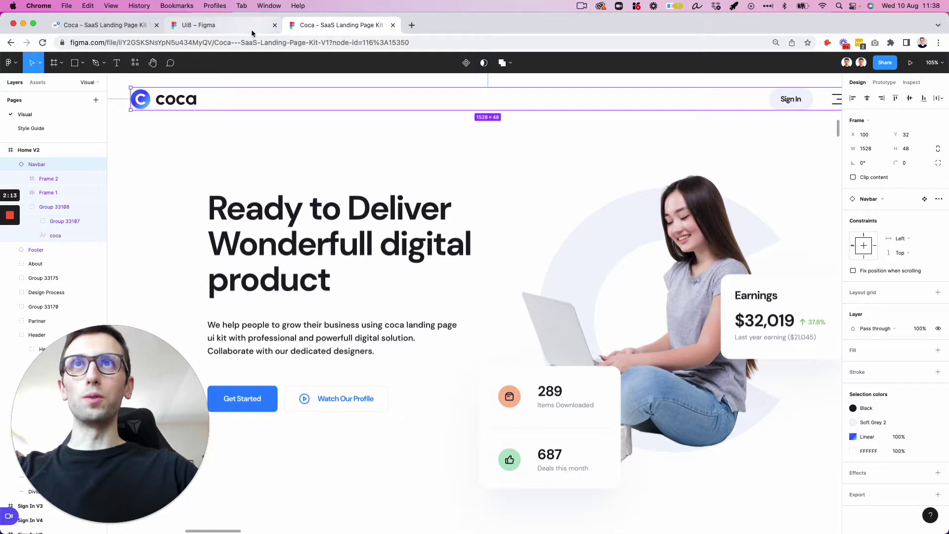
left_click(232, 25)
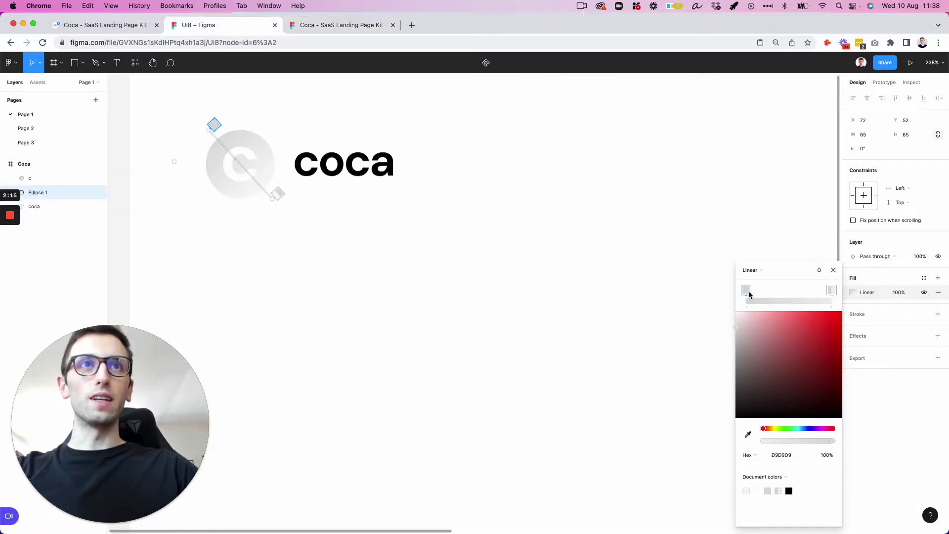
Step: Colour the circle's gradient from blue (194BFF) to light blue (00C2FF), with the end stop at 100% opacity
left_click(807, 429)
left_click(832, 311)
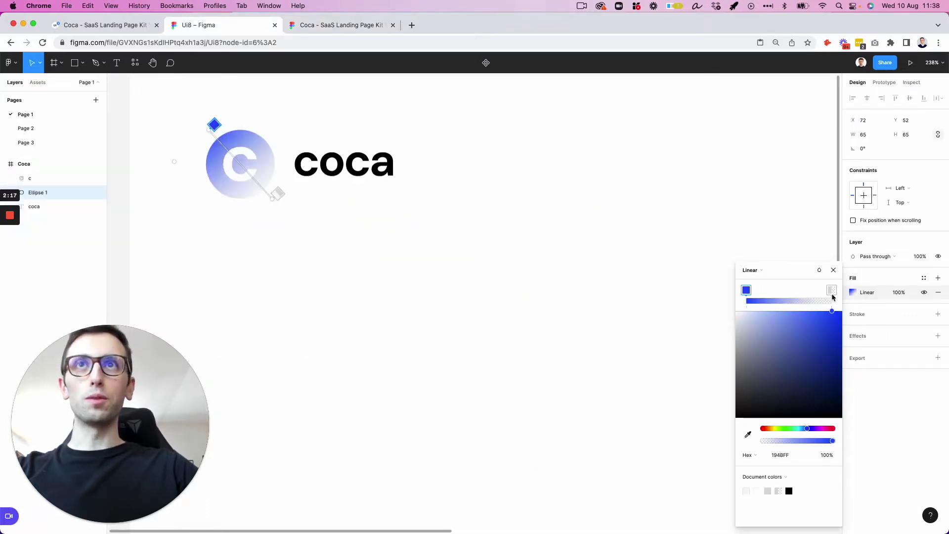
left_click(832, 291)
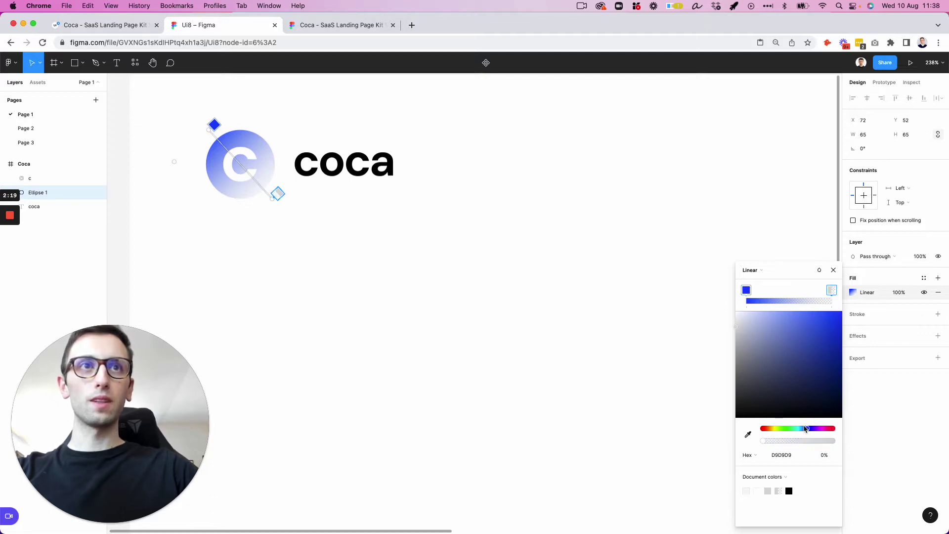
left_click_drag(806, 428, 801, 428)
left_click(842, 323)
left_click_drag(860, 306, 867, 293)
left_click_drag(818, 441, 918, 440)
scroll(422, 323, "down", 6)
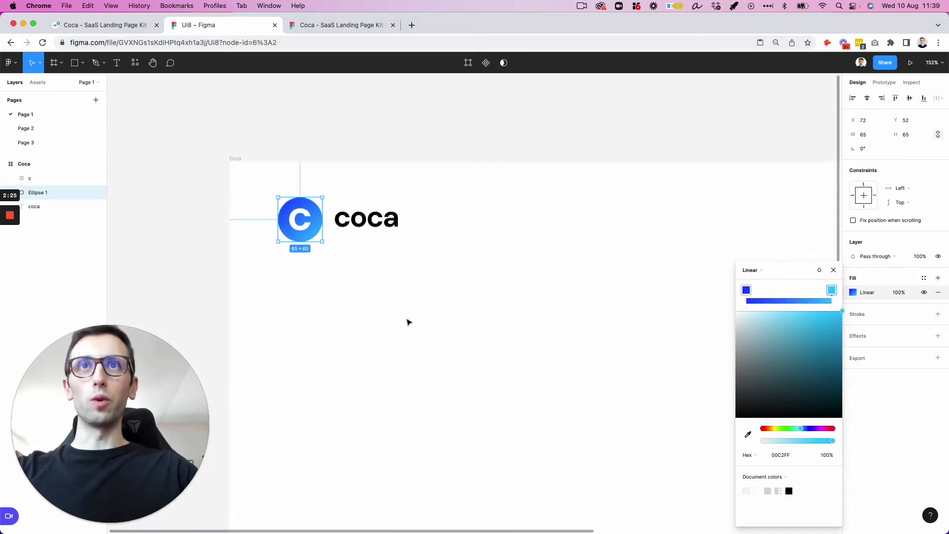
Step: Scale the circle and its letter "c" down together to about 57 × 57
left_click(378, 271)
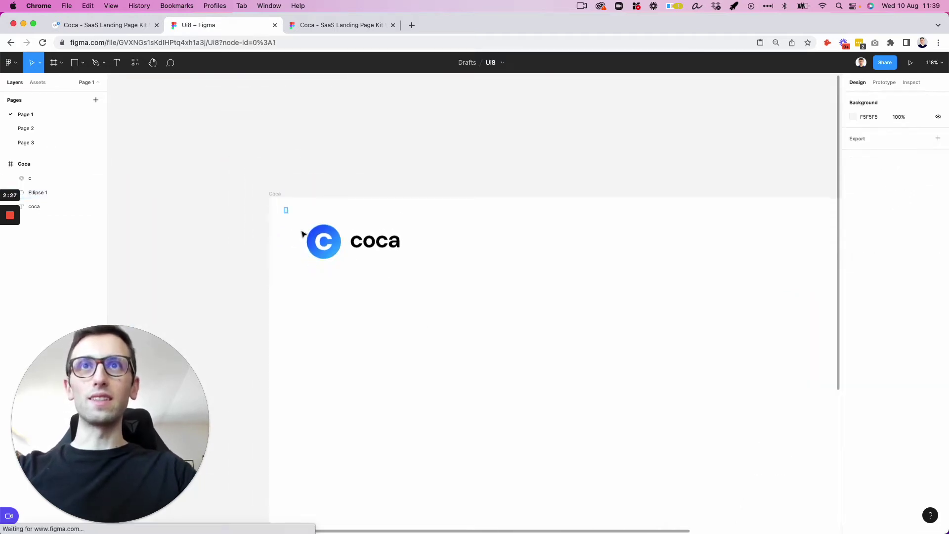
left_click_drag(283, 207, 324, 262)
scroll(324, 262, "up", 5)
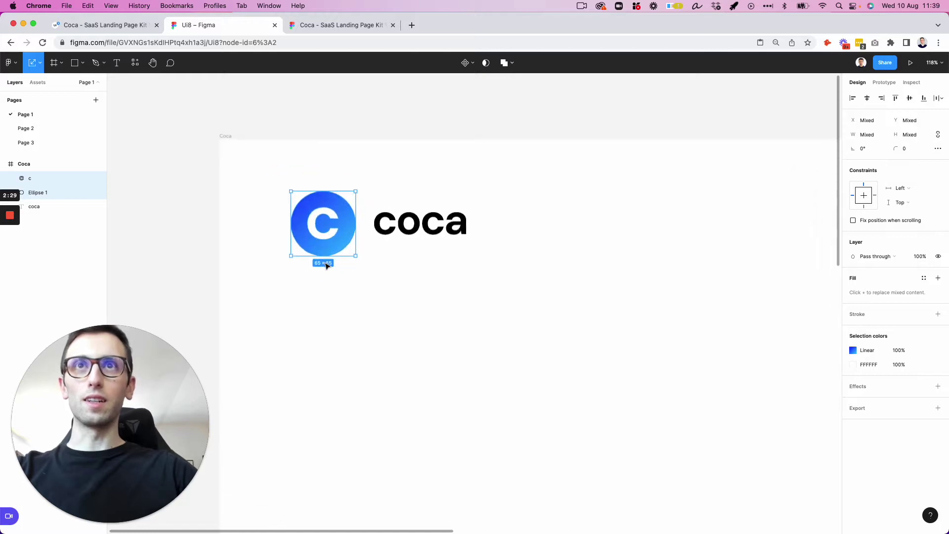
left_click_drag(356, 227, 351, 229)
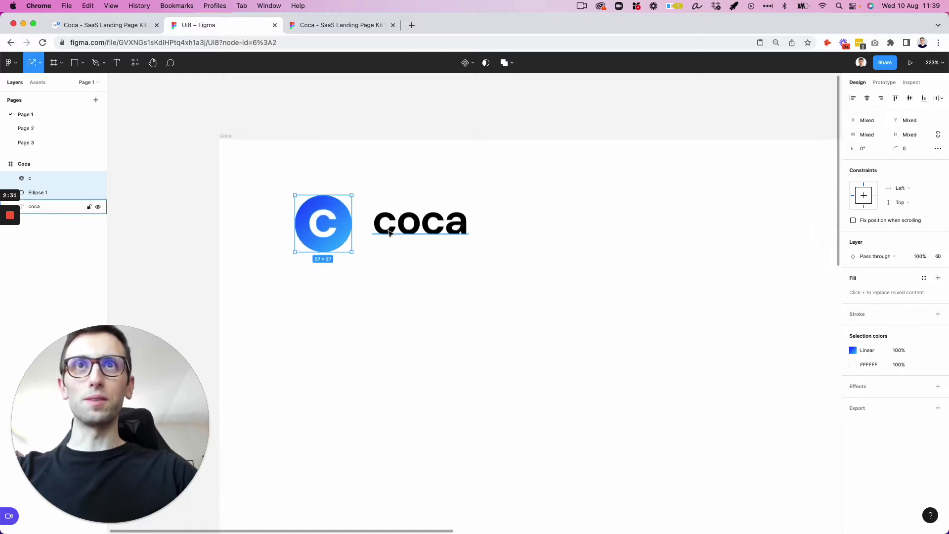
scroll(388, 226, "down", 5)
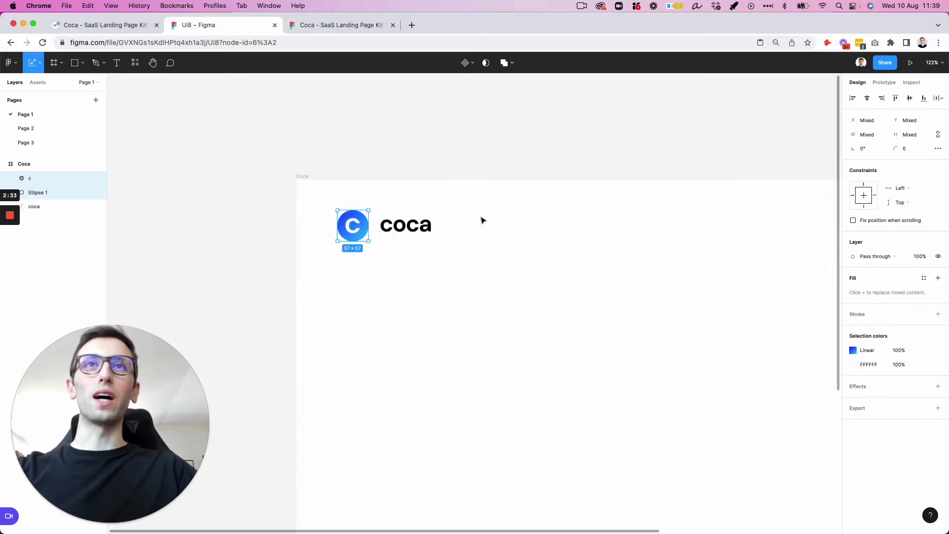
Step: Group the blue circle with the letter "c" into one logo mark
left_click(482, 220)
left_click(356, 223)
left_click_drag(335, 204, 367, 237)
key("super+g")
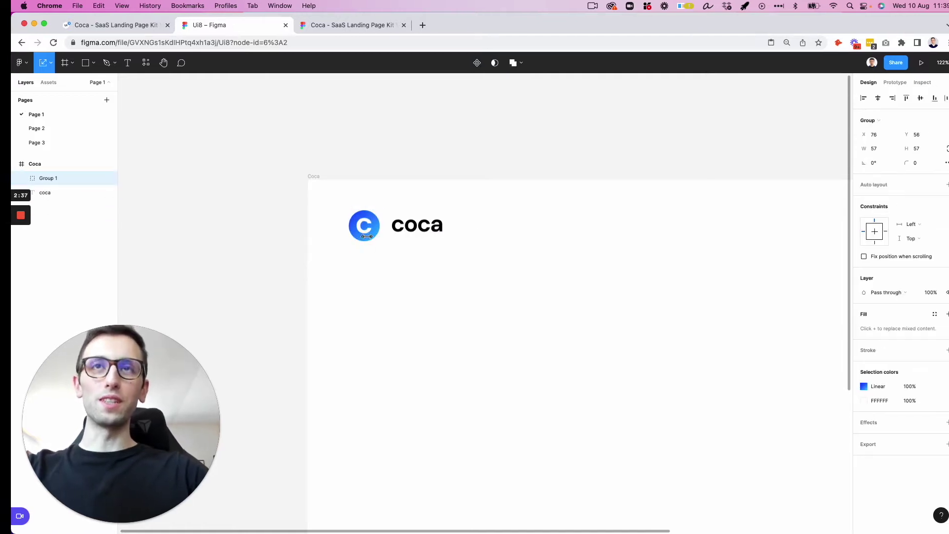
scroll(371, 240, "down", 3)
scroll(371, 240, "right", 3)
left_click(372, 240)
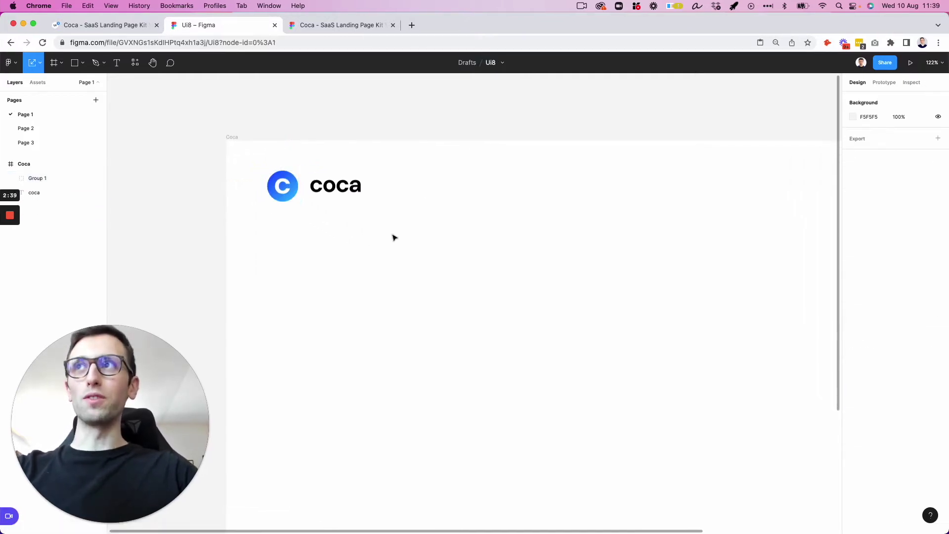
Step: Scale the logo mark and the coca text down together, bringing the text to about 82 × 47
scroll(392, 236, "down", 3)
scroll(393, 236, "down", 3)
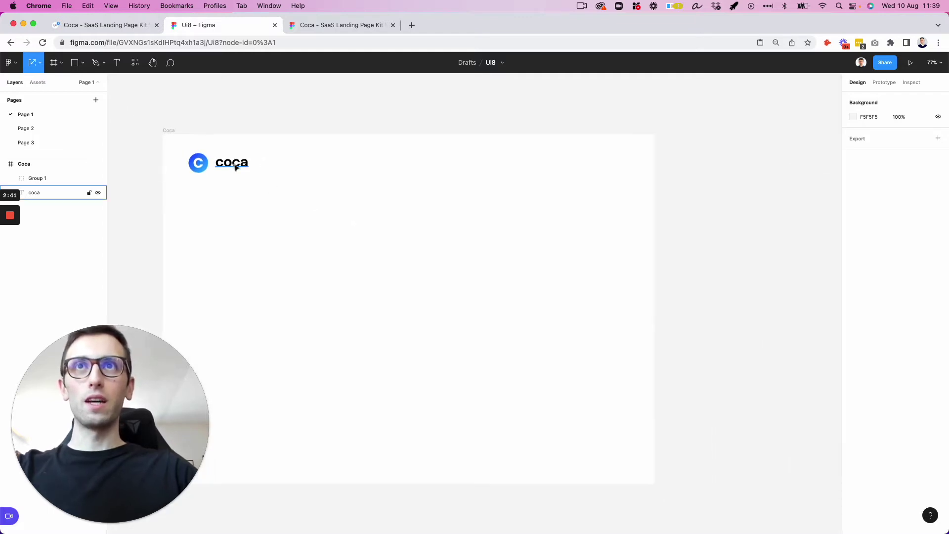
left_click_drag(169, 148, 230, 164)
left_click(278, 167)
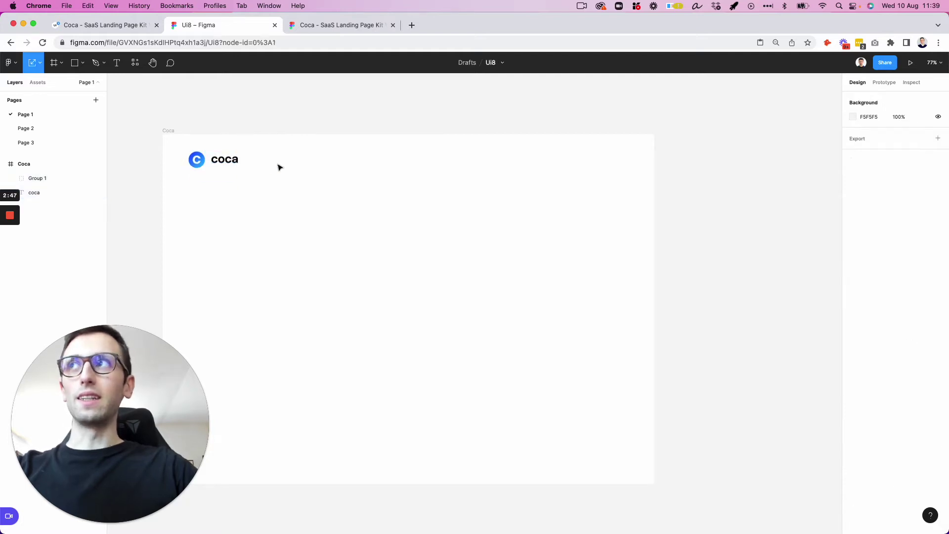
Step: Add a layout grid to the Coca frame and set it to 12 columns
left_click(165, 127)
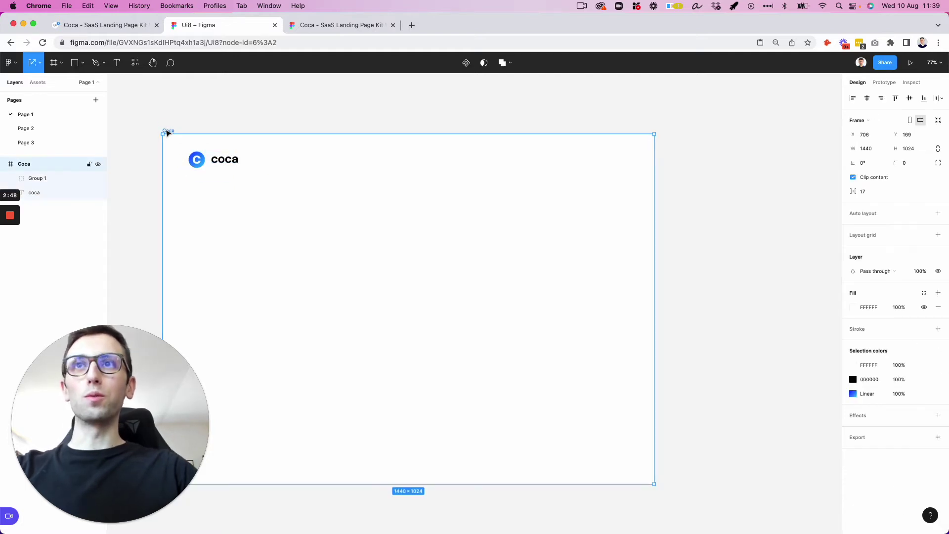
left_click(873, 236)
left_click(854, 249)
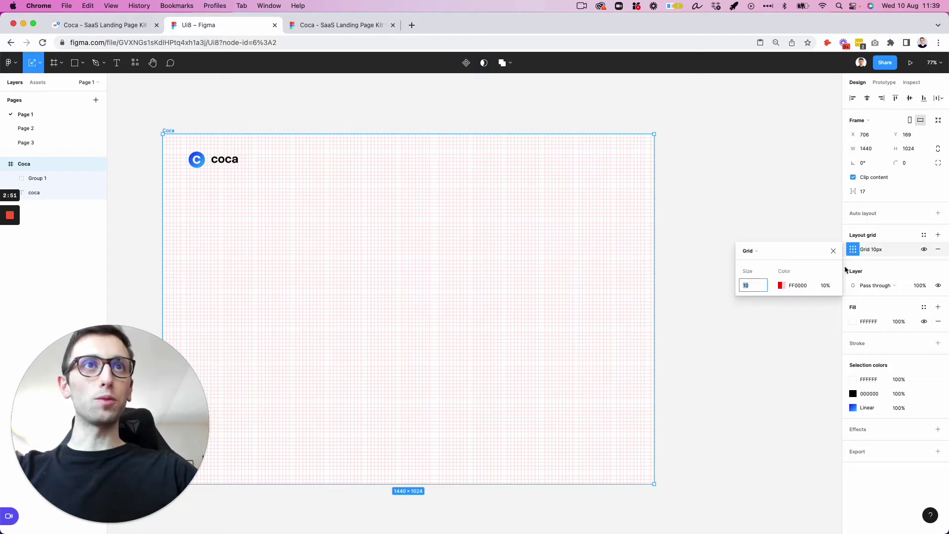
left_click(763, 252)
left_click(770, 262)
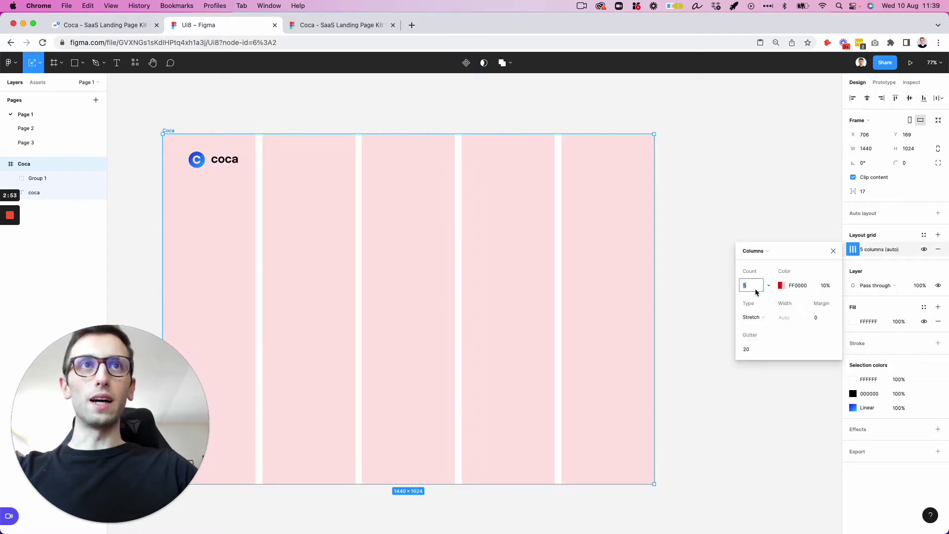
key("Up")
key("Up")
key("Up")
key("Up")
key("Up")
key("Up")
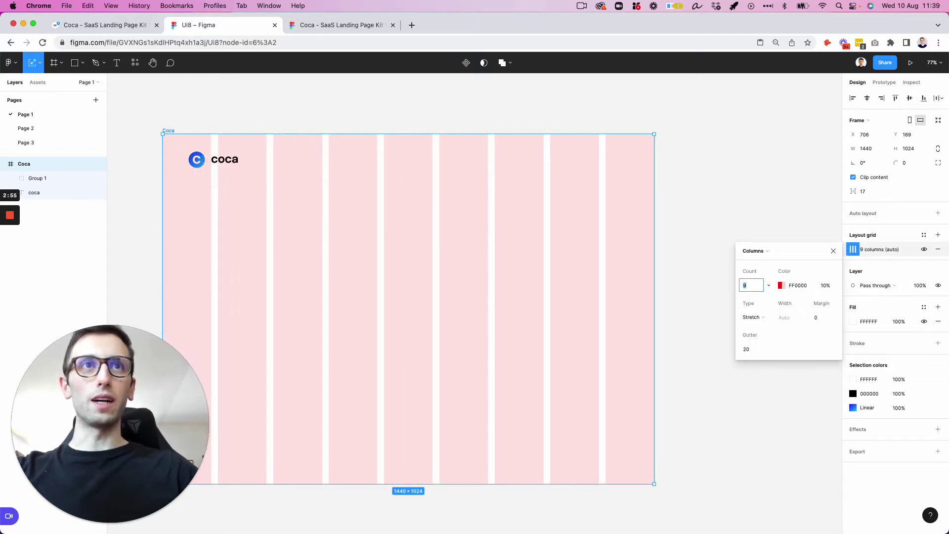
key("Up")
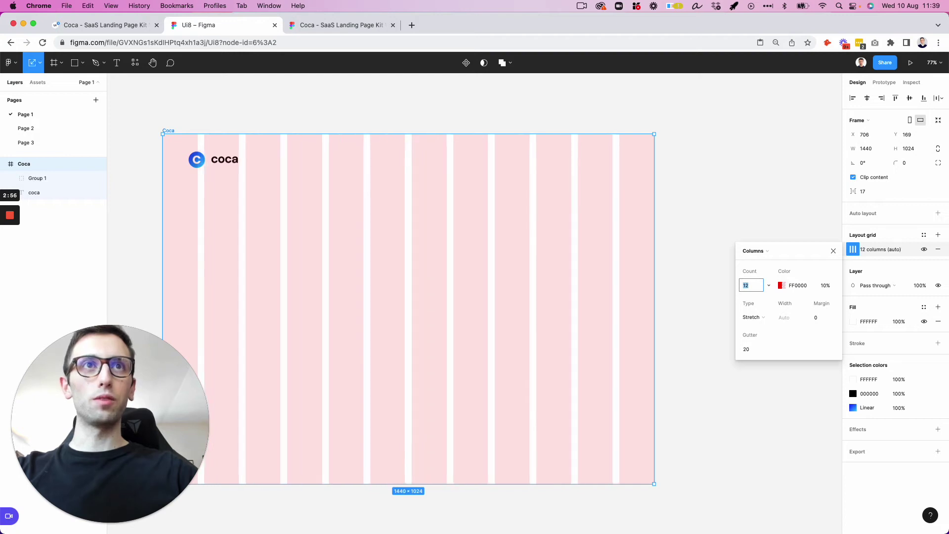
Step: Set the column grid's colour to pale grey (EFEFF6) and its margin to 80
left_click(781, 286)
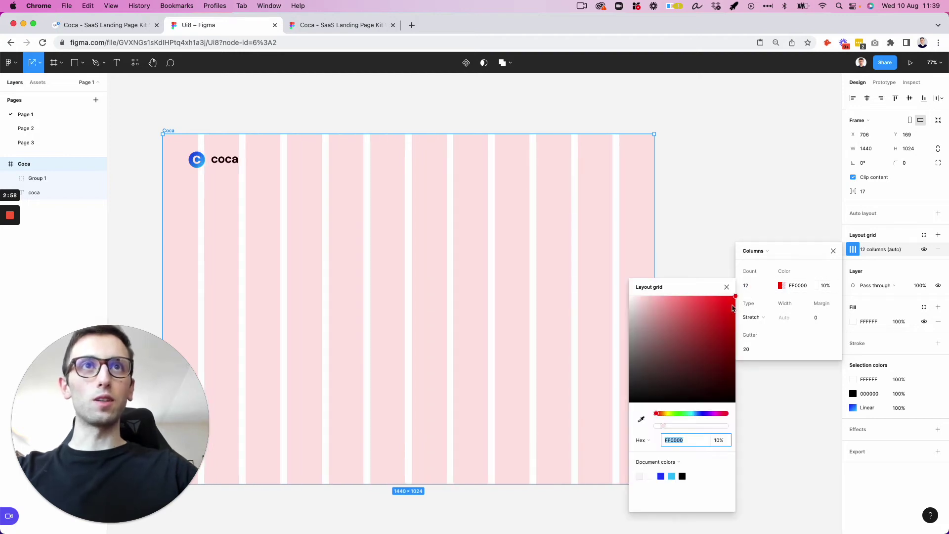
left_click(703, 414)
left_click_drag(633, 296, 631, 303)
left_click(818, 318)
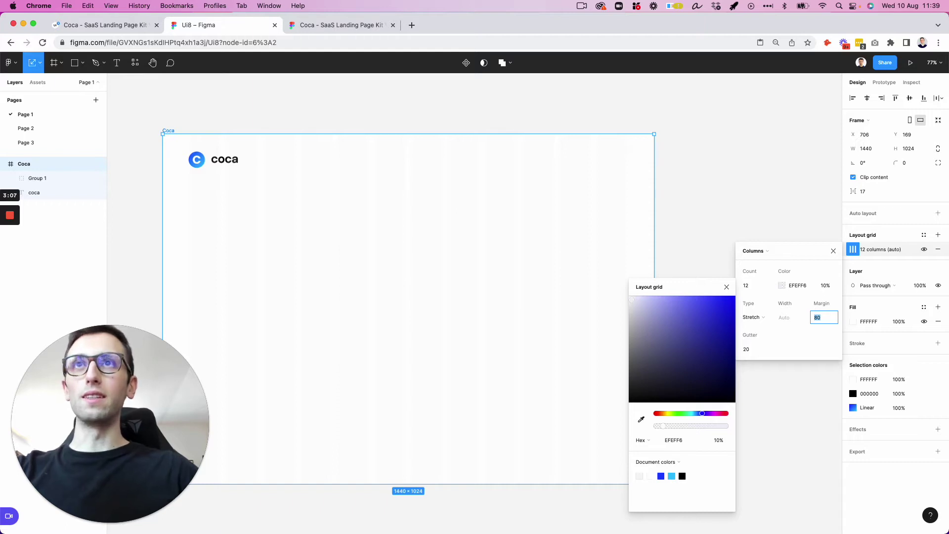
Step: Move the logo mark and coca text together so they start at the first column's edge
left_click(430, 162)
left_click_drag(177, 148, 227, 165)
left_click(269, 164)
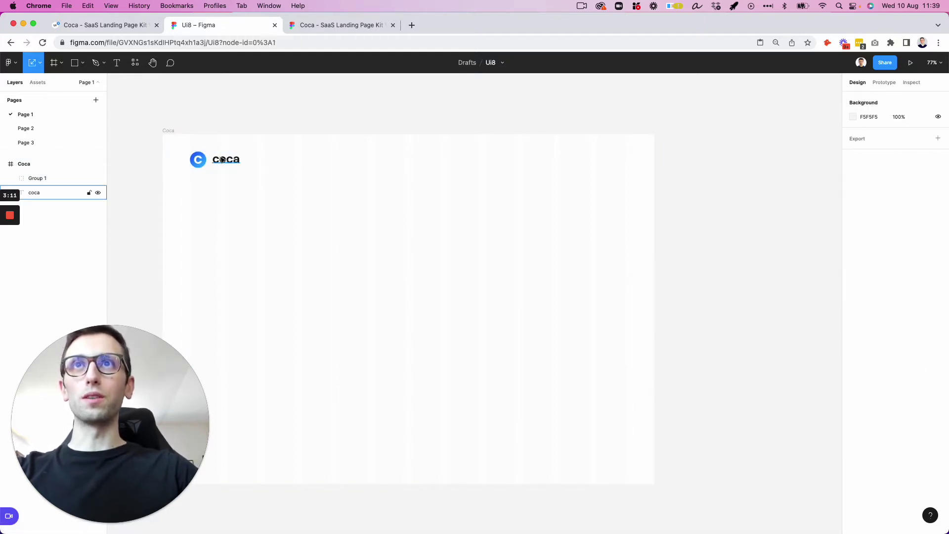
Step: Duplicate the coca text to the right end of the header at Y 48 and change the copy to "Sign in"
left_click_drag(223, 165, 572, 176)
key("Escape")
key("i")
key("shift+i")
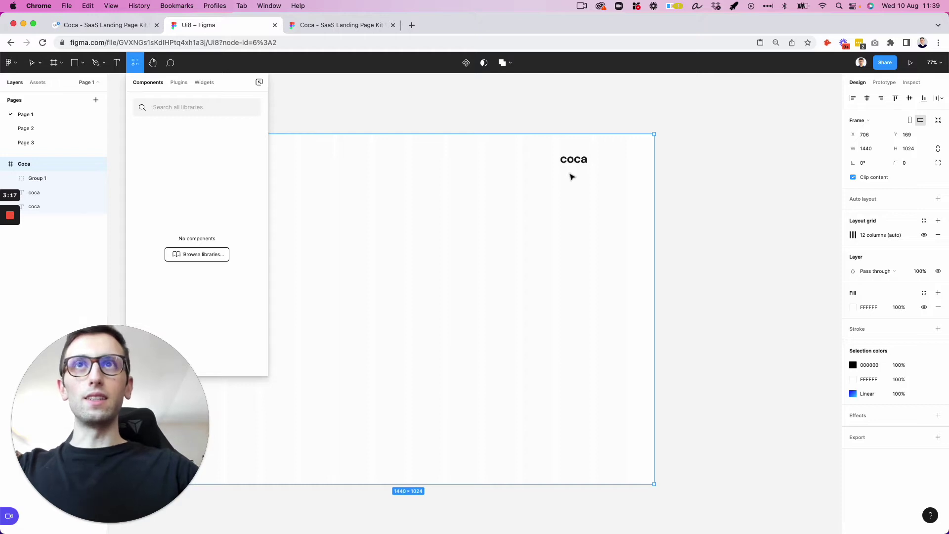
key("Escape")
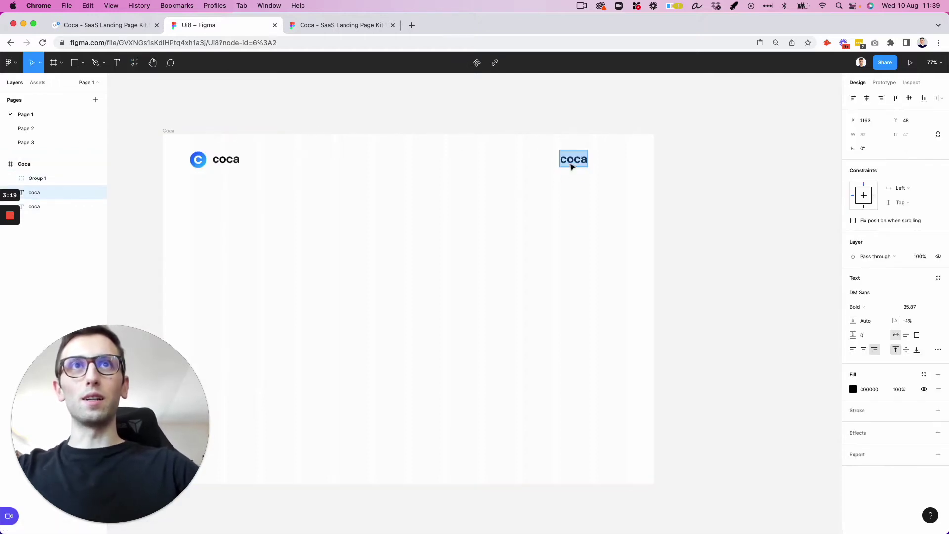
type("Sign in")
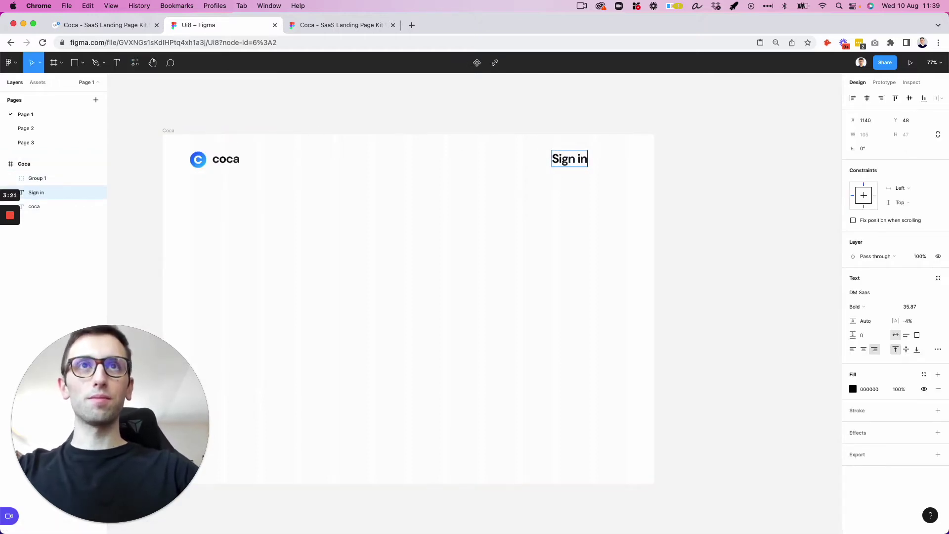
key("Escape")
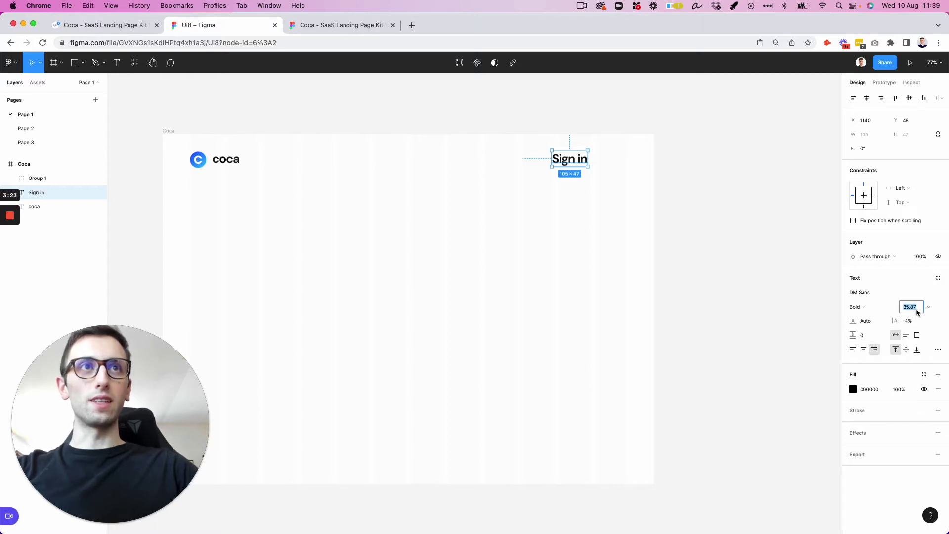
Step: Set the Sign in text's font size to 16
type("16")
key("Return")
left_click(625, 284)
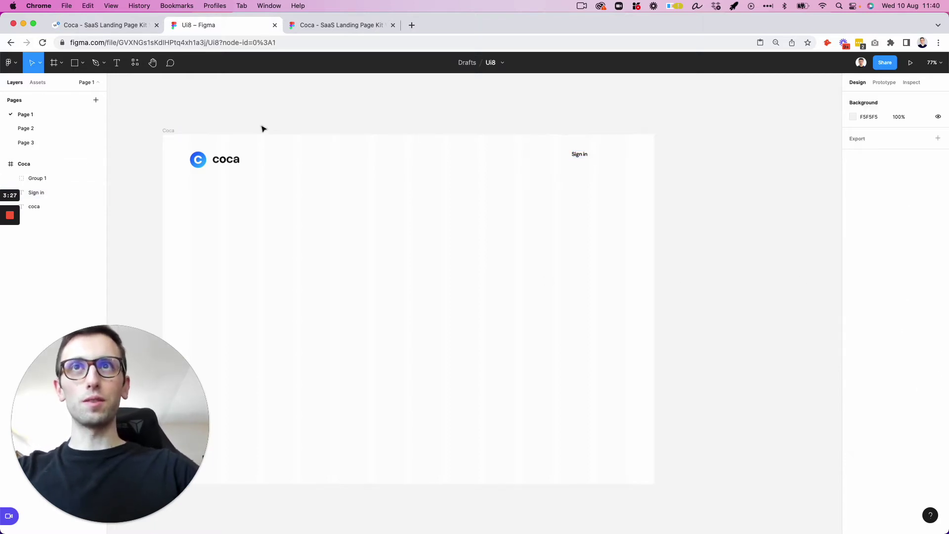
Step: Reduce the coca text's font size slightly
left_click(244, 159)
left_click(912, 307)
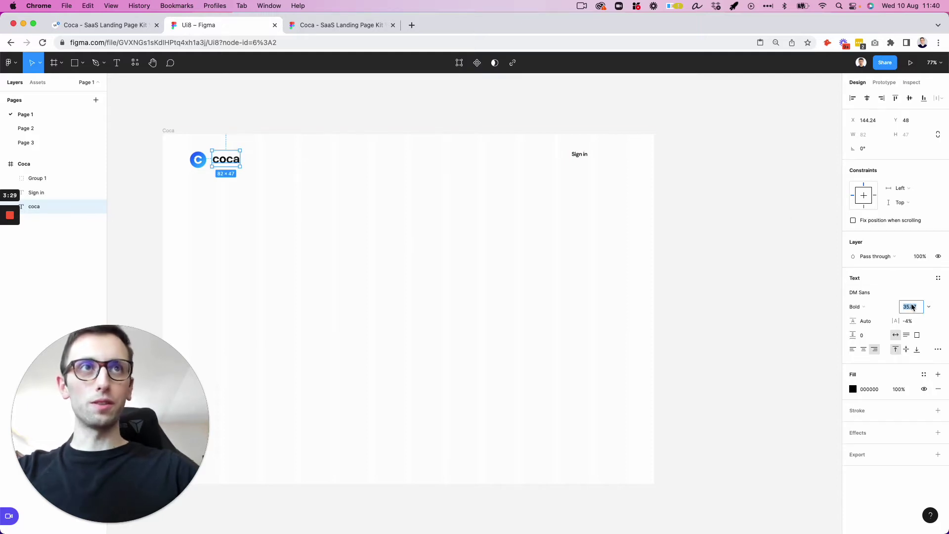
left_click(622, 207)
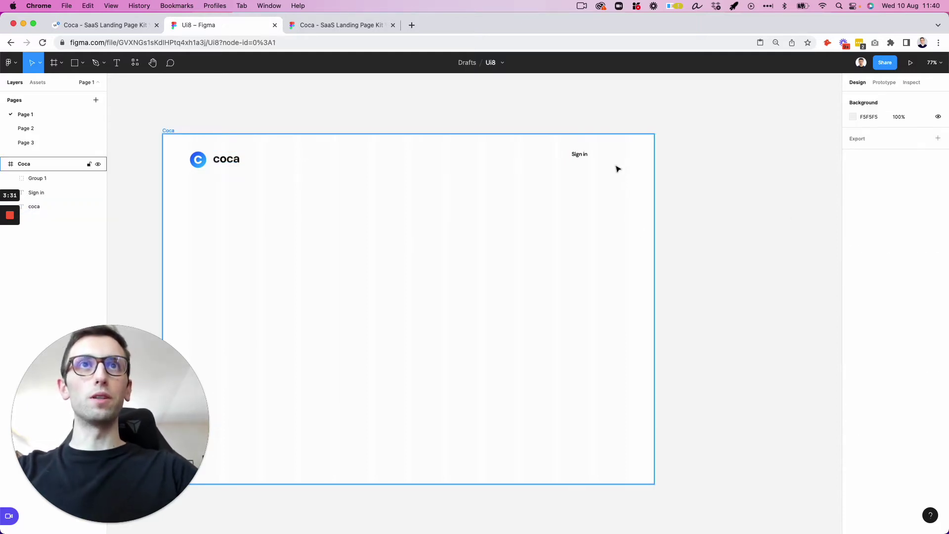
Step: Move the Sign in text down to Y 59, level with the logo
scroll(588, 155, "up", 1)
left_click(581, 159)
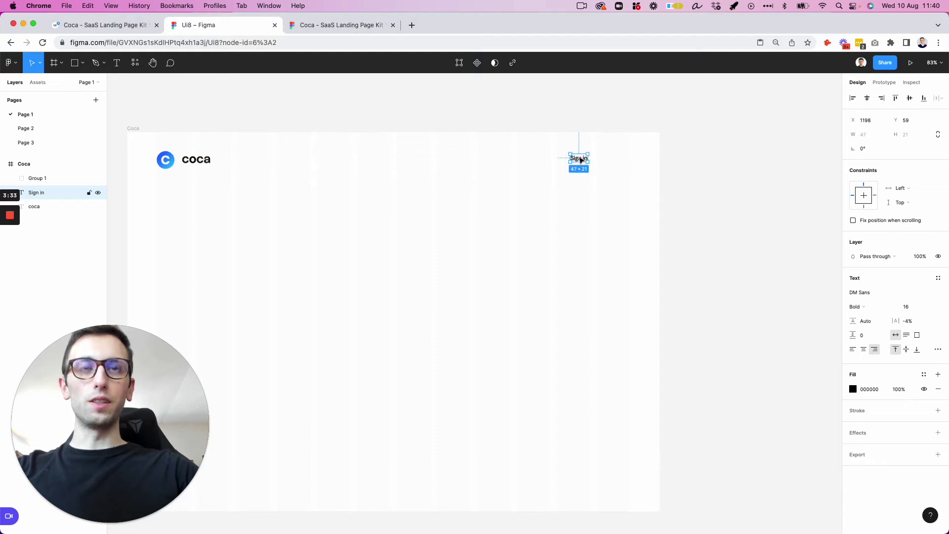
Step: Draw a rectangle about 122 × 46 around the Sign in text and send it behind the text
key("r")
left_click_drag(559, 150, 602, 167)
key("super+bracketleft")
key("super+bracketleft")
key("super+bracketleft")
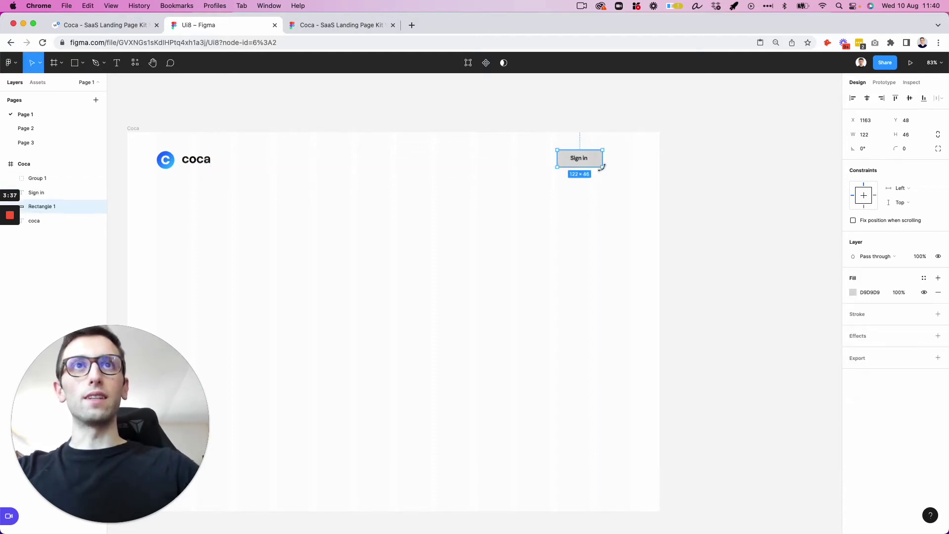
Step: Centre the Sign in text and its rectangle on each other horizontally and vertically
left_click(582, 164, "shift")
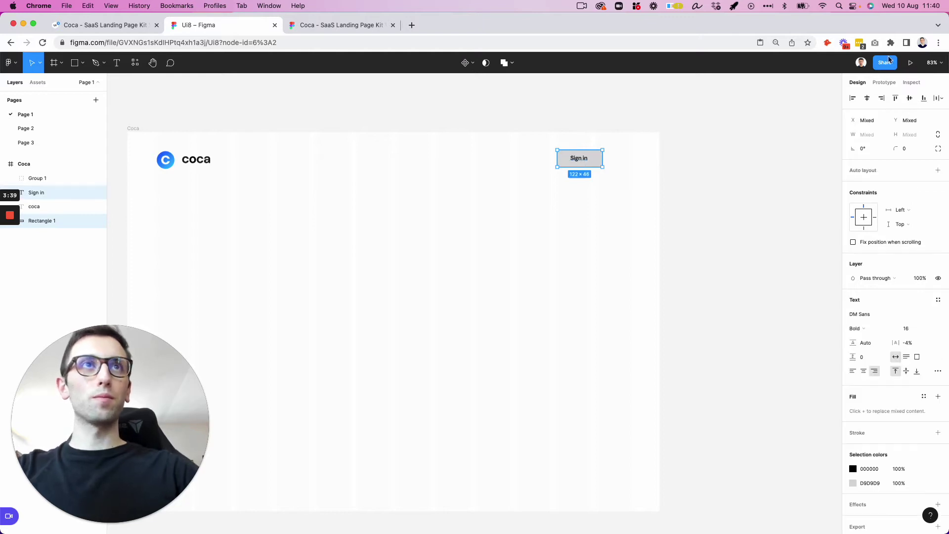
left_click(867, 98)
left_click(909, 97)
Step: Round the Sign in rectangle into a pill shape with a corner radius of 85
left_click(648, 170)
left_click(601, 162)
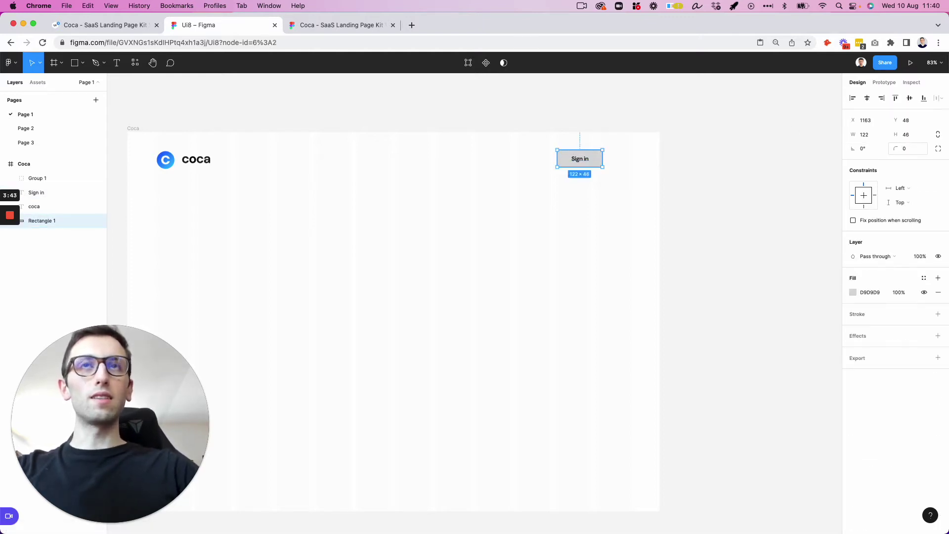
left_click_drag(896, 148, 925, 149)
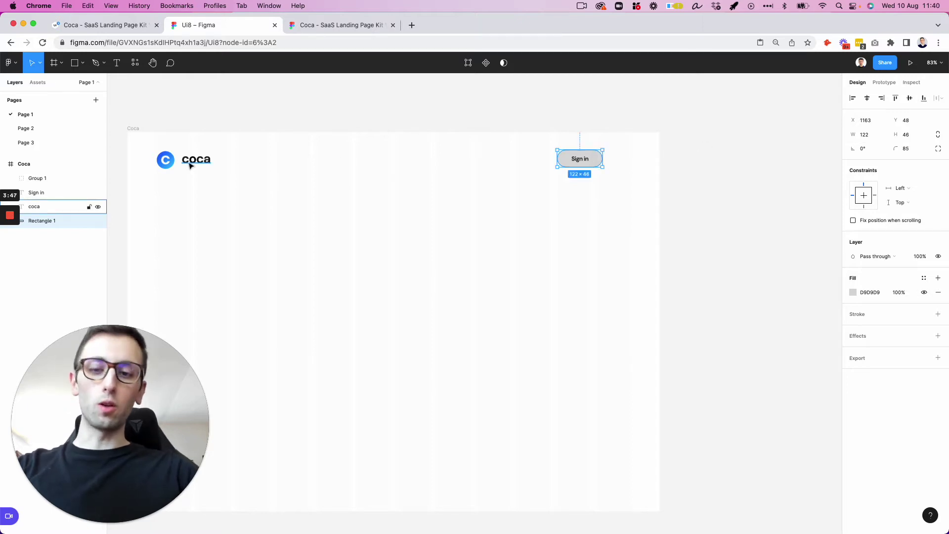
Step: Sample the logo's blue for the Sign in button's fill and lighten it to EEF4FF
key("i")
left_click(160, 157)
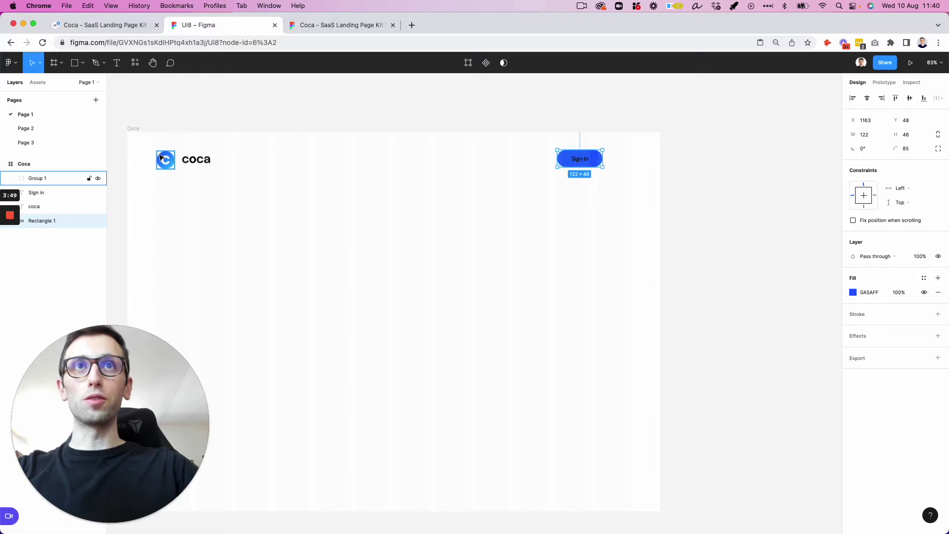
left_click(853, 293)
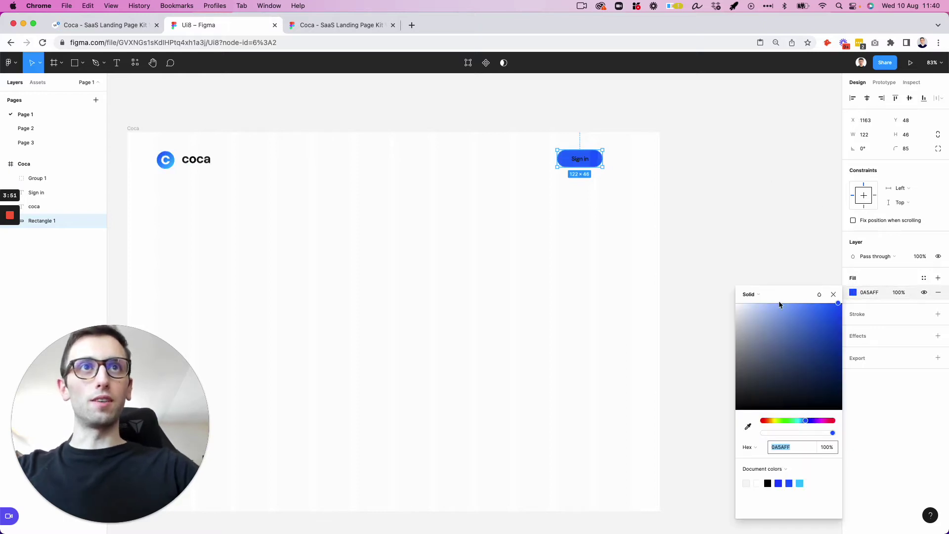
left_click(743, 304)
left_click_drag(743, 305, 743, 303)
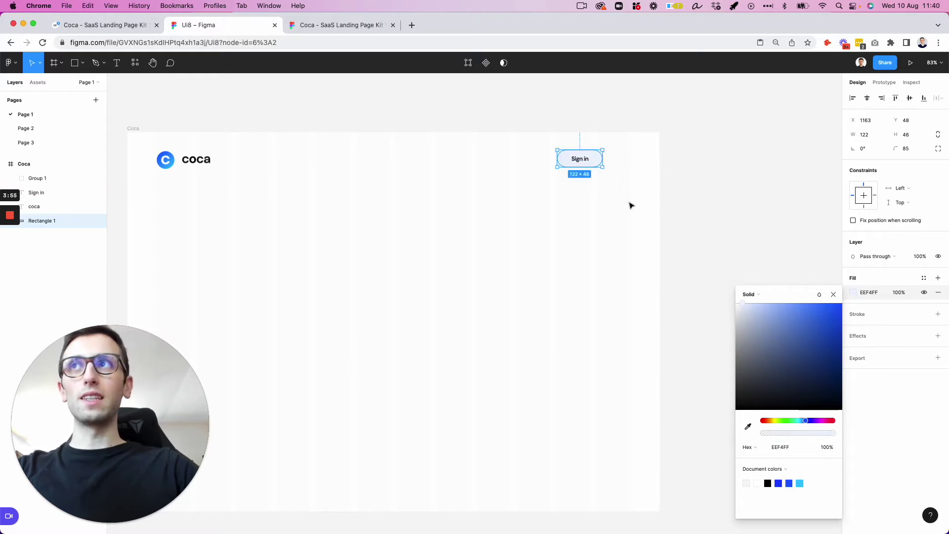
left_click(629, 206)
left_click(591, 164)
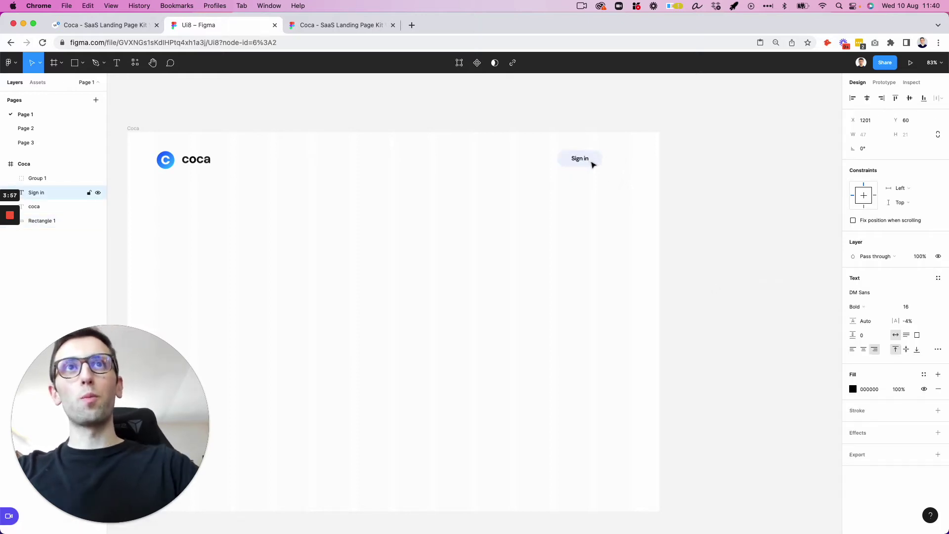
left_click(518, 418)
Step: Switch to Nucleo, search for "menu" and place the 24px three-line menu icon beside the Sign in button in Figma
mouse_move(369, 532)
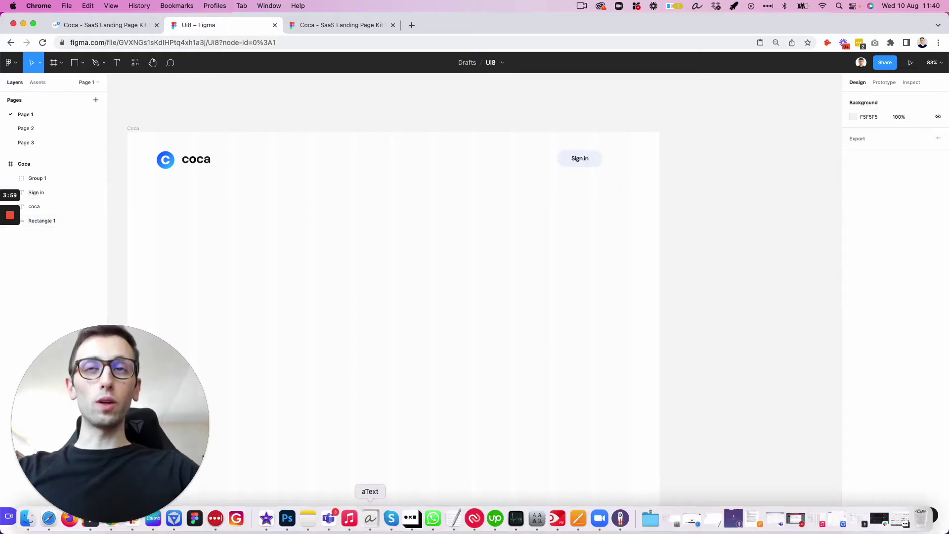
left_click(171, 524)
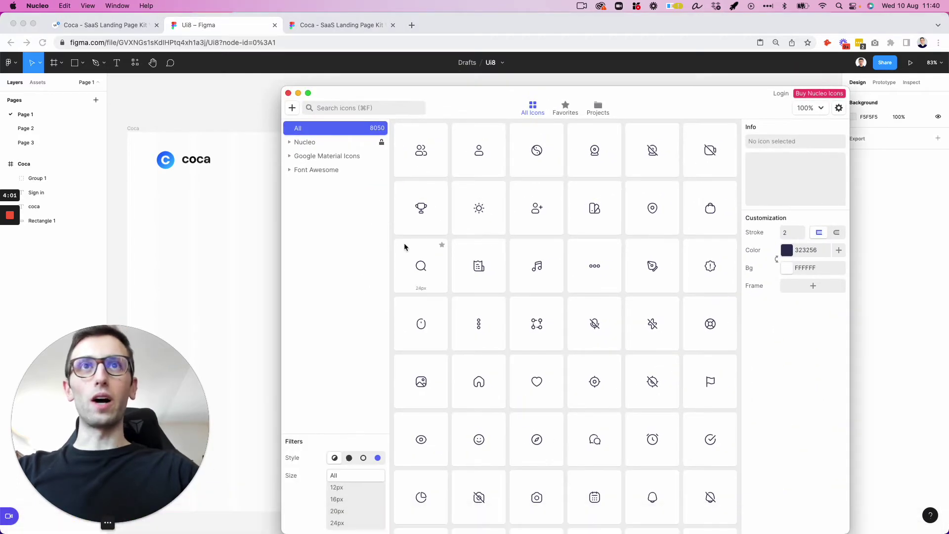
left_click_drag(482, 119, 485, 257)
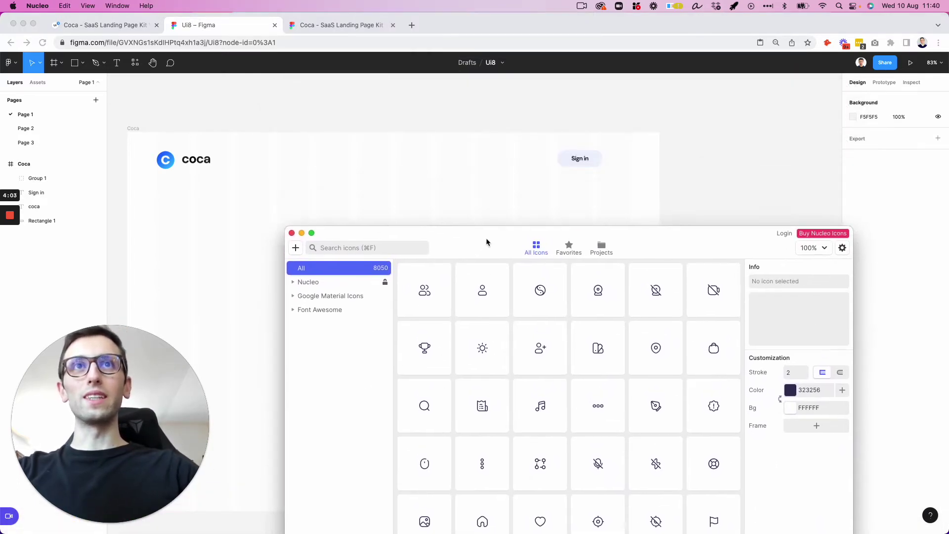
left_click(373, 250)
type("menu")
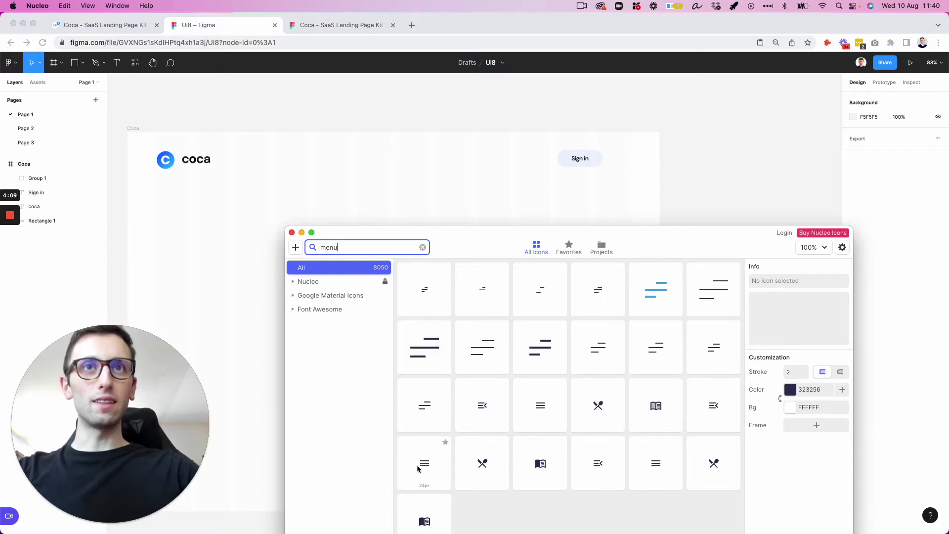
left_click_drag(418, 469, 614, 161)
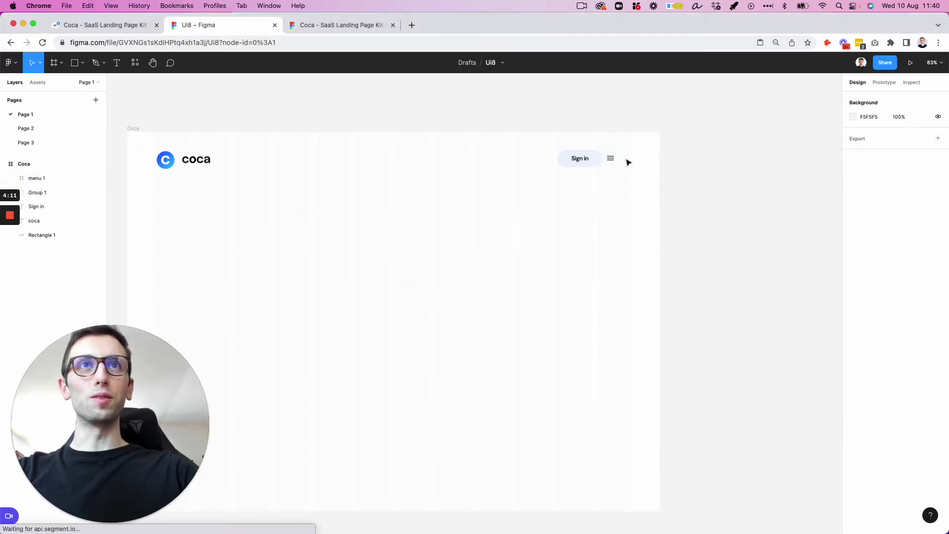
Step: Ungroup the menu icon's frame, enlarge the icon and align it with the right edge of the grid
left_click(611, 158)
key("super+shift+g")
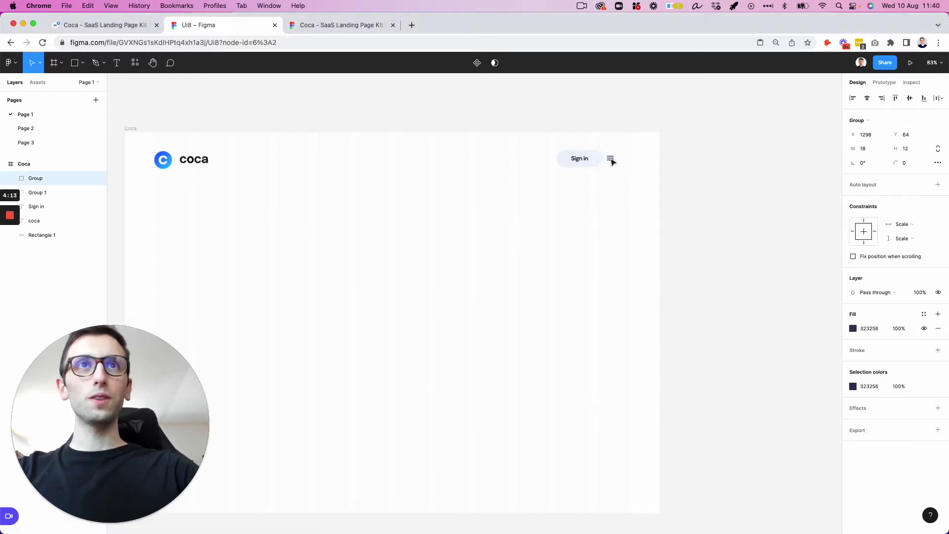
scroll(612, 160, "up", 3)
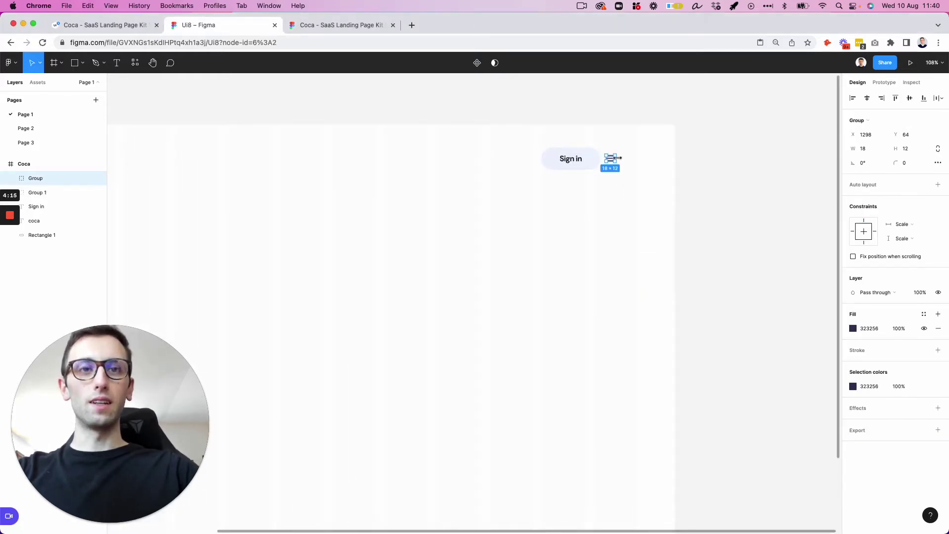
left_click_drag(618, 157, 650, 197)
scroll(621, 158, "right", 1)
left_click(568, 222)
key("shift+1")
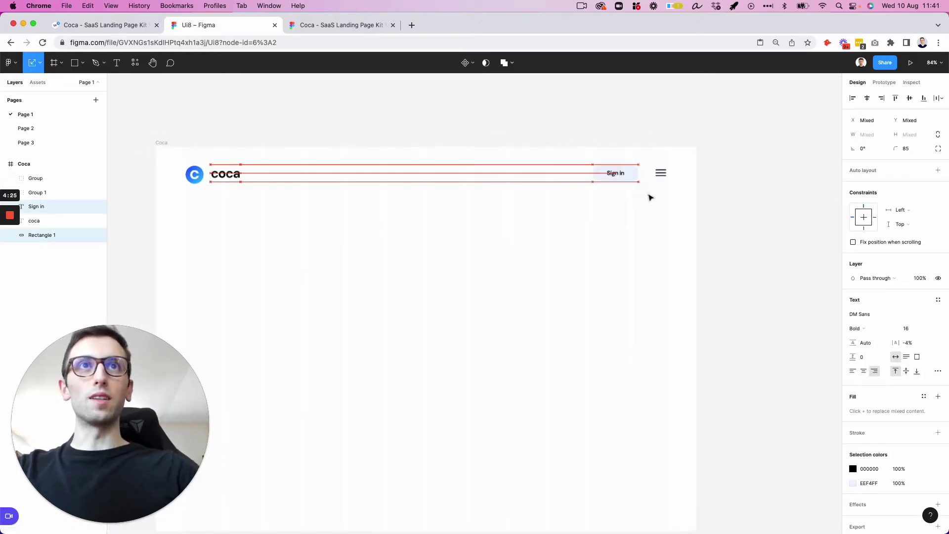
left_click(651, 198)
Step: Duplicate the Sign in text below the logo at X 81, Y 355 and change its copy to "coca"
left_click_drag(622, 176, 198, 287)
scroll(286, 265, "left", 2)
scroll(290, 229, "down", 1)
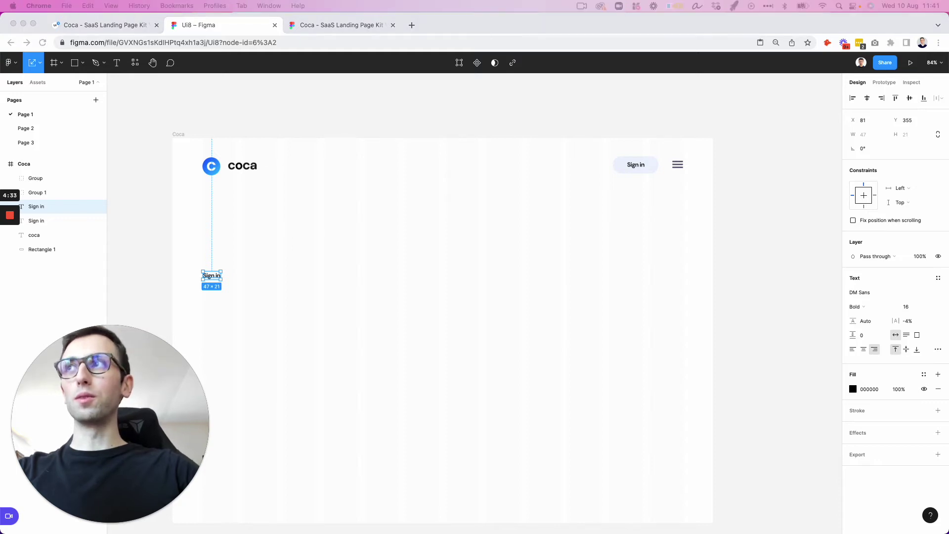
double_click(214, 275)
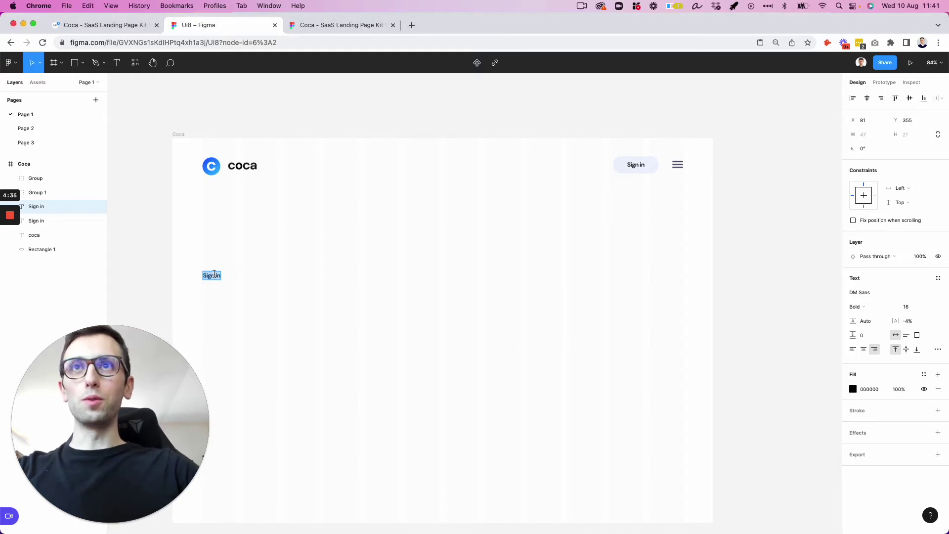
type("coca")
key("Escape")
type("Ready to Deliver Wonderfull digital product")
key("super+z")
key("super+a")
type("Ready to Deliver Wonderfull digital product")
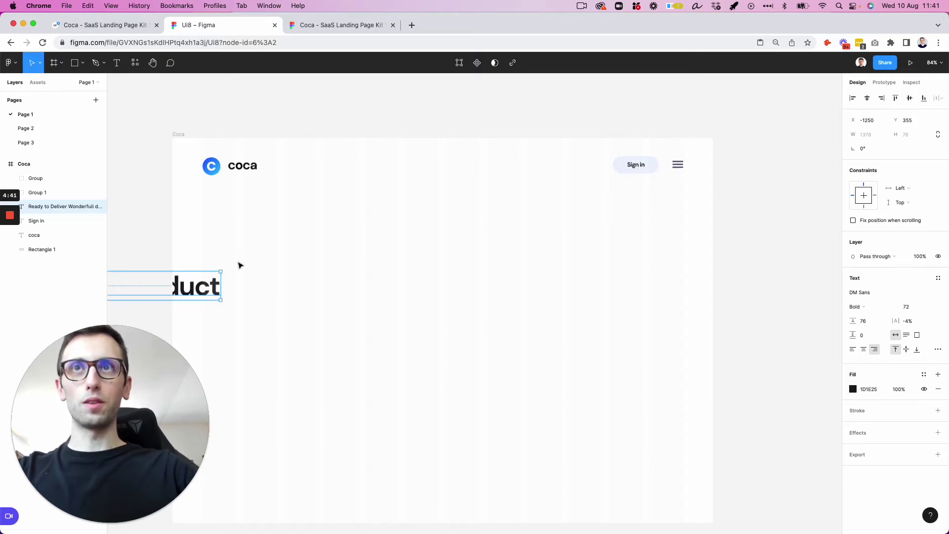
key("super+z")
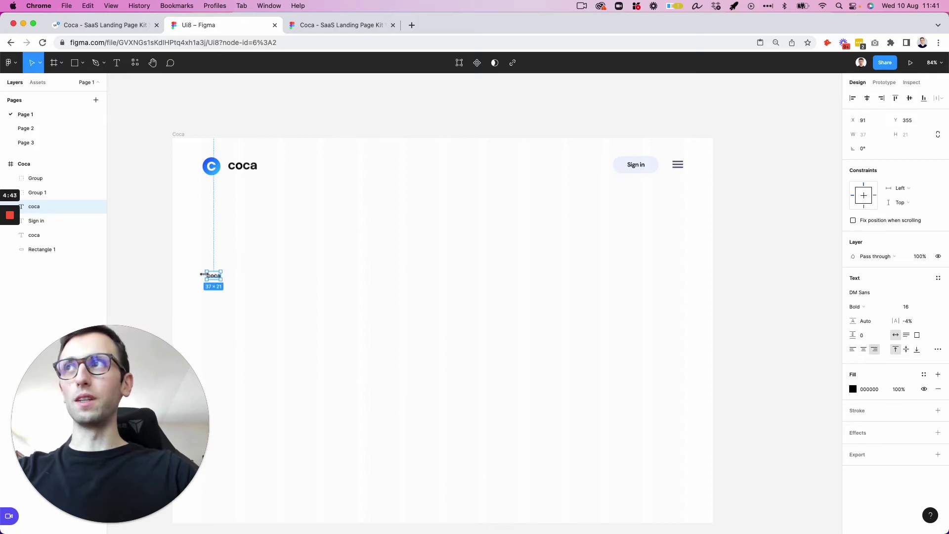
left_click(239, 275)
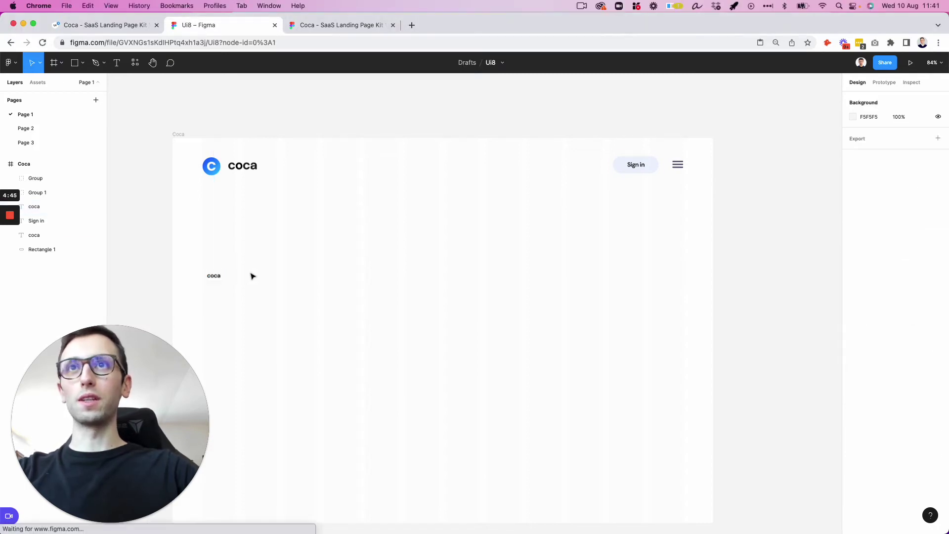
Step: Left-align the small coca text and replace its copy with "Ready to Deliver Wonderfull digital product"
left_click(216, 277)
left_click(853, 350)
double_click(217, 279)
type("Ready to Deliver Wonderfull digital product")
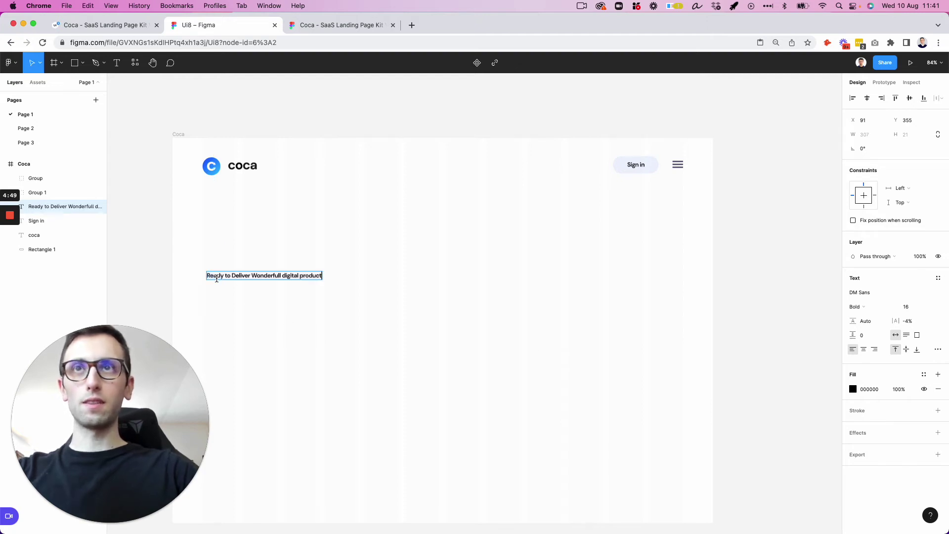
key("Escape")
Step: Set the headline's font size to 56
scroll(248, 280, "up", 5)
scroll(267, 281, "down", 5)
left_click(908, 307)
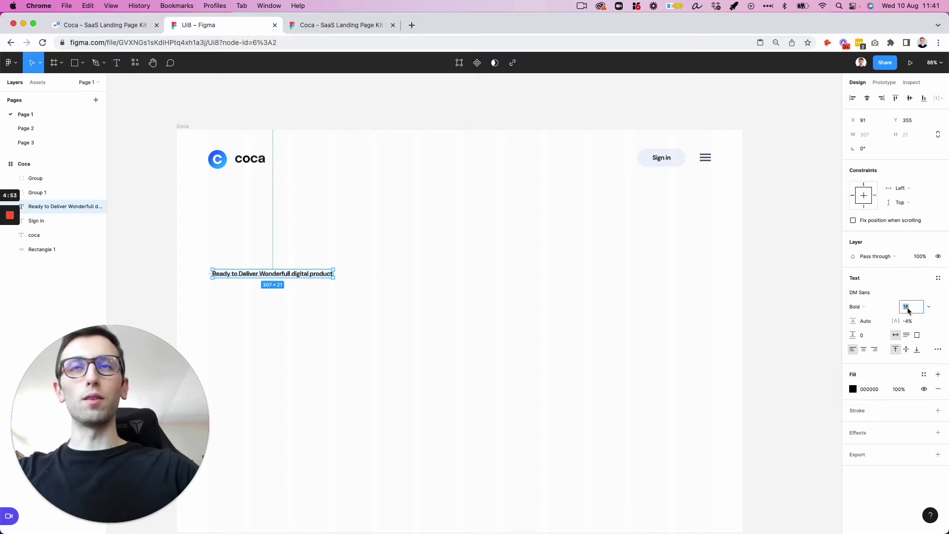
key("shift+Up")
key("shift+Up")
key("shift+Up")
key("shift+Up")
key("shift+Up")
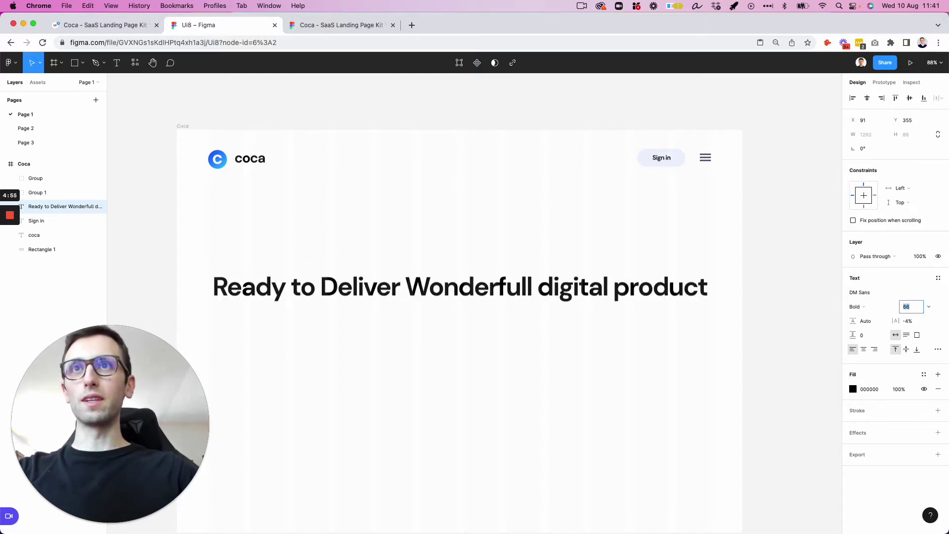
key("shift+Down")
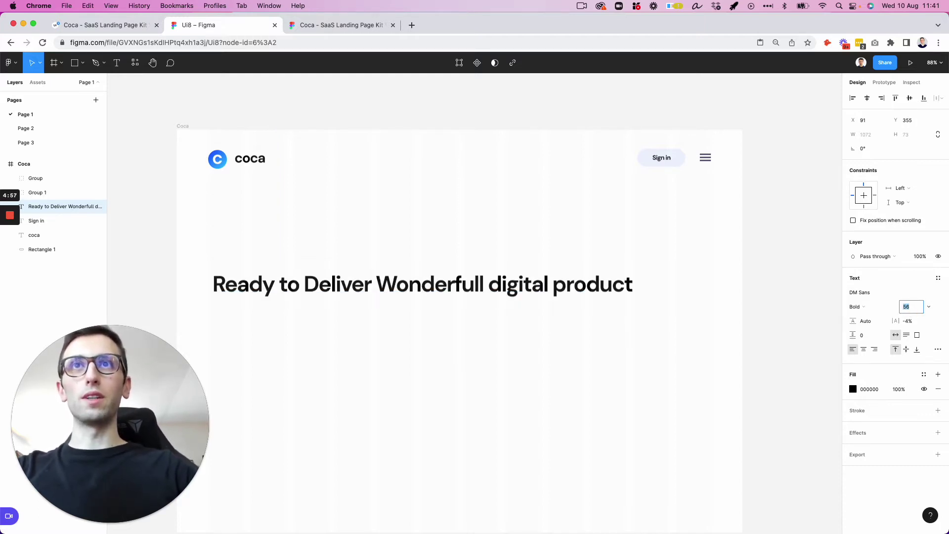
Step: Check the headline in the original Coca kit file and narrow the new headline's text box to 539 wide, wrapping it onto three lines
key("ctrl+Tab")
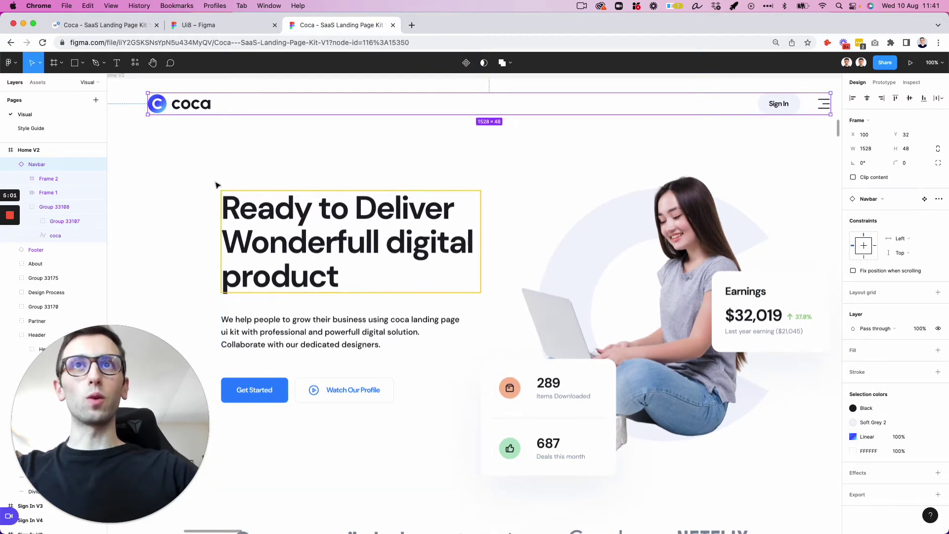
key("super+alt+Left")
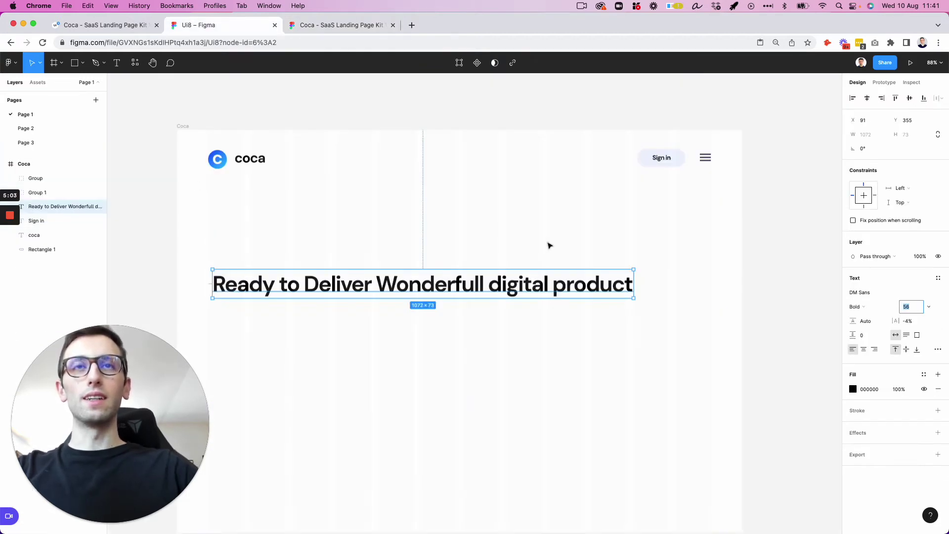
left_click_drag(633, 283, 424, 281)
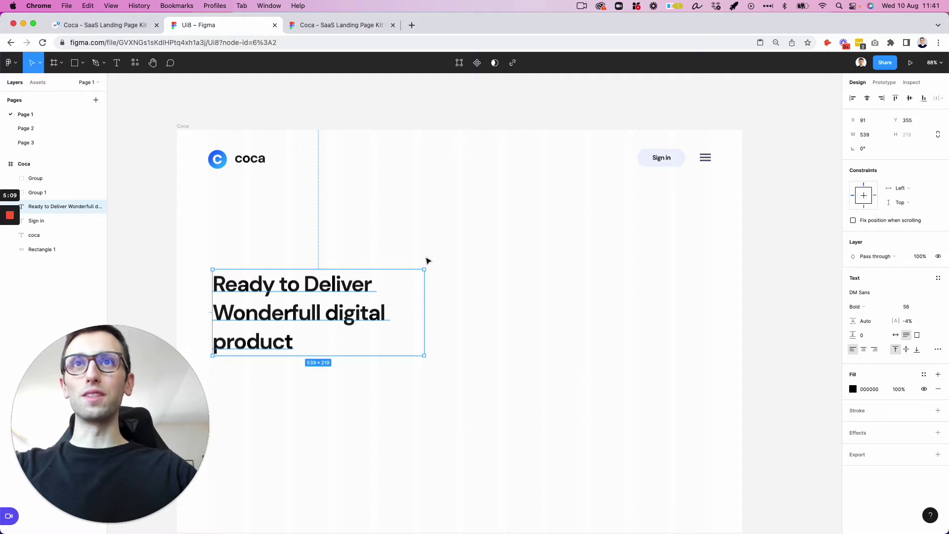
Step: Move the headline up to Y 293 and about one grid column to the right
scroll(435, 242, "down", 1)
scroll(434, 242, "up", 1)
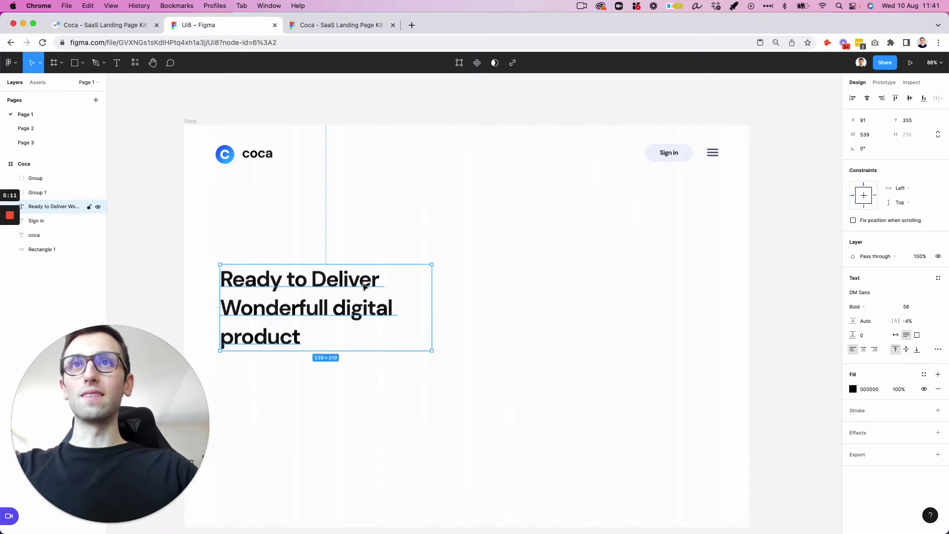
left_click_drag(352, 290, 353, 267)
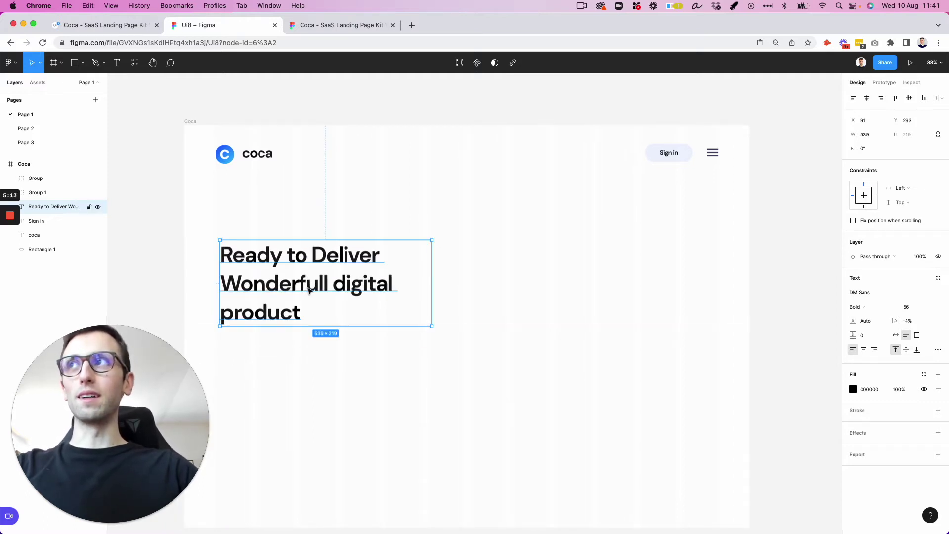
left_click_drag(309, 291, 348, 295)
left_click(491, 219)
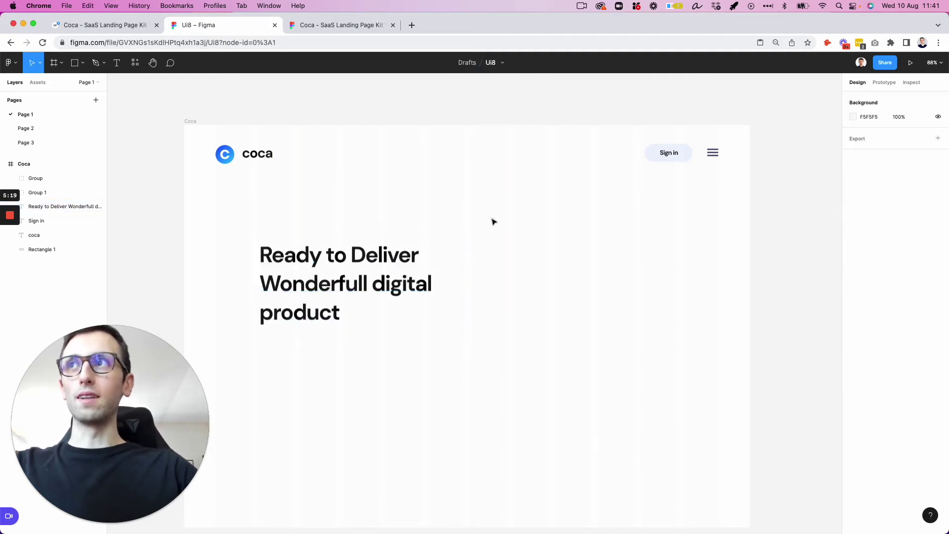
Step: Duplicate the Sign in text just below the headline at X 191, Y 538, aligned with the headline's left edge
scroll(493, 222, "down", 2)
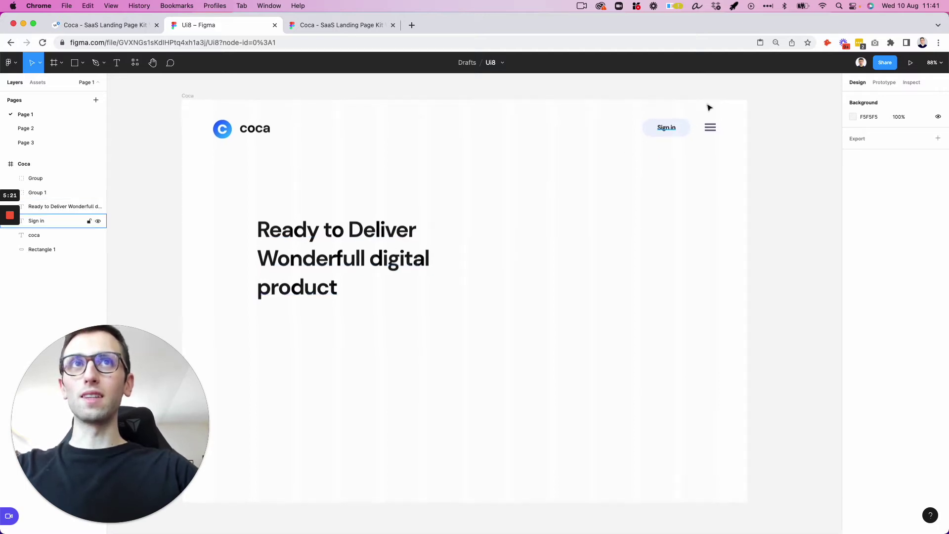
left_click_drag(670, 127, 276, 317)
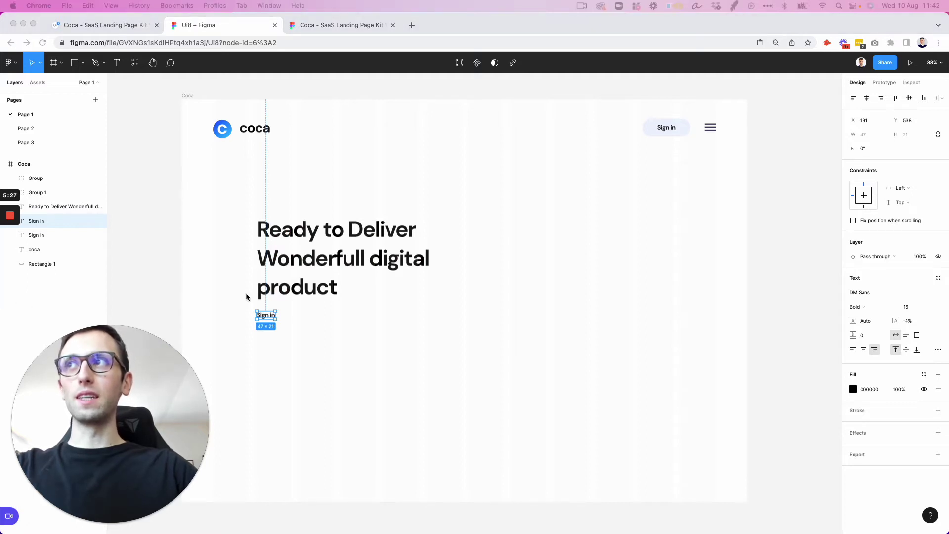
left_click(273, 312)
double_click(267, 316)
key("super+v")
scroll(267, 321, "left", 1)
key("super+z")
scroll(277, 317, "left", 3)
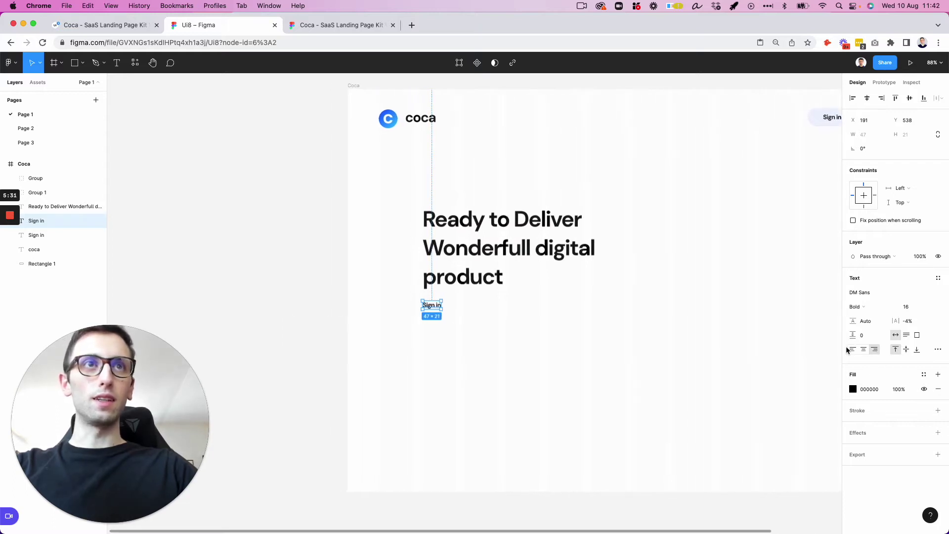
Step: Left-align the duplicated Sign in text below the headline
left_click(853, 349)
double_click(426, 307)
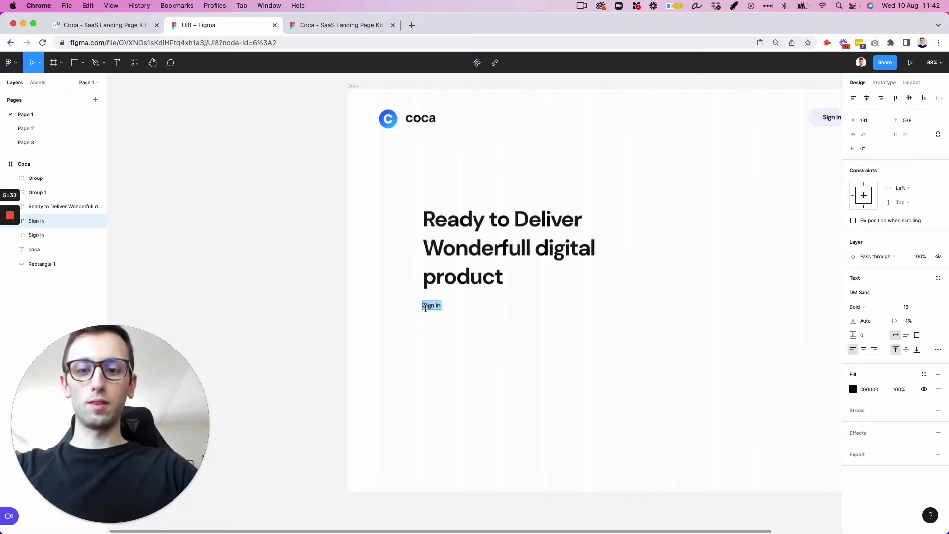
key("super+v")
scroll(427, 310, "right", 3)
key("super+z")
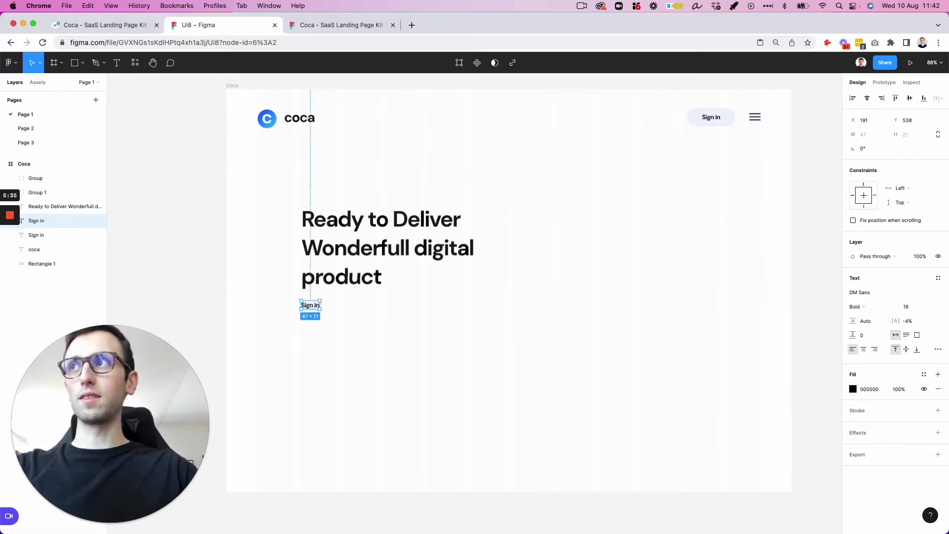
key("super+Tab")
left_click(314, 306)
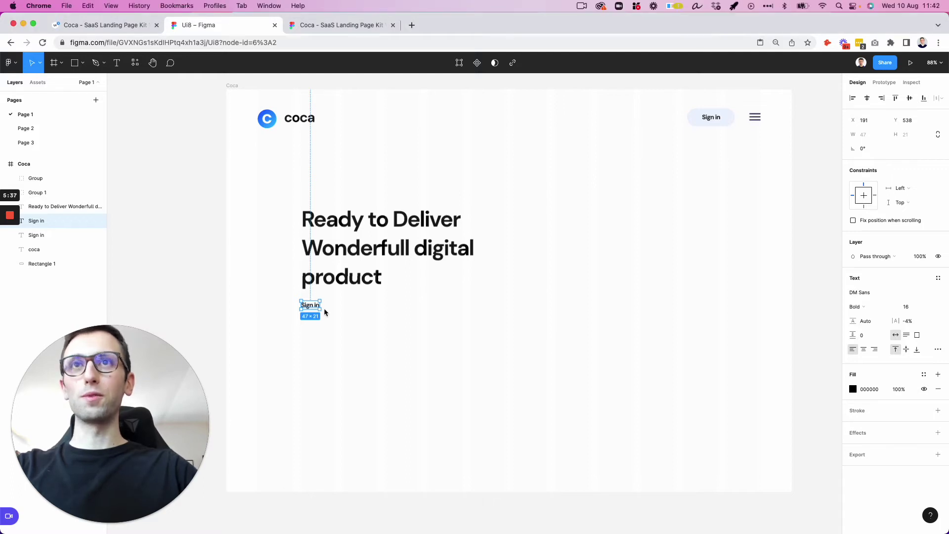
double_click(313, 306)
key("super+v")
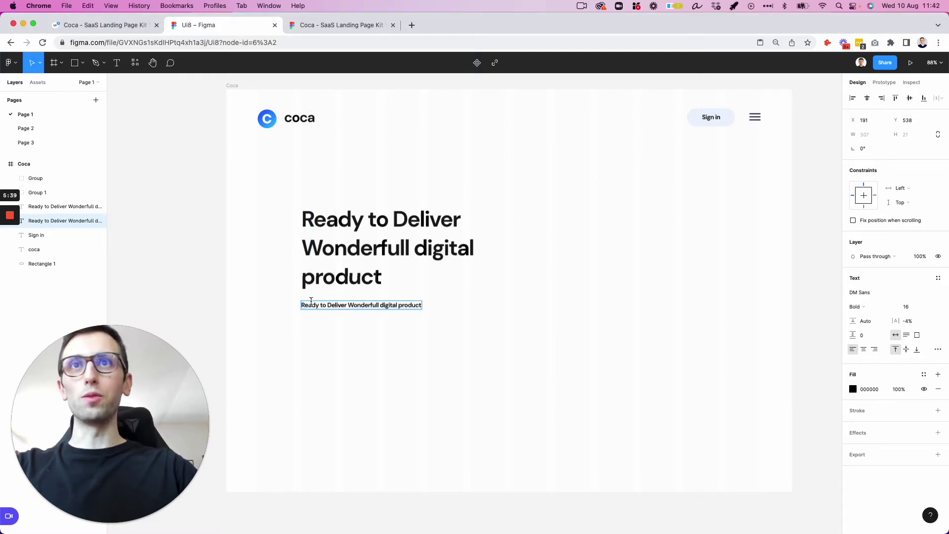
key("super+z")
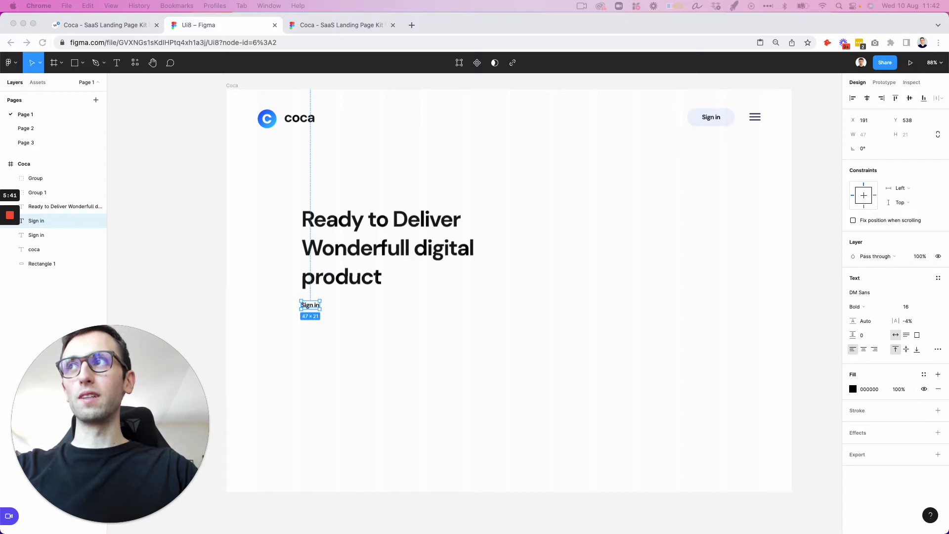
Step: Replace the duplicated text with the copied "We help people to grow their business…" paragraph, keeping its existing style, and narrow the text box to 431 wide
left_click(489, 321)
double_click(308, 306)
key("super+v")
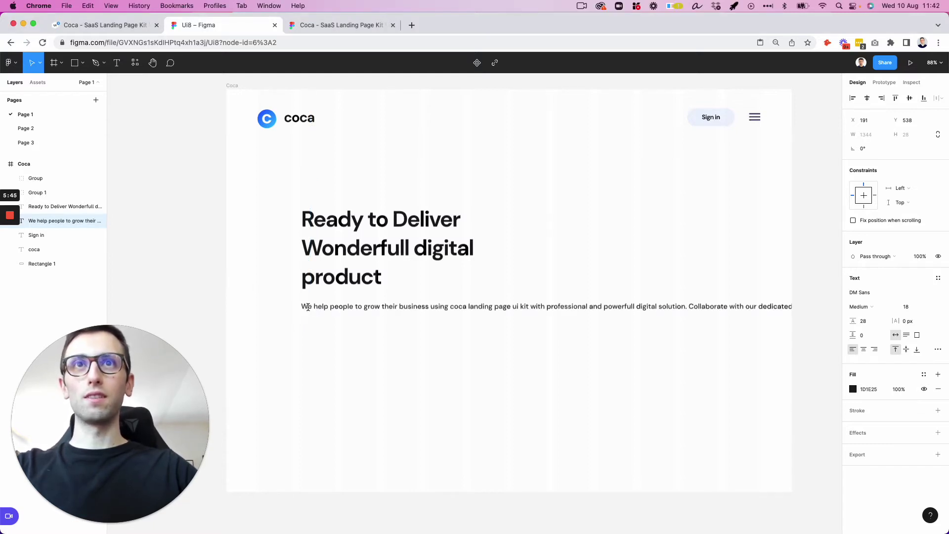
key("super+z")
key("super+v")
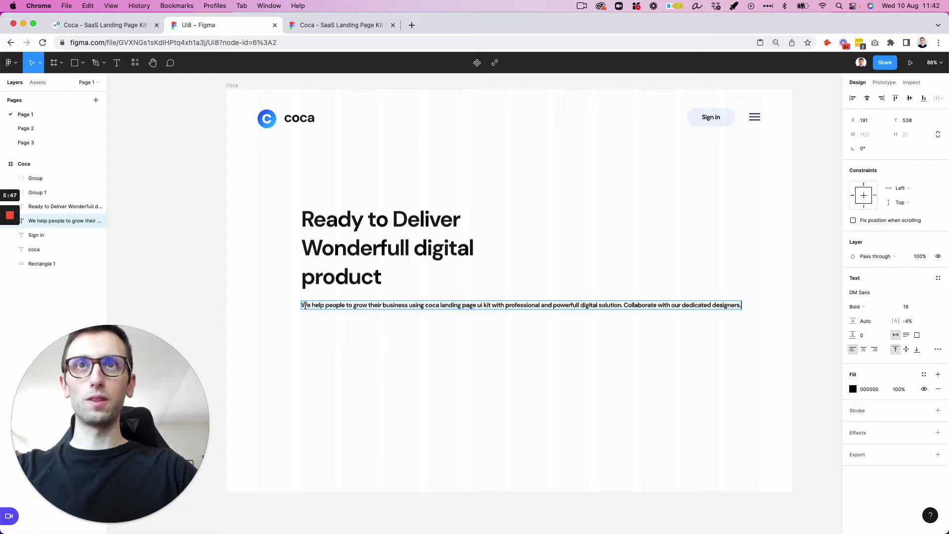
key("Escape")
left_click_drag(745, 305, 470, 304)
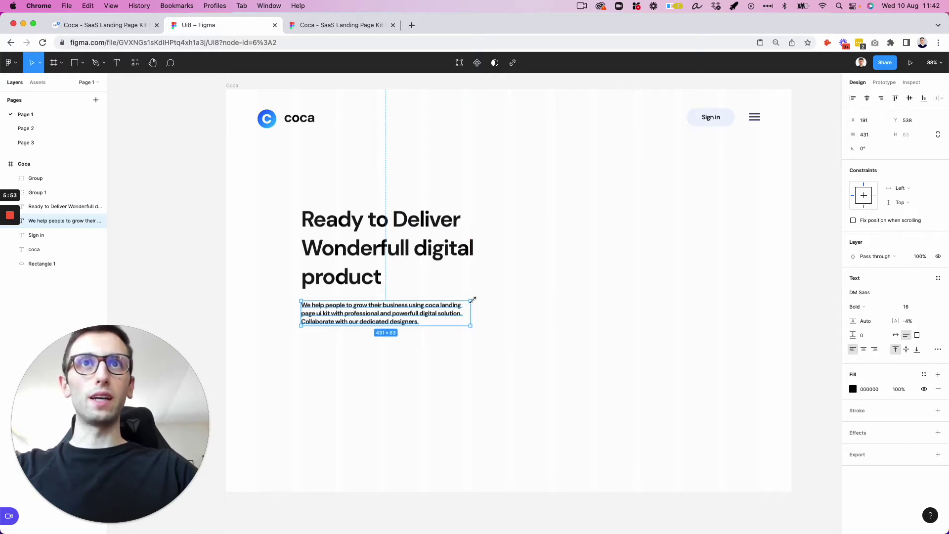
Step: Set the paragraph to Medium weight at font size 15 and increase its line height
left_click(857, 307)
left_click(873, 297)
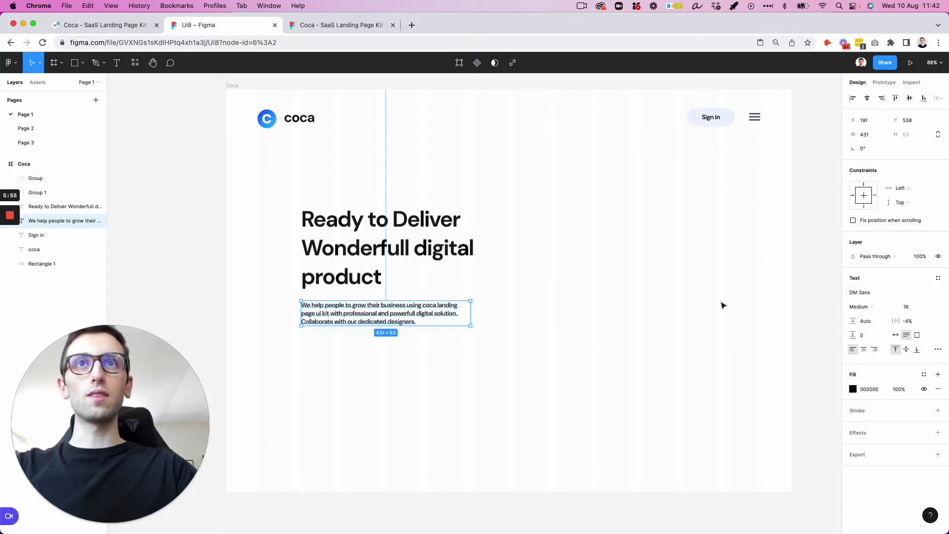
scroll(700, 302, "right", 1)
left_click(915, 307)
type("15")
key("Return")
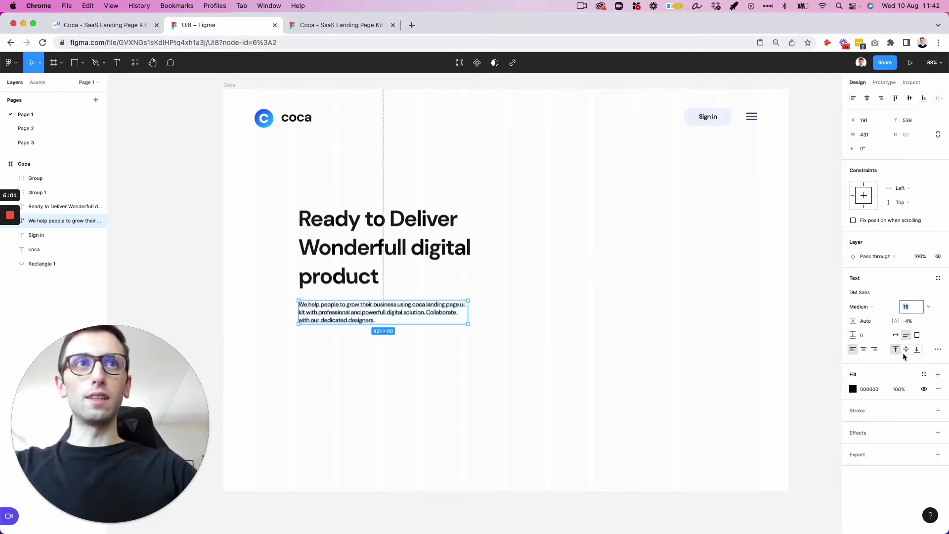
left_click_drag(853, 321, 904, 318)
left_click(708, 326)
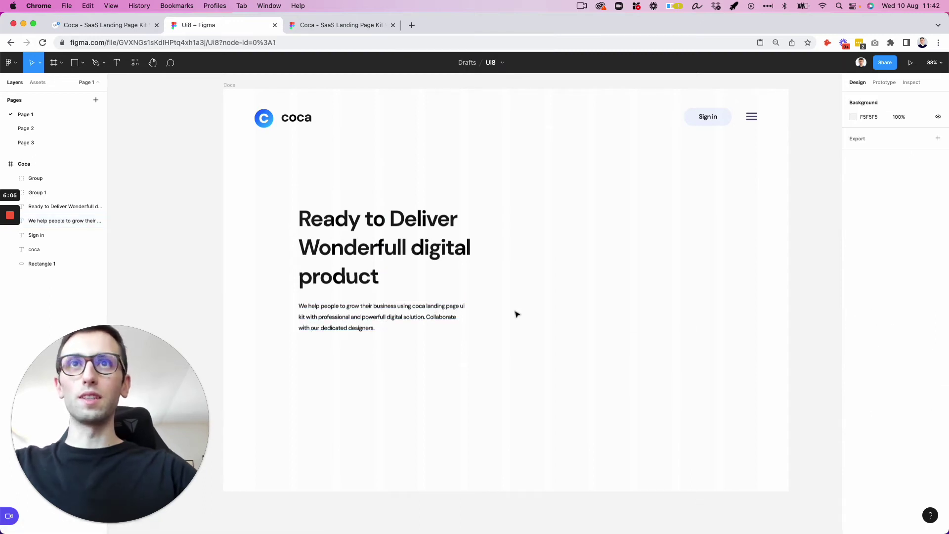
Step: Scale the headline up above the paragraph with its text box kept 539 wide, and set its font size to 64
left_click(420, 227)
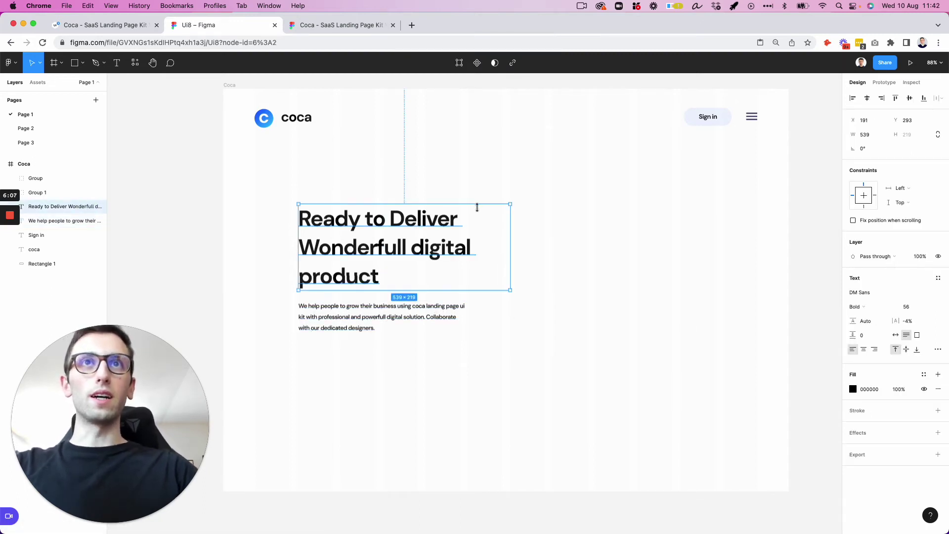
left_click_drag(511, 230, 511, 192)
key("k")
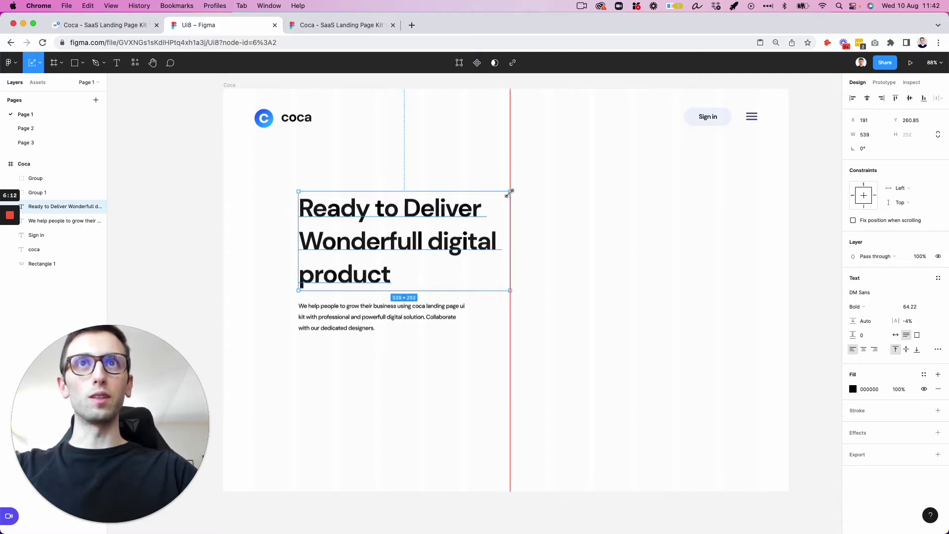
left_click(432, 316)
left_click(432, 242)
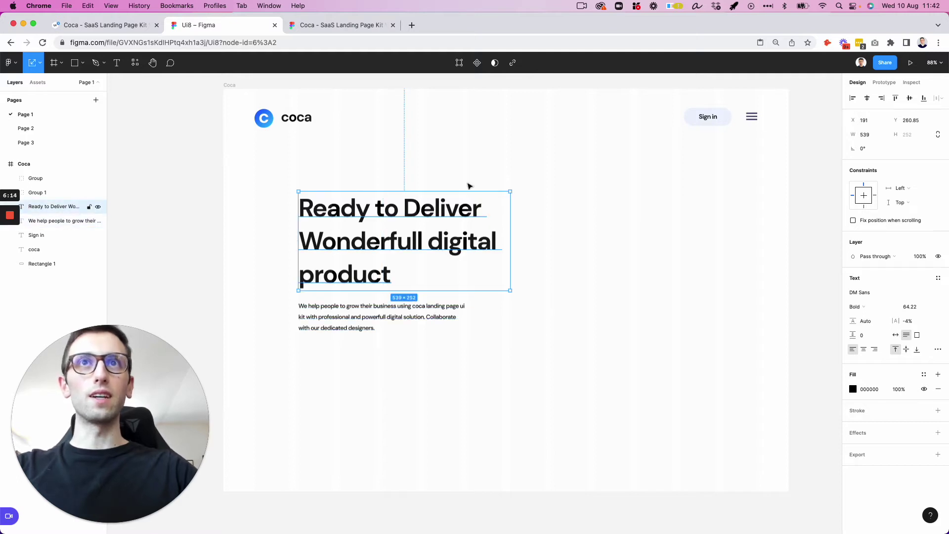
left_click(915, 306)
left_click(918, 307)
key("Return")
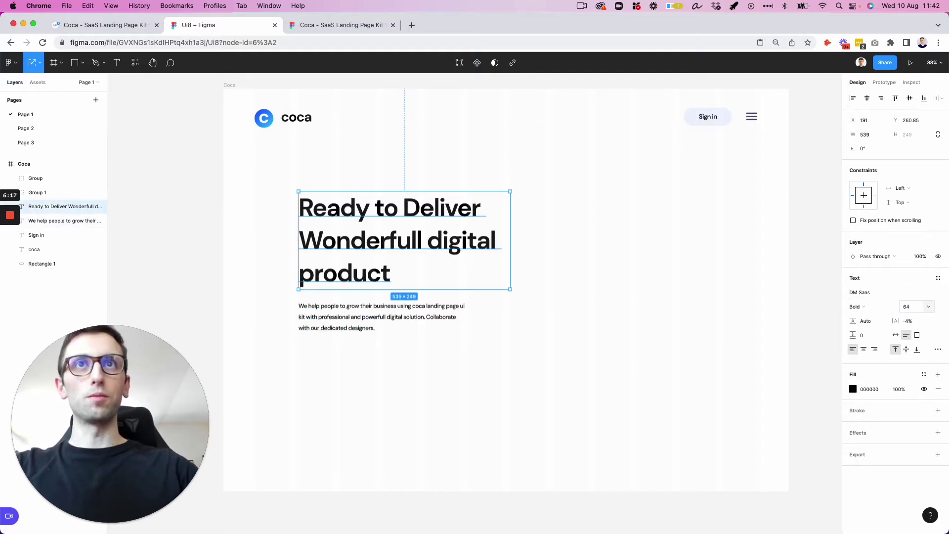
left_click(589, 254)
Step: Duplicate the navbar's Sign in button below the paragraph at X 191, Y 650, aligned with the paragraph's left edge
scroll(576, 256, "up", 2)
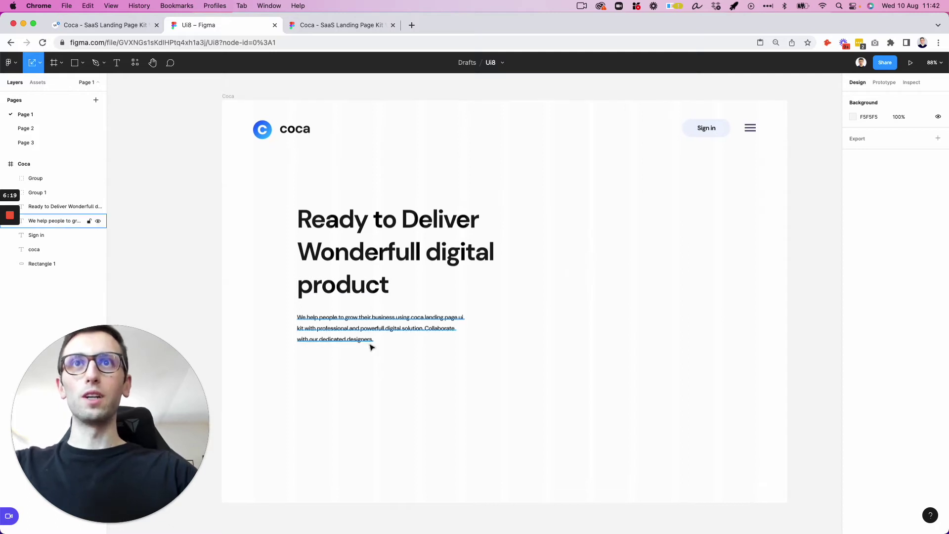
left_click_drag(667, 119, 327, 367)
scroll(715, 129, "right", 1)
left_click(389, 367)
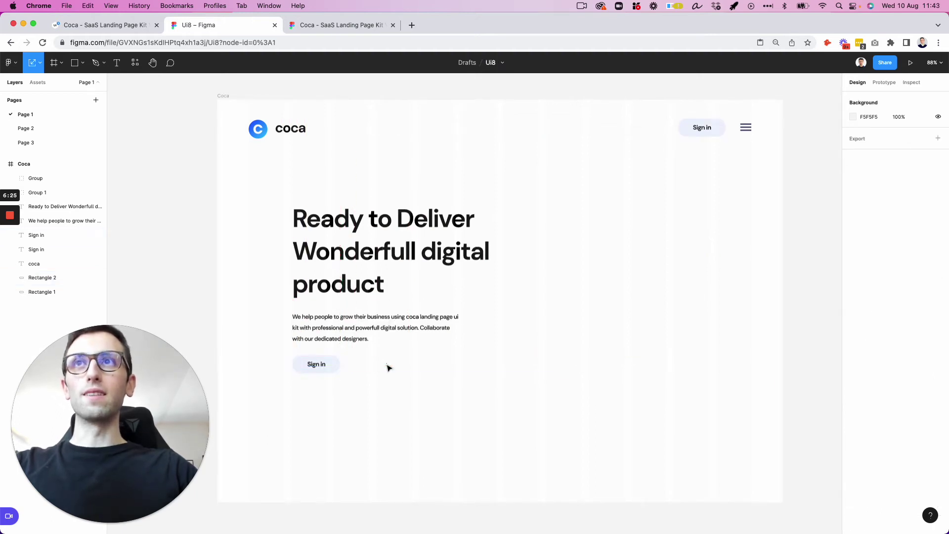
Step: Relabel the duplicated button "Get Started" and widen its background to 129 with the label centred inside
left_click(312, 368)
double_click(308, 365)
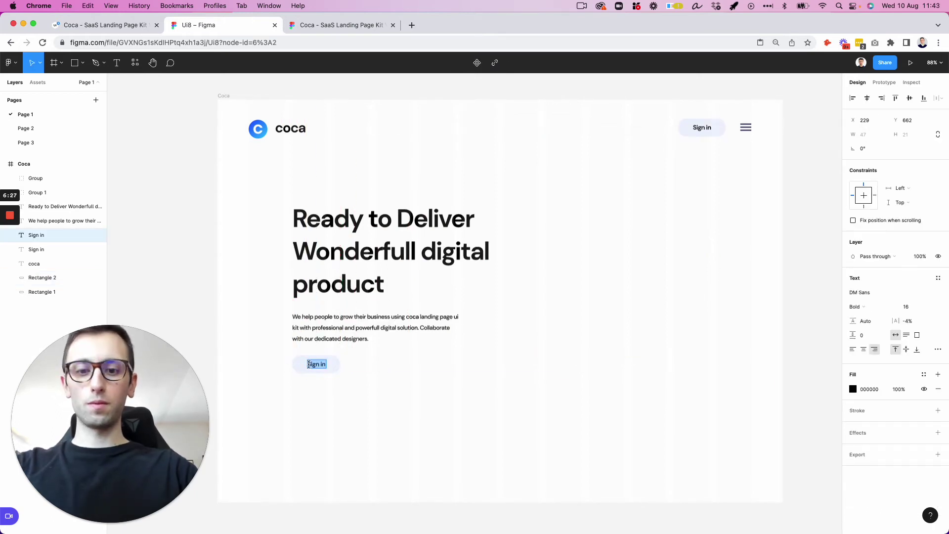
type("Get Started")
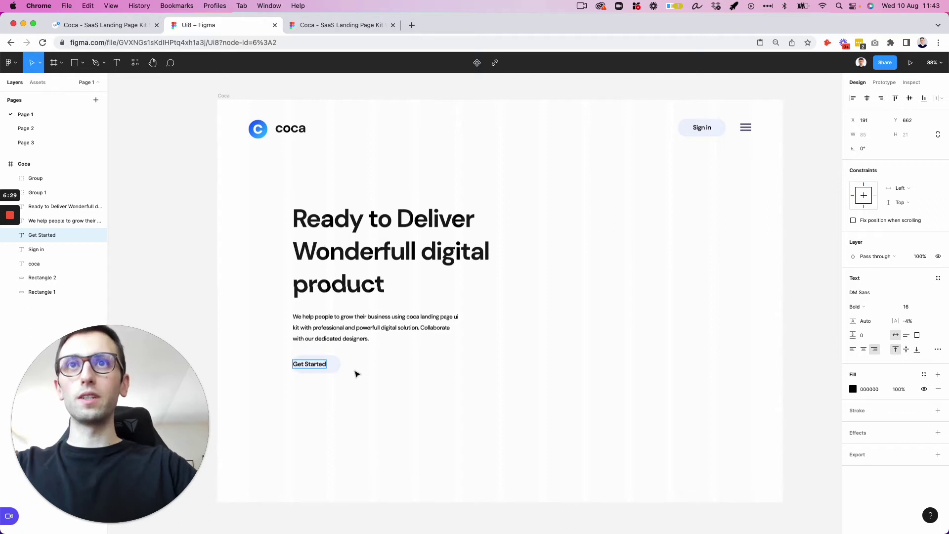
key("Escape")
left_click_drag(325, 364, 333, 365)
left_click(296, 364)
left_click(865, 134)
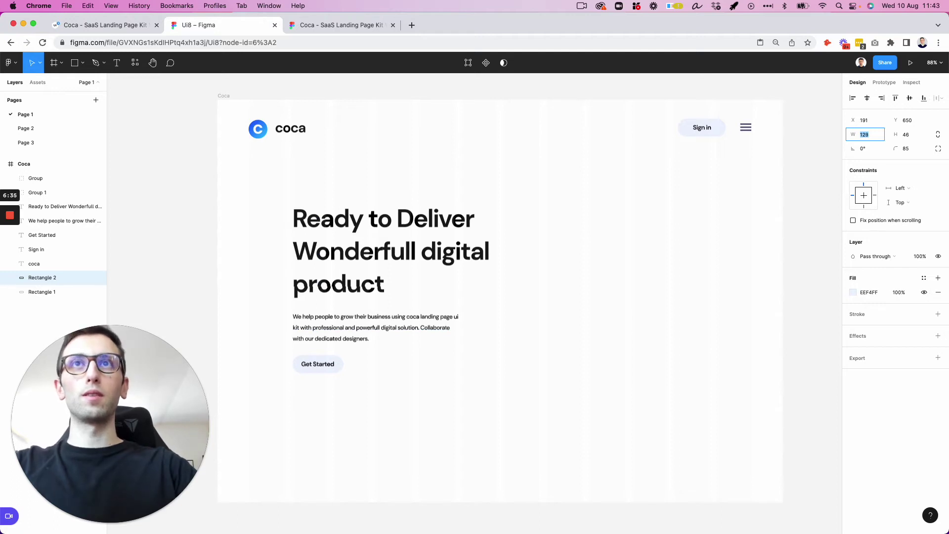
Step: Fill the Get Started button's background with blue 0053FF and make its label white
left_click(853, 293)
left_click_drag(811, 312, 923, 275)
key("Escape")
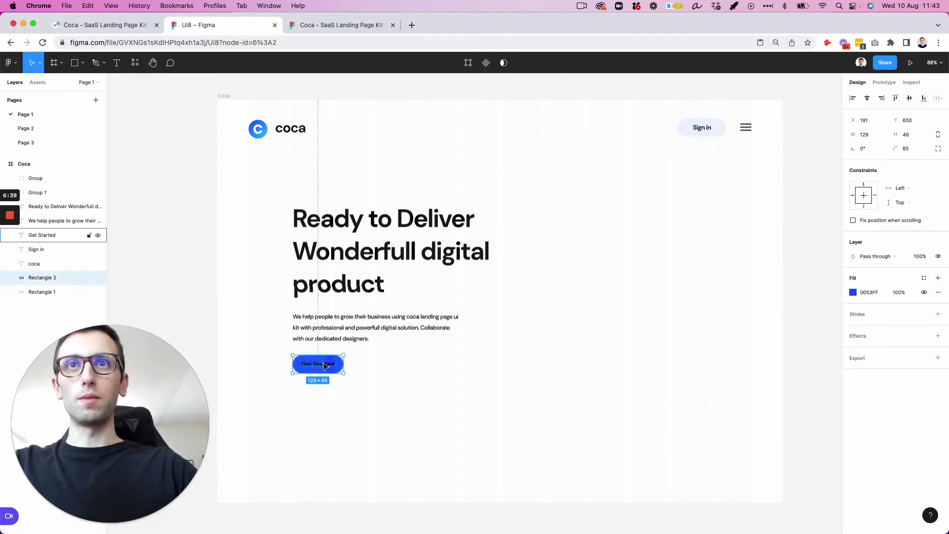
left_click(325, 366)
left_click(366, 401)
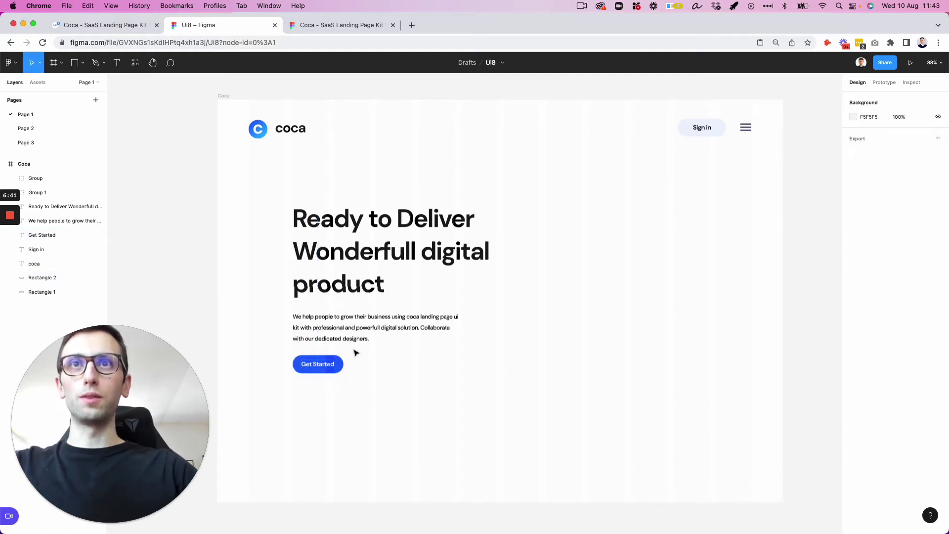
Step: Duplicate the Get Started button beside it at X 342, relabel the copy "Watch Our Profile" and move that label to X 384
left_click_drag(346, 365, 382, 375)
left_click(414, 382)
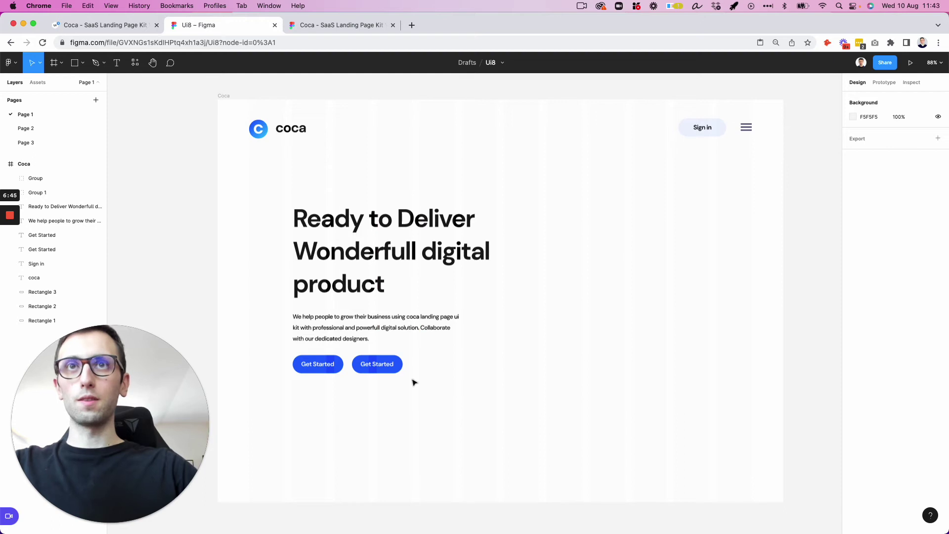
left_click(390, 366)
type("W")
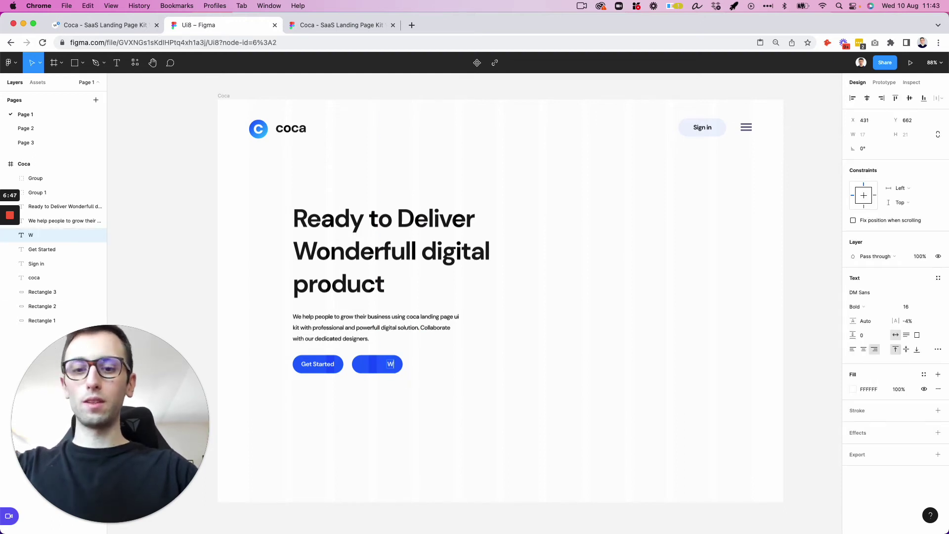
type("atch Our")
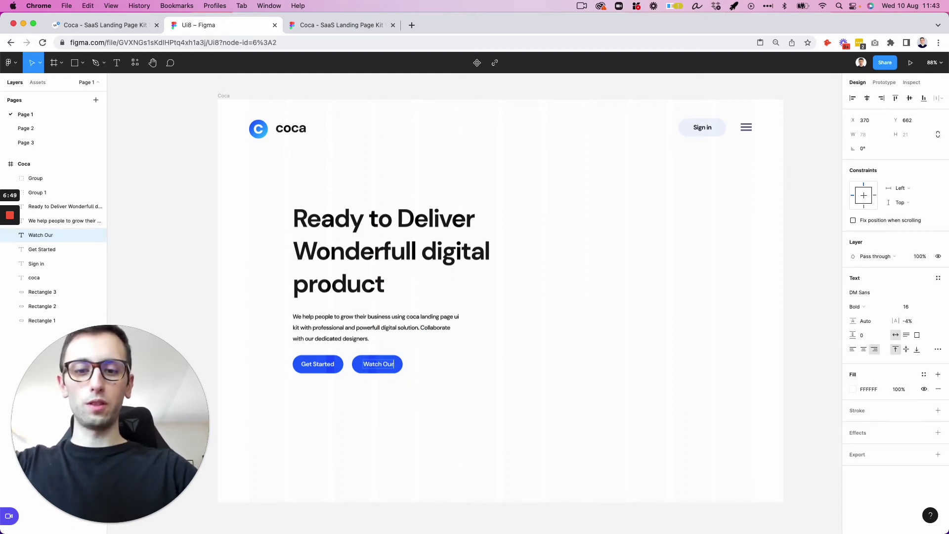
type(" Profile")
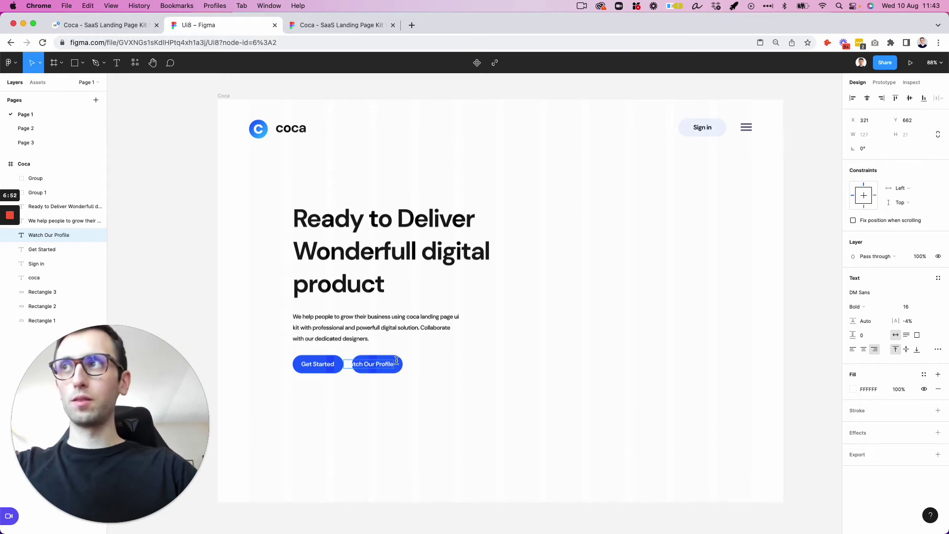
key("Escape")
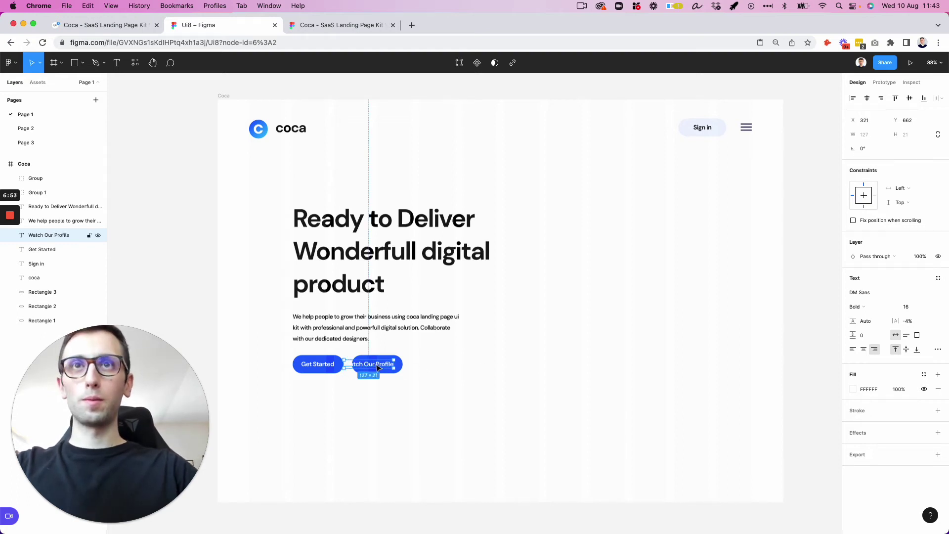
left_click_drag(377, 366, 401, 368)
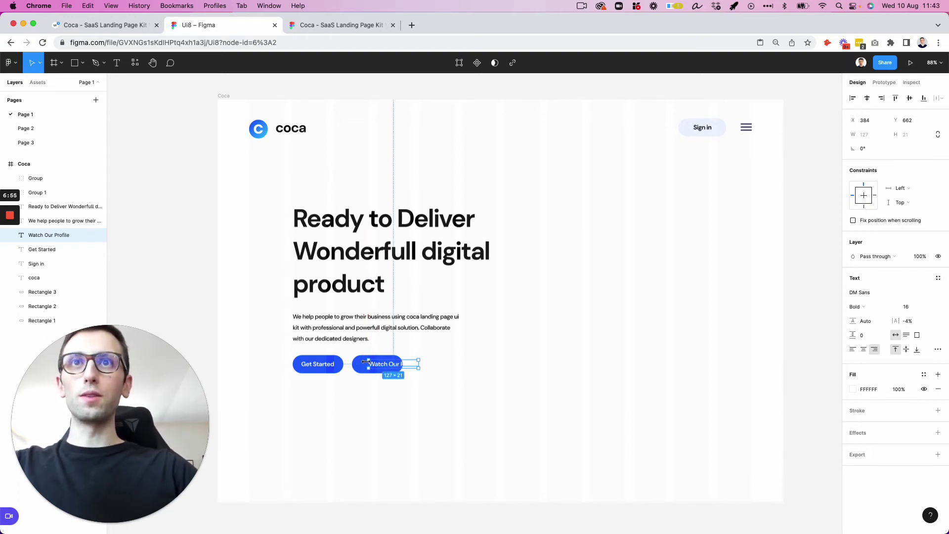
Step: Turn the Watch Our Profile button into an outline with a 0053FF stroke, no fill and a blue label
left_click(375, 365)
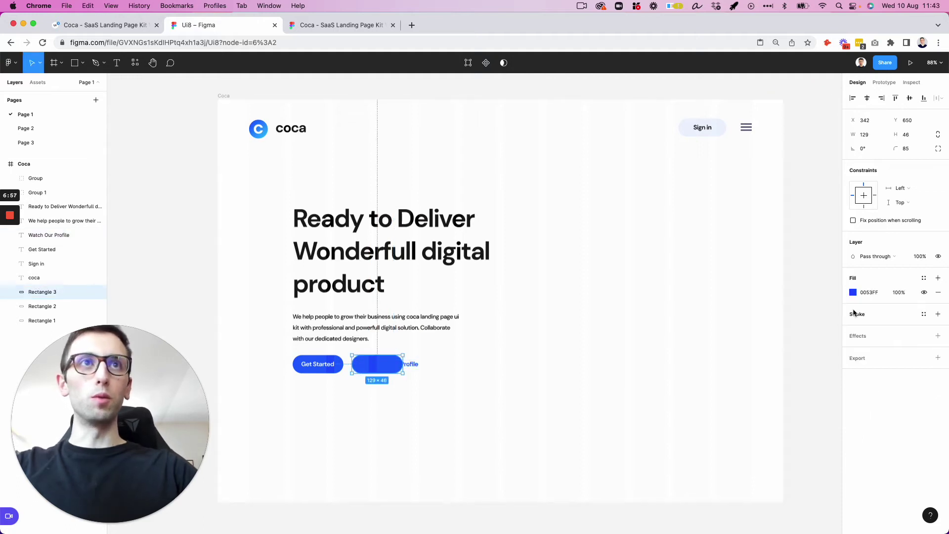
left_click(870, 293)
key("super+c")
left_click(879, 315)
left_click(867, 328)
key("super+v")
key("Return")
left_click(924, 293)
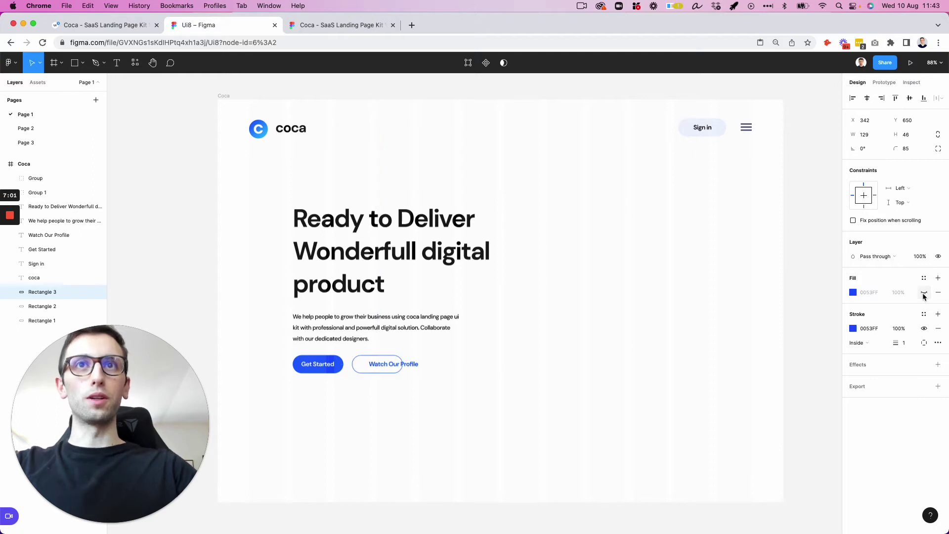
left_click(445, 388)
Step: Set the Watch Our Profile outline's stroke to 2 and extend its right edge past the end of the label
scroll(398, 367, "up", 5)
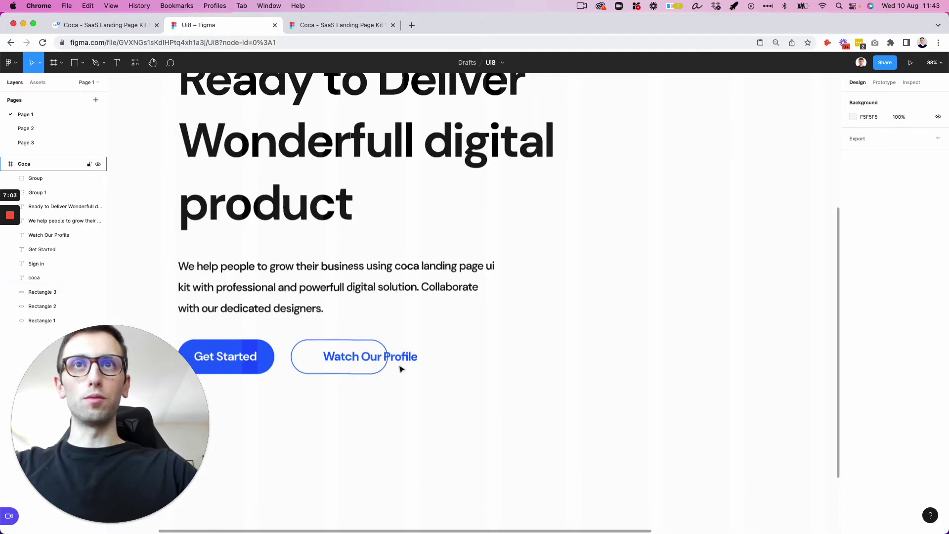
left_click(351, 344)
left_click(912, 329)
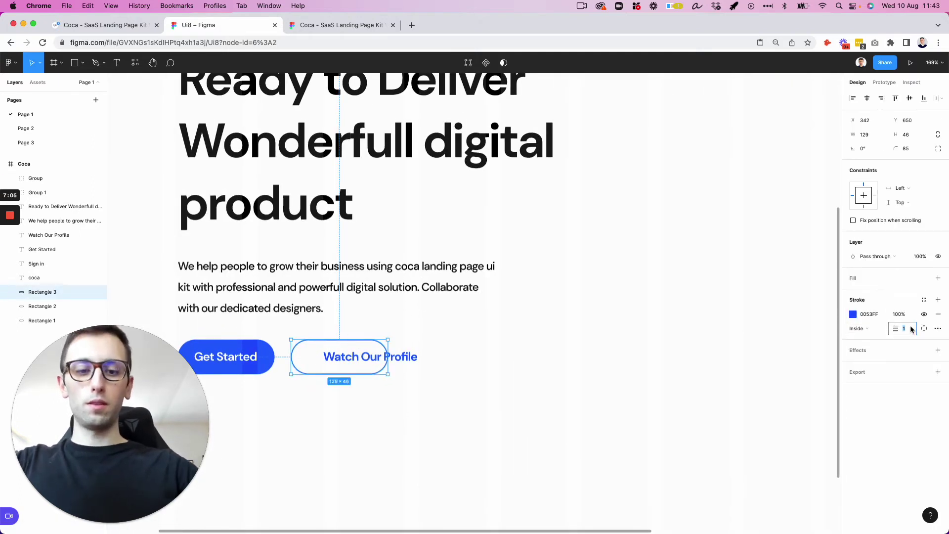
type("2")
key("Return")
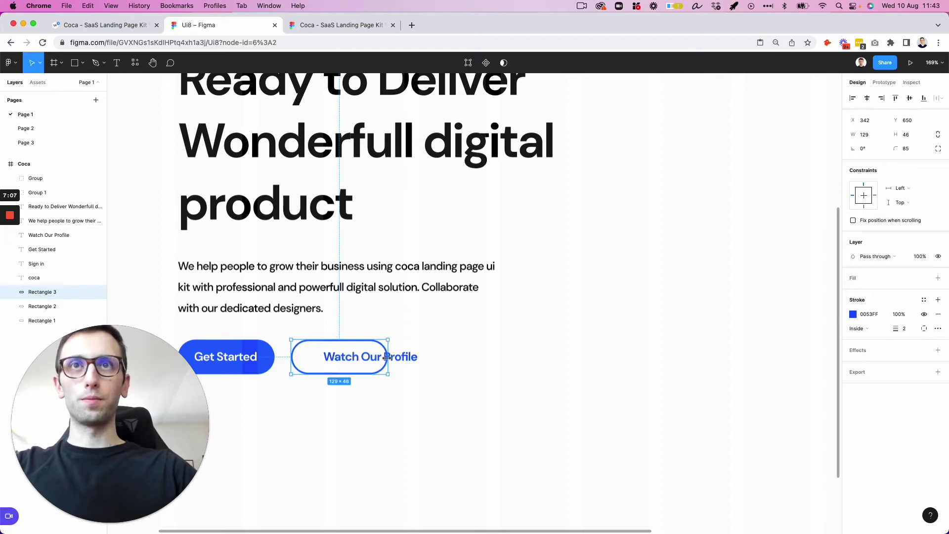
left_click_drag(389, 357, 432, 353)
left_click(483, 347)
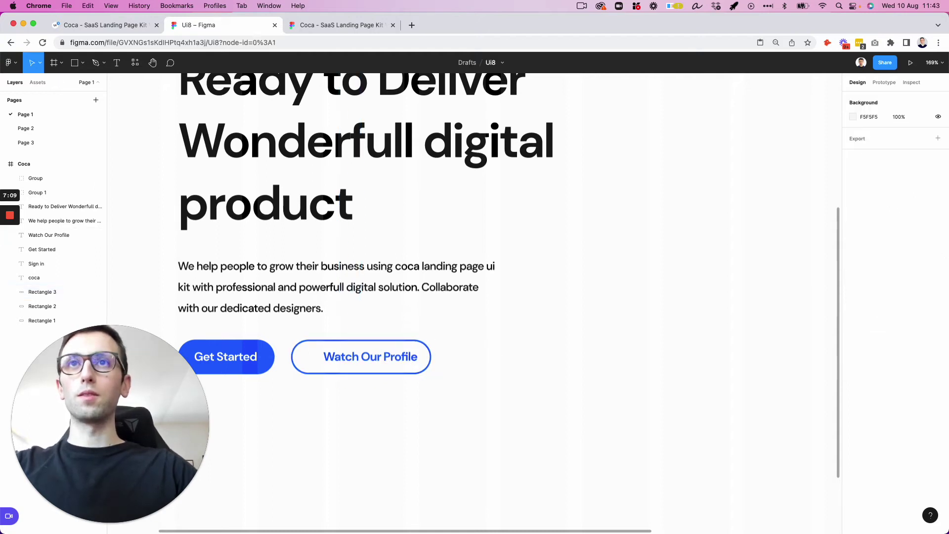
Step: Switch to Nucleo, search for "play", bring the circled play icon into the Watch Our Profile outline before its label, and ungroup it
left_click(176, 524)
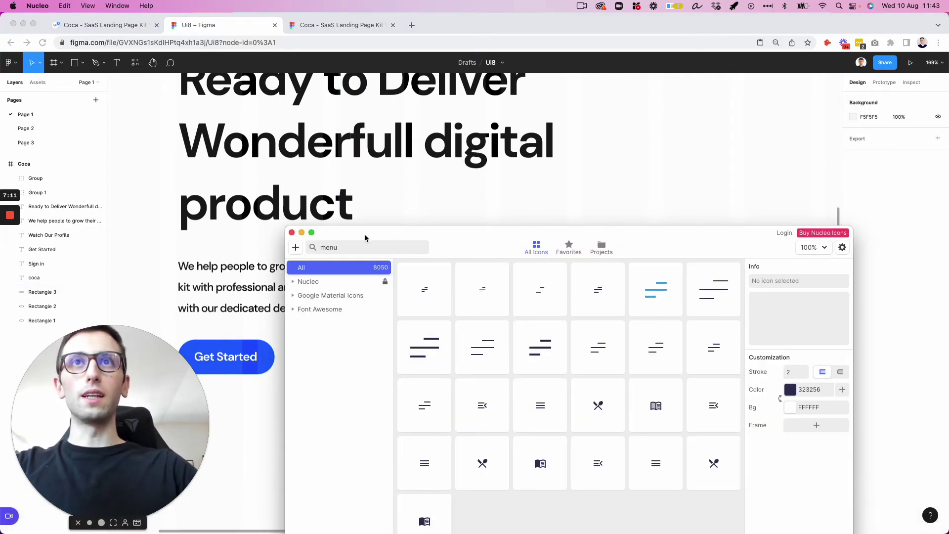
left_click(346, 248)
type("play")
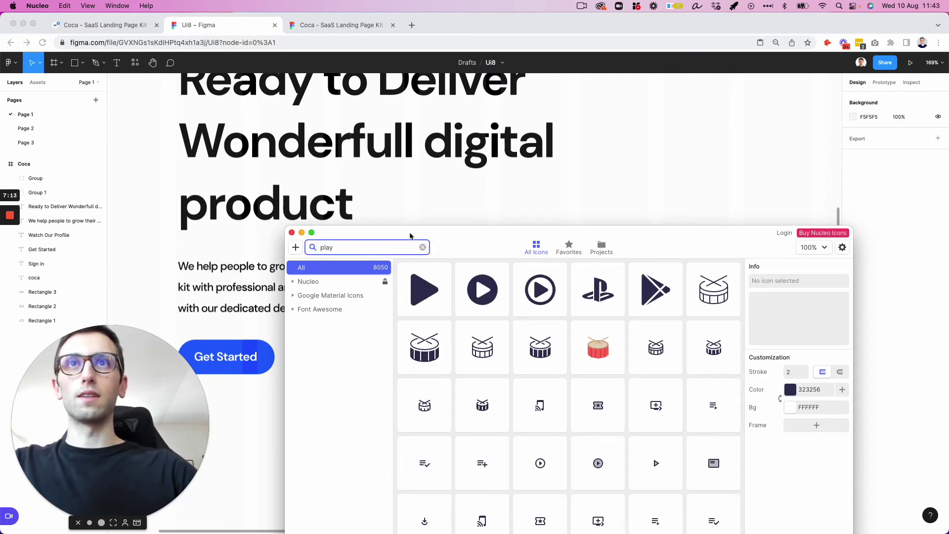
left_click_drag(478, 239, 698, 203)
left_click_drag(766, 436, 309, 358)
key("shift+super+g")
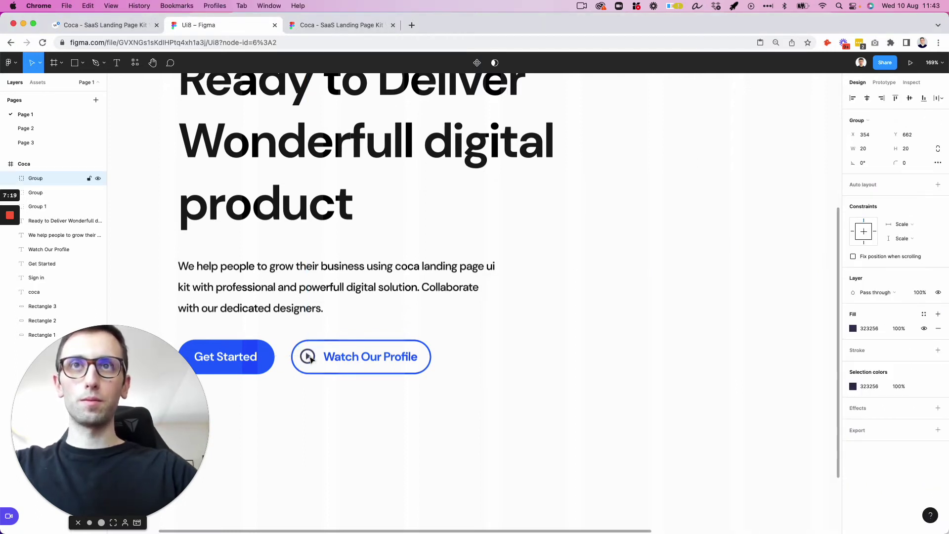
Step: Recolour the play icon with the Get Started button's 0053FF blue and scale it to 24 × 24 at X 357, Y 660
key("i")
left_click(269, 355)
left_click_drag(312, 362, 321, 357)
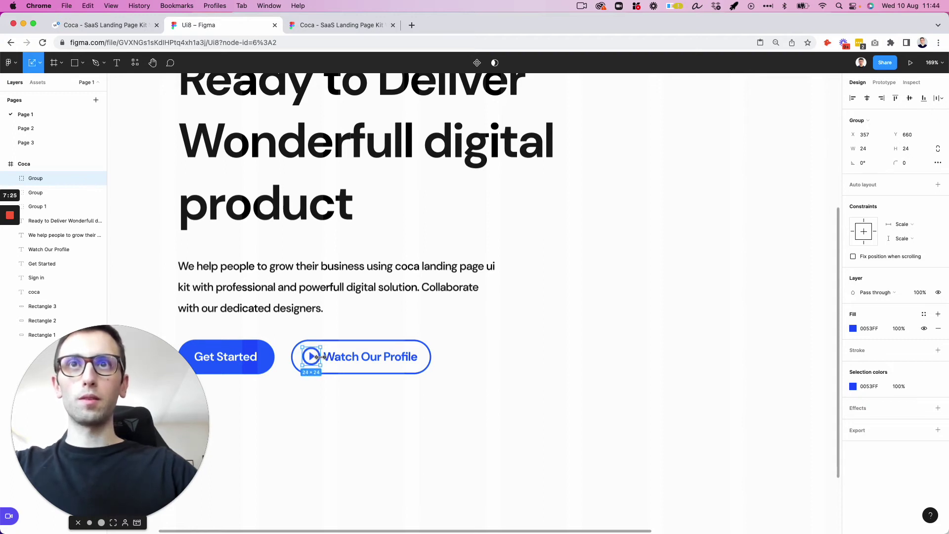
key("Down")
key("Up")
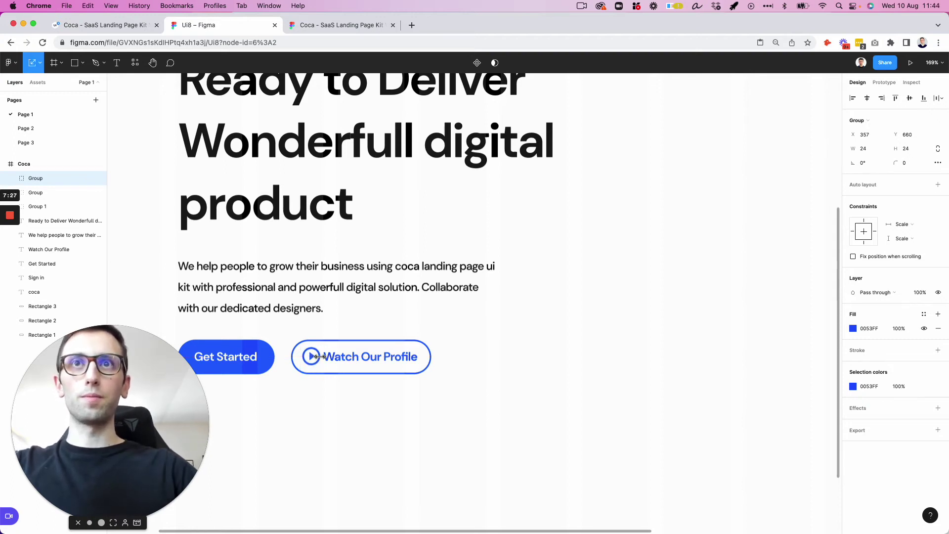
Step: Shift the Watch Our Profile label to X 391 and widen its outline to 196
left_click(356, 357)
key("shift+Right")
key("Left")
key("Left")
key("Left")
key("Left")
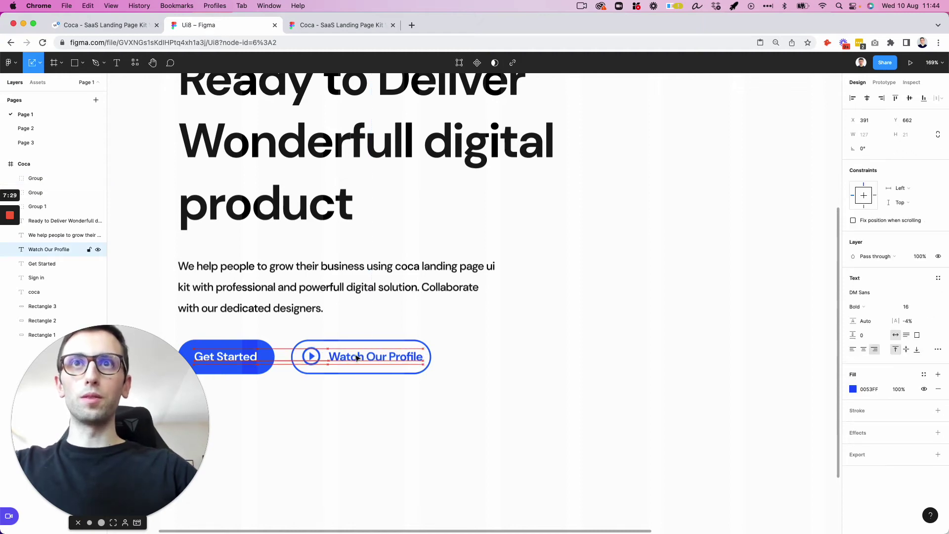
scroll(366, 361, "down", 1)
left_click(382, 340)
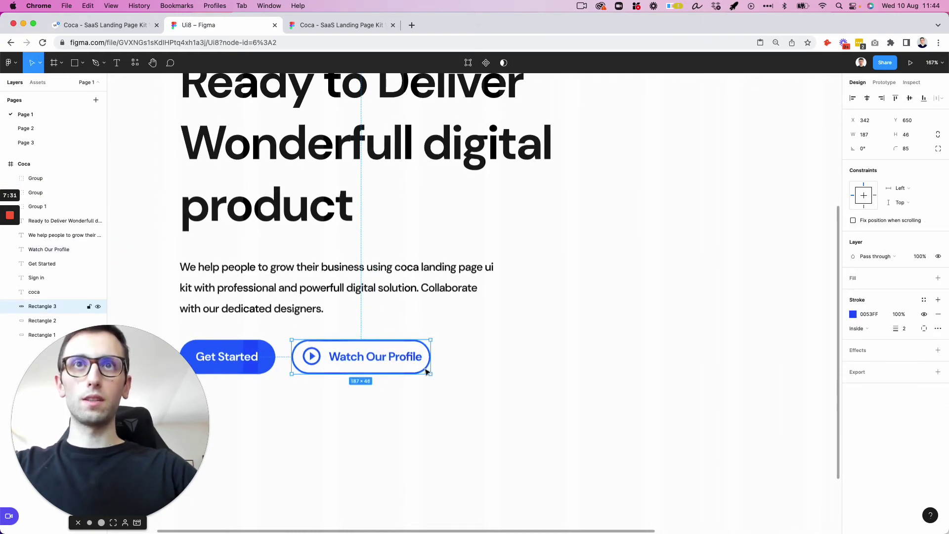
left_click_drag(429, 373, 438, 374)
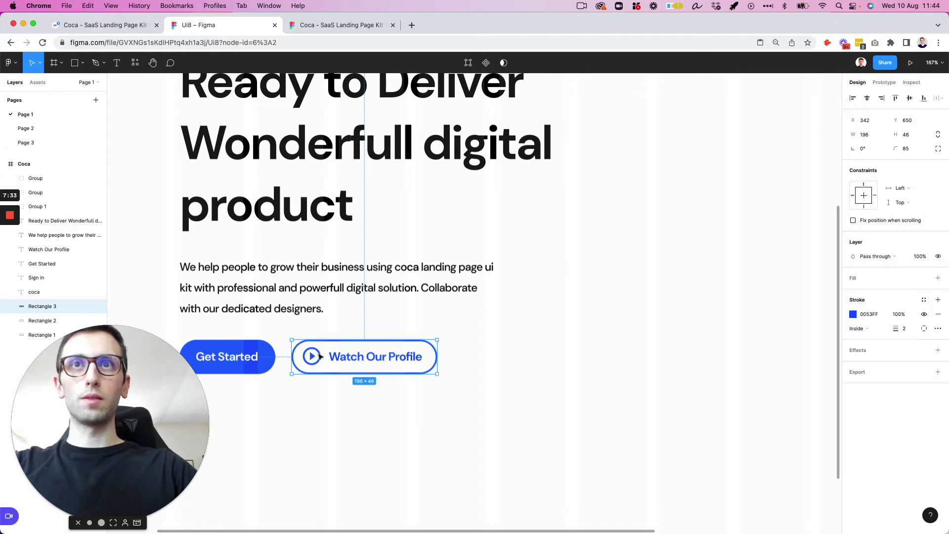
scroll(318, 357, "down", 5)
left_click(593, 303)
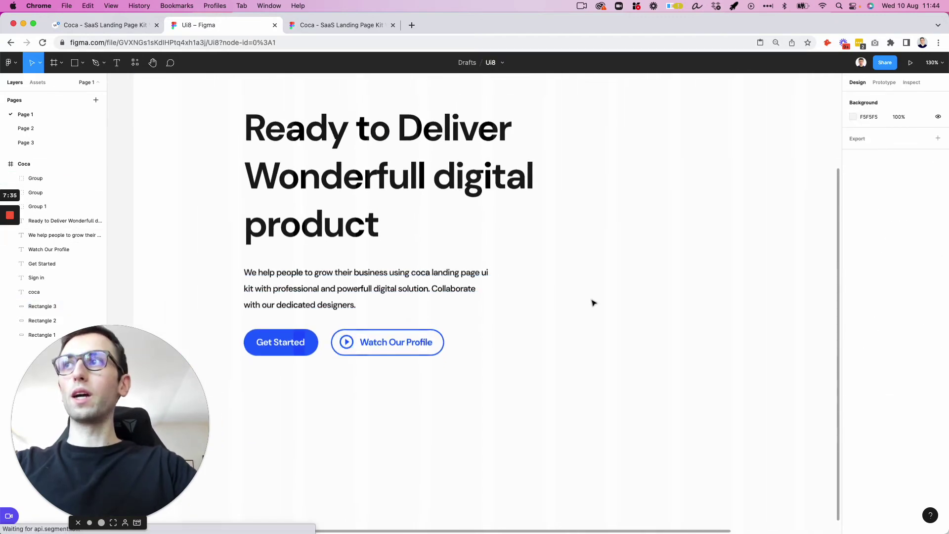
Step: Group the Get Started button's parts together, and group the Watch Our Profile button's parts separately
scroll(562, 299, "down", 4)
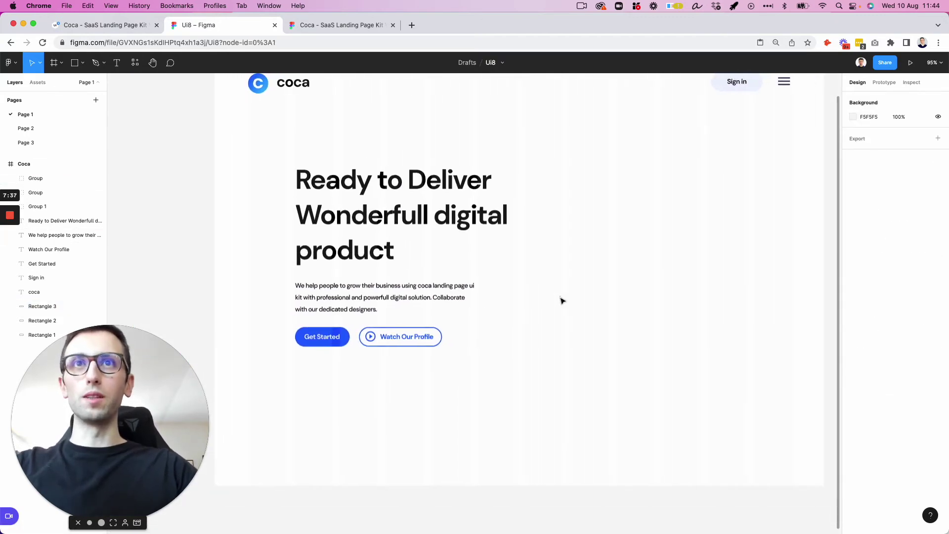
scroll(562, 300, "down", 3)
left_click_drag(313, 348, 373, 383)
key("ctrl+g")
left_click_drag(476, 386, 389, 349)
key("ctrl+g")
left_click(477, 333)
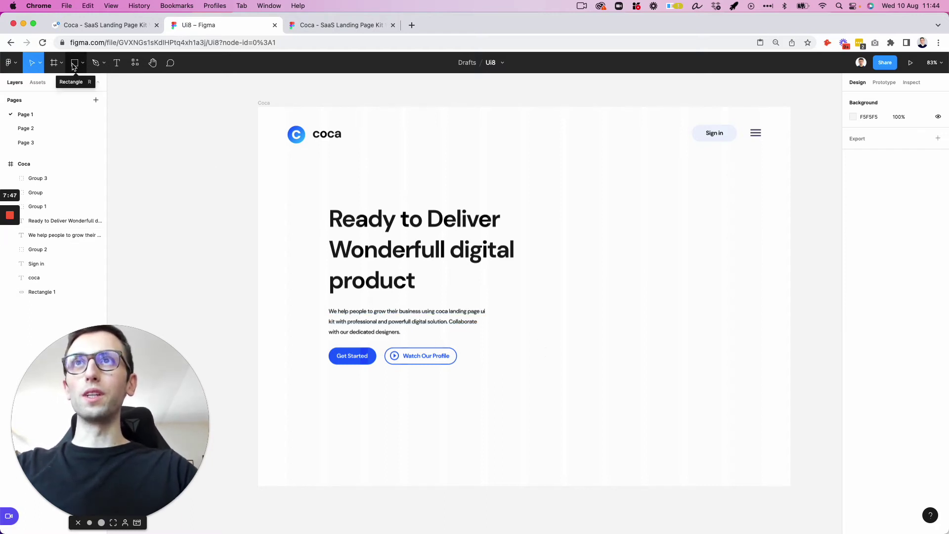
Step: Copy the white letter c from inside the logo into the Coca frame and place it beside the headline at X 914, Y 498
double_click(298, 135)
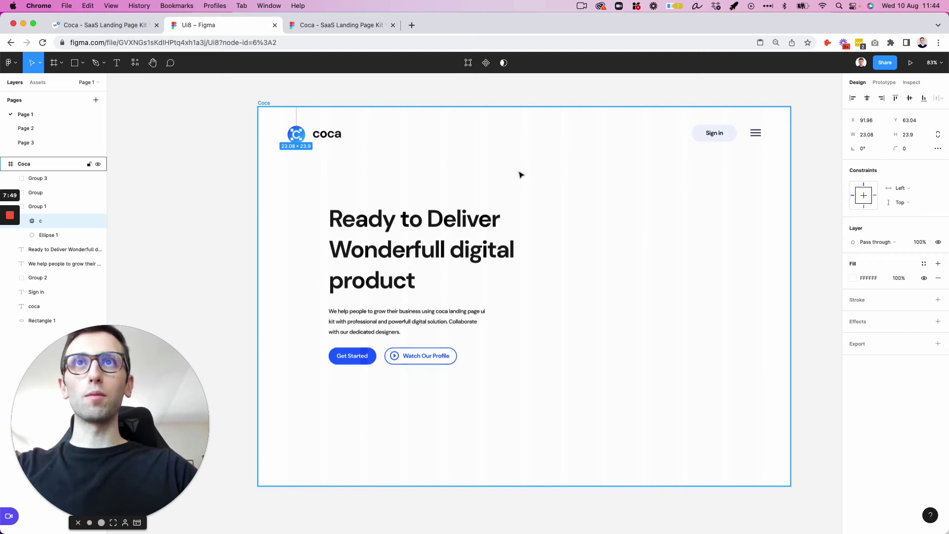
left_click(520, 175)
key("super+v")
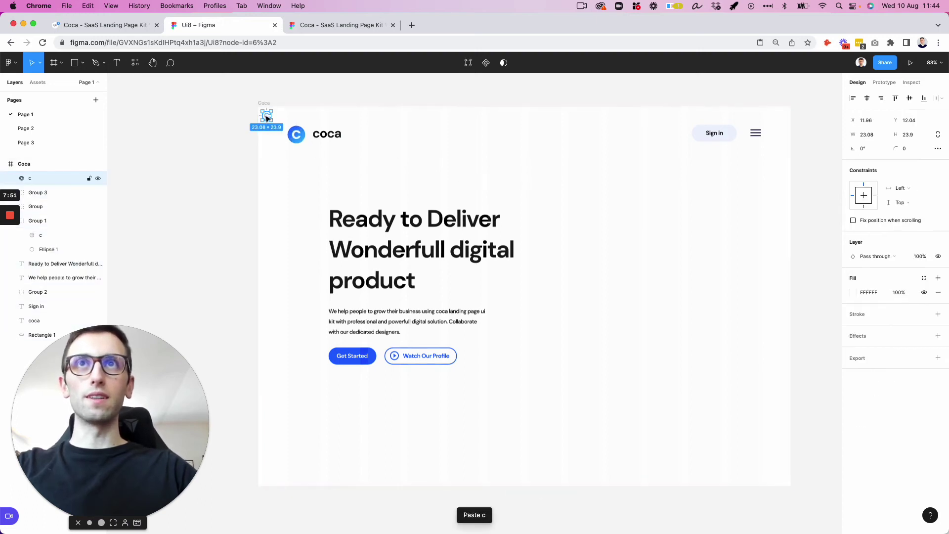
left_click_drag(267, 118, 601, 297)
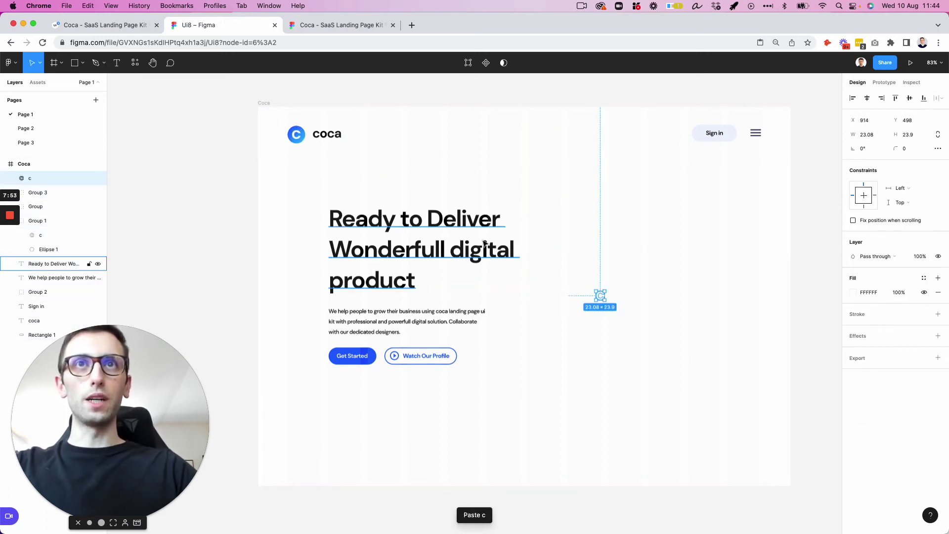
Step: Fill the copied c with the Sign in button's EEF4FF tint and enlarge it to about 450 × 466
key("i")
left_click(707, 129)
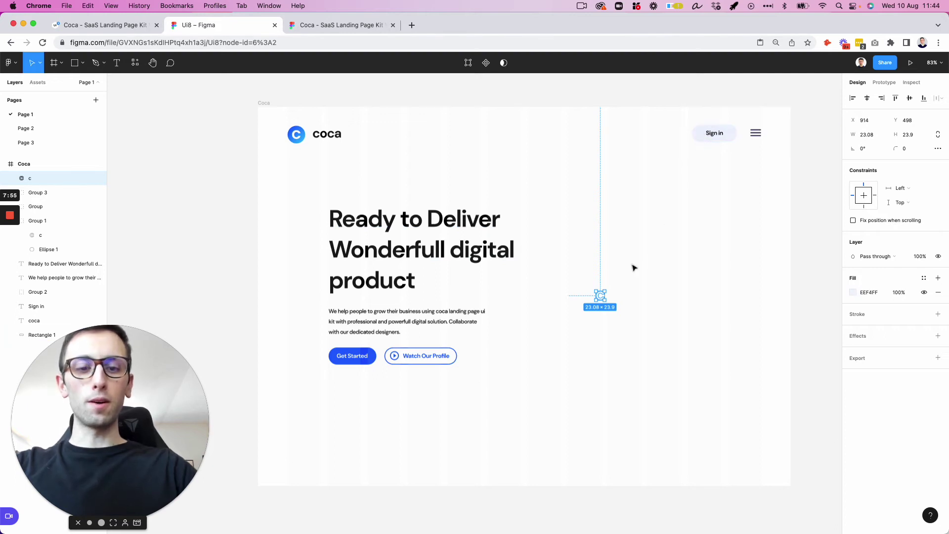
left_click_drag(604, 288, 670, 233)
left_click(662, 189)
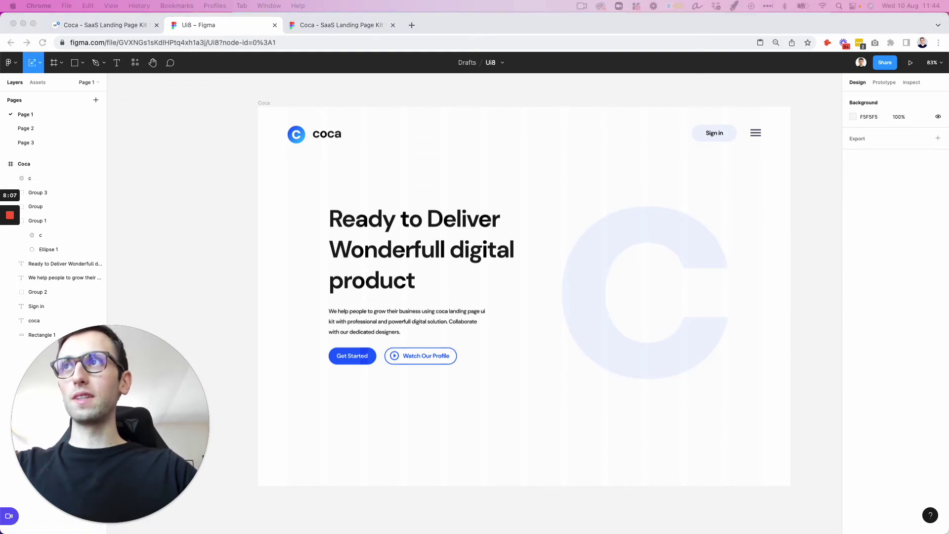
Step: Paste the image of the young woman with a laptop over the large c and position it at X 710, Y 182
left_click(646, 163)
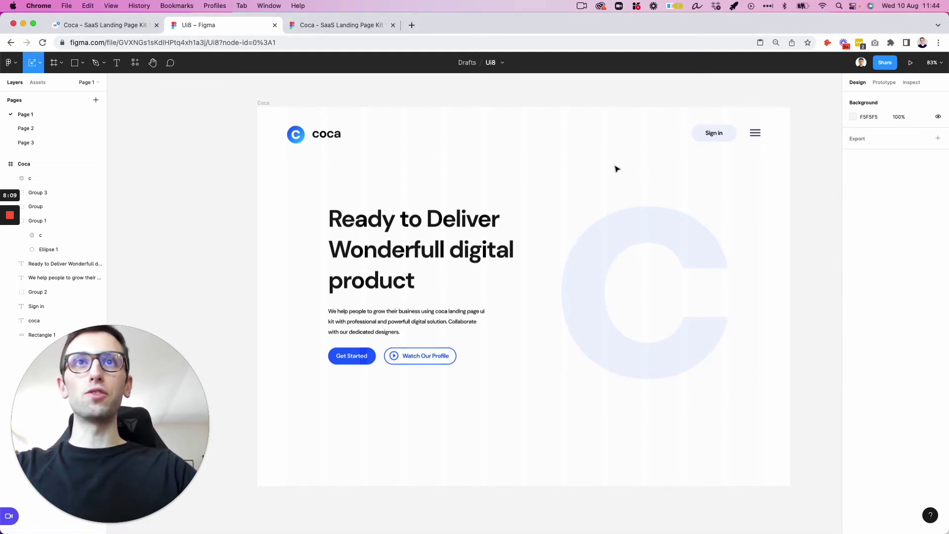
scroll(617, 168, "right", 3)
key("super+v")
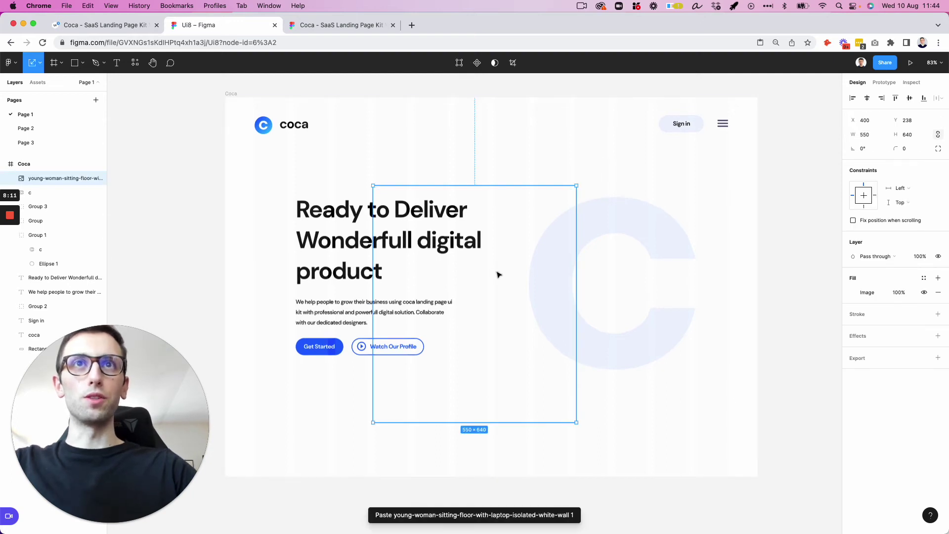
left_click_drag(502, 271, 606, 239)
key("shift+Left")
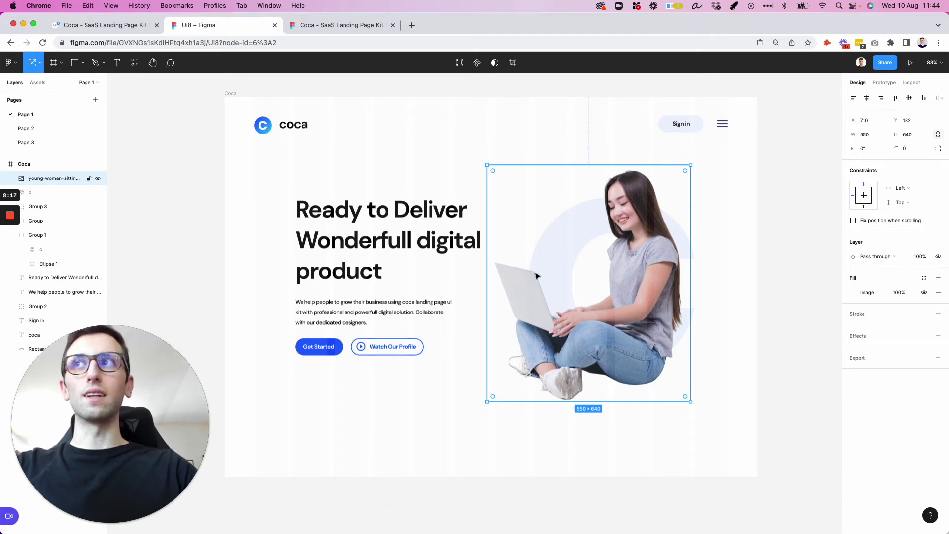
Step: Enlarge the c behind the woman to about 491 × 508 and nudge it to X 779, Y 228.53
left_click(33, 194)
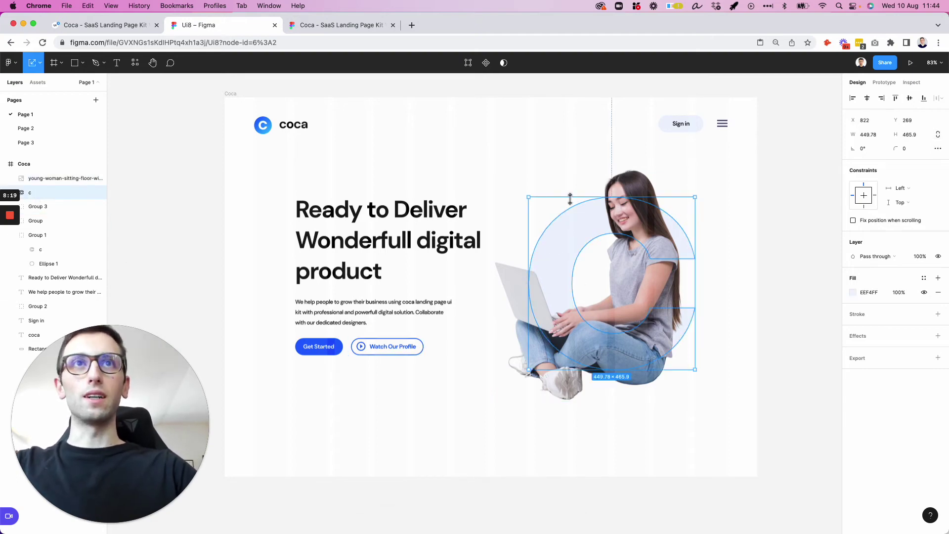
left_click_drag(528, 198, 513, 184)
key("Left")
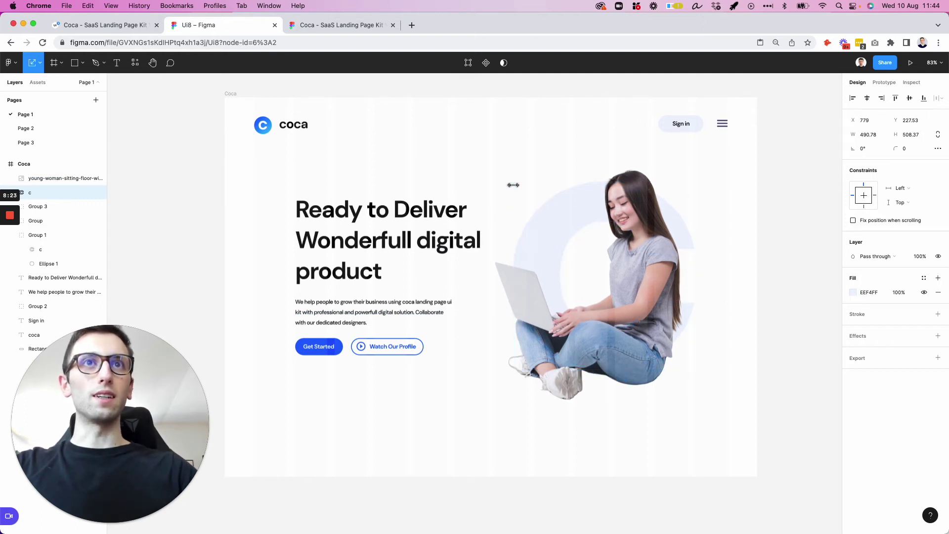
key("Down")
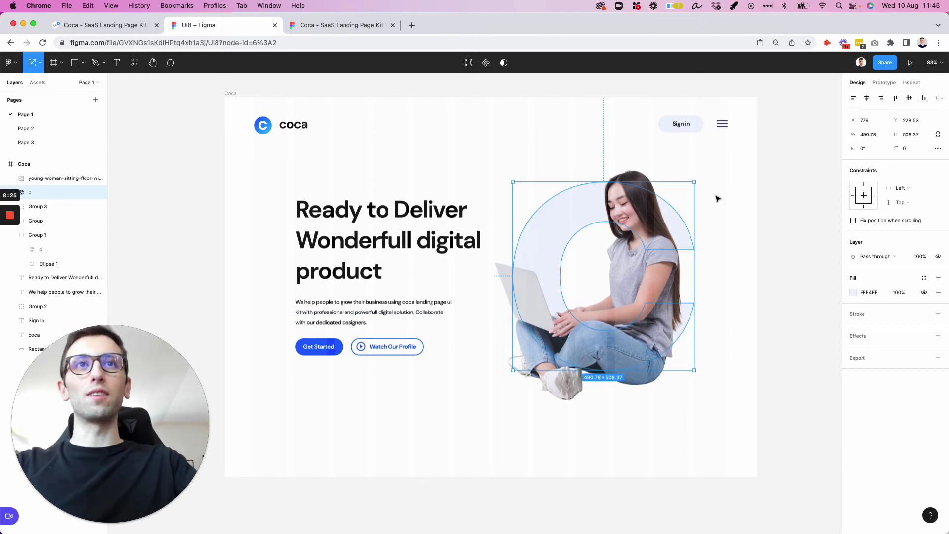
left_click(739, 205)
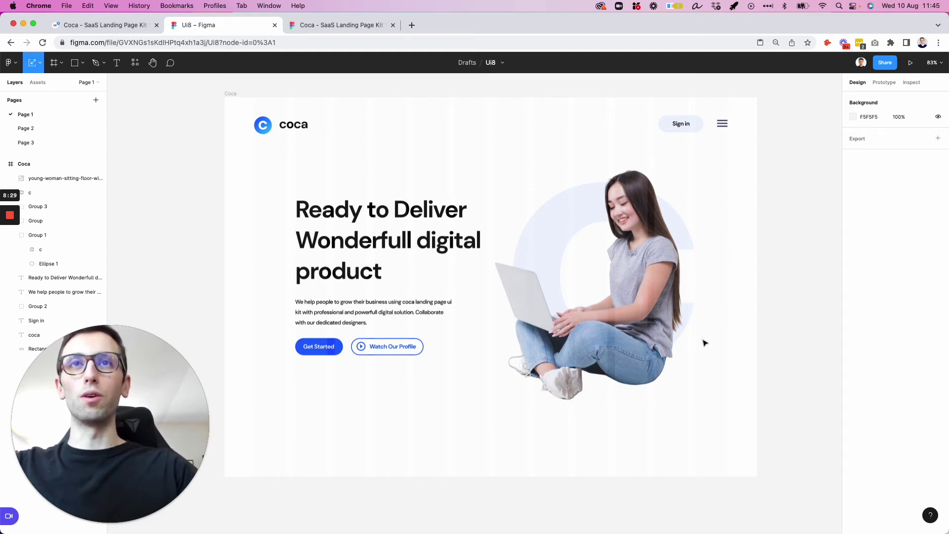
Step: Paste the Partner group of Spotify, slack, envato, Google and NETFLIX logos and place it below the hero content at X 104, Y 883
scroll(507, 408, "down", 1)
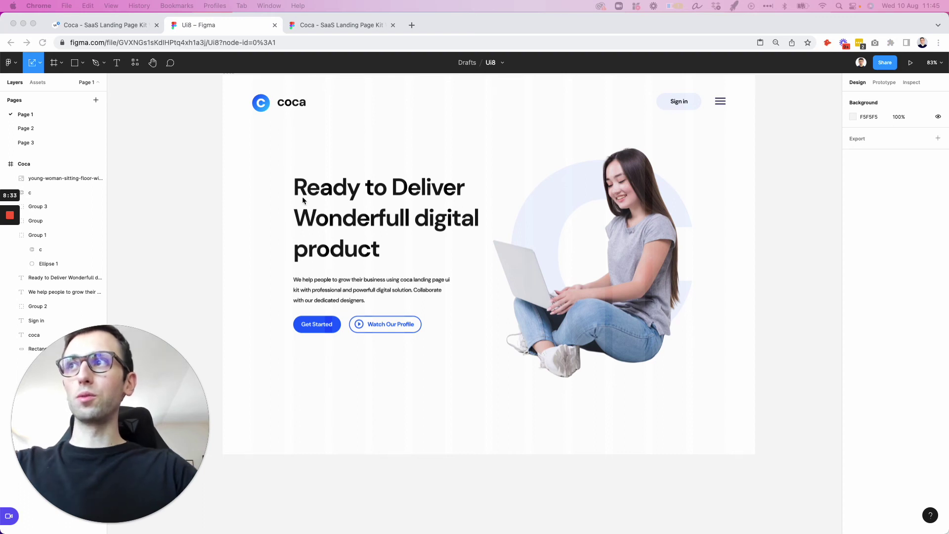
left_click(349, 127)
scroll(349, 128, "up", 1)
key("super+v")
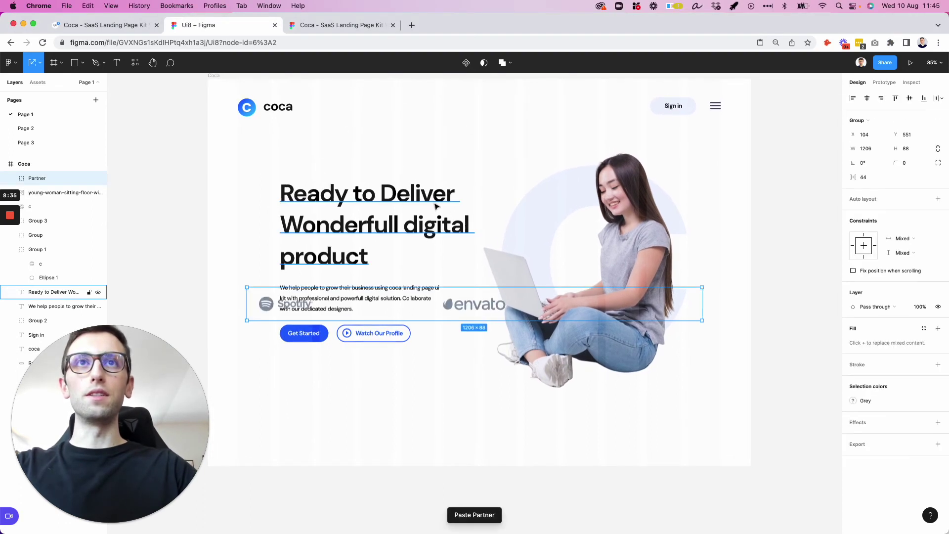
left_click_drag(456, 306, 454, 433)
key("super+z")
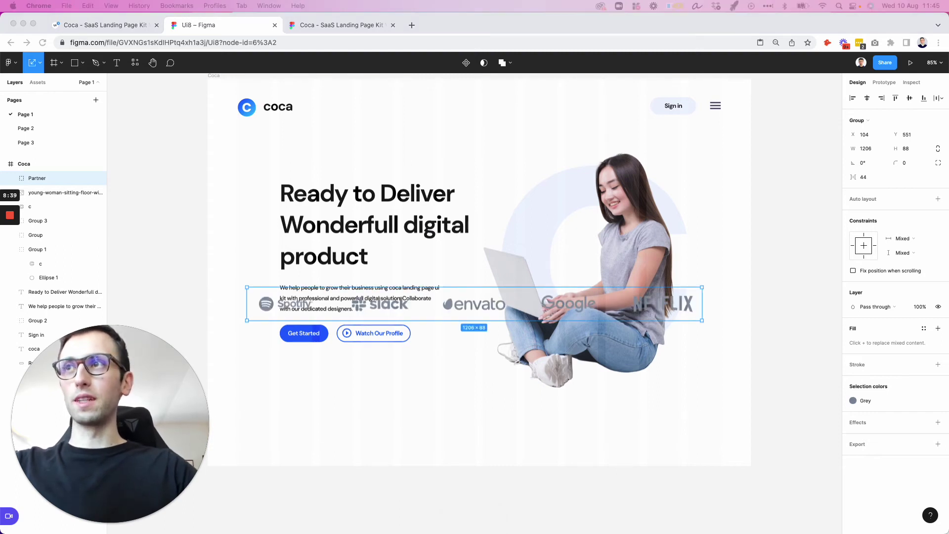
left_click(417, 377)
left_click_drag(470, 313, 467, 436)
left_click(383, 451)
scroll(384, 452, "down", 1)
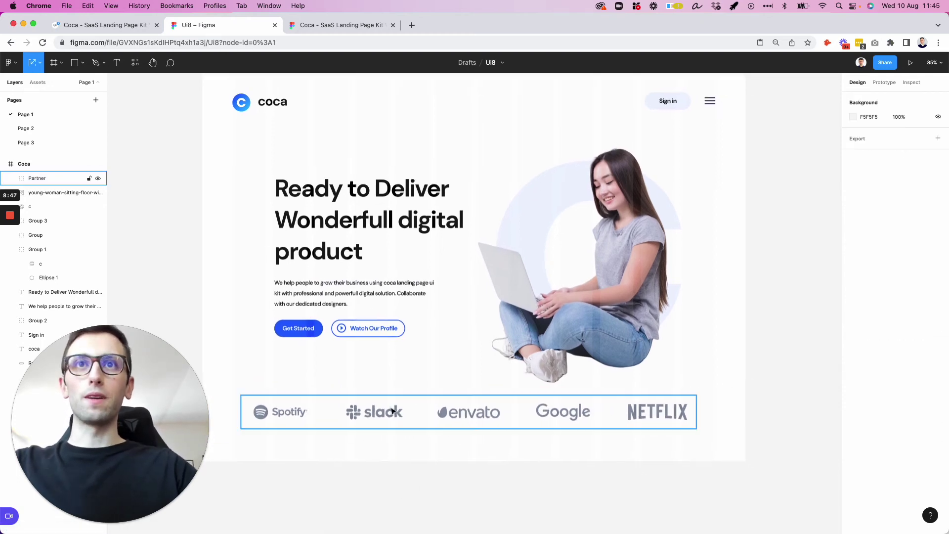
left_click_drag(419, 430, 398, 431)
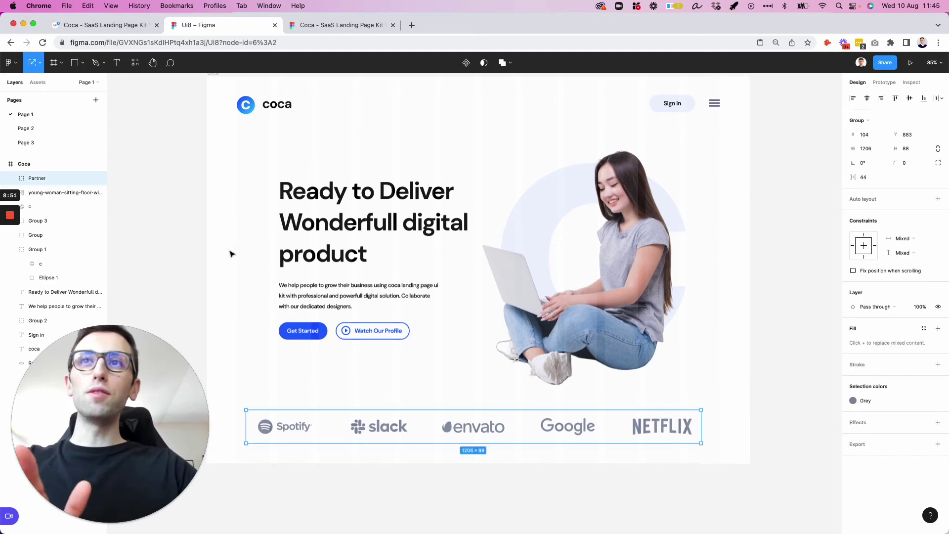
Step: Run the Vector Logos plugin and search it for "spotify"
scroll(346, 370, "down", 2)
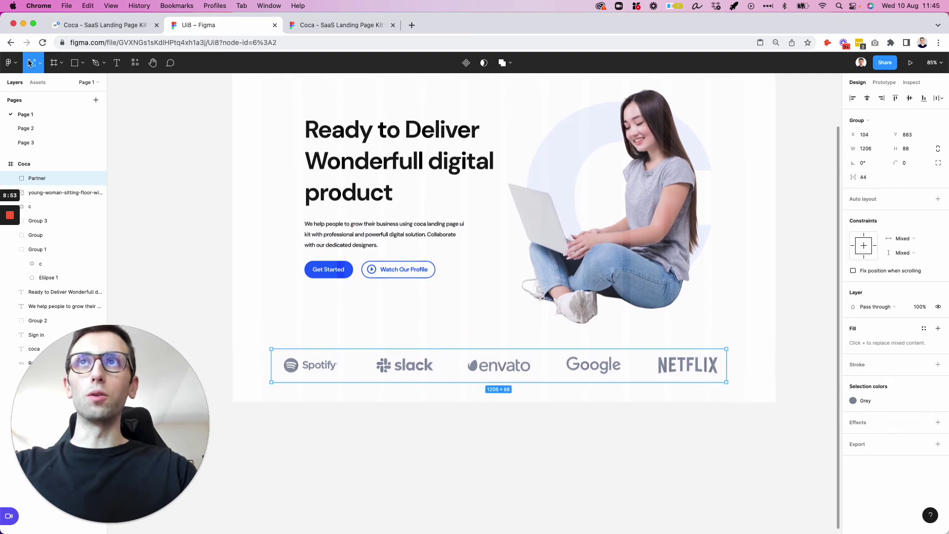
left_click(10, 62)
mouse_move(54, 204)
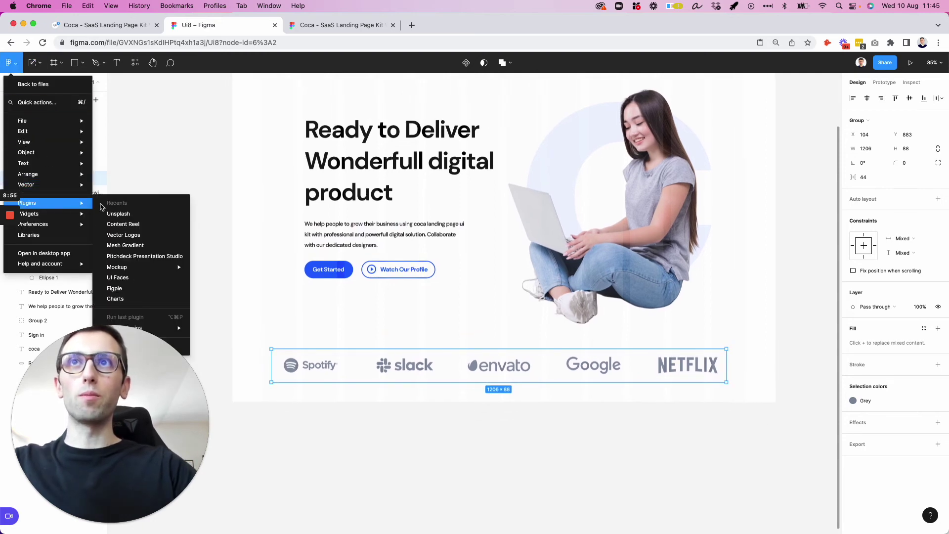
left_click(134, 236)
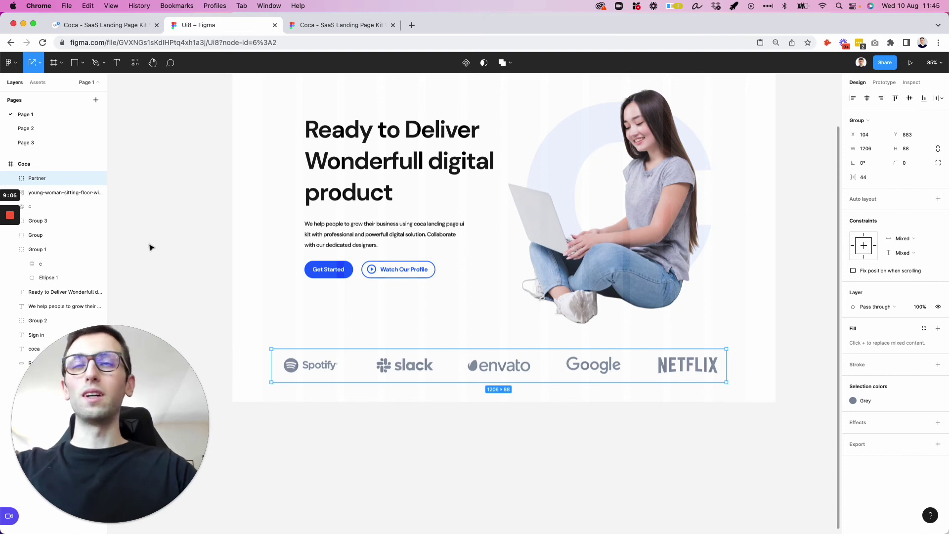
left_click(180, 223)
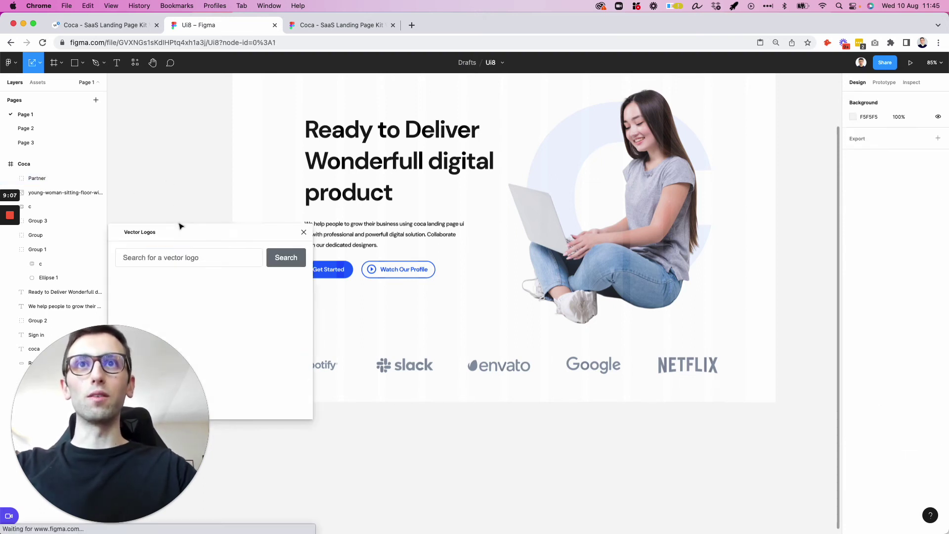
left_click_drag(183, 230, 292, 213)
left_click(298, 242)
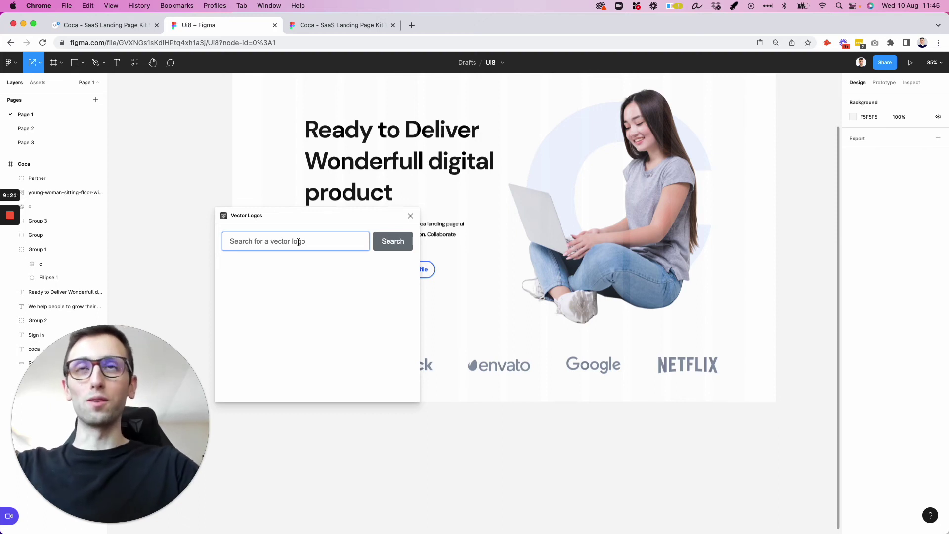
type("spo")
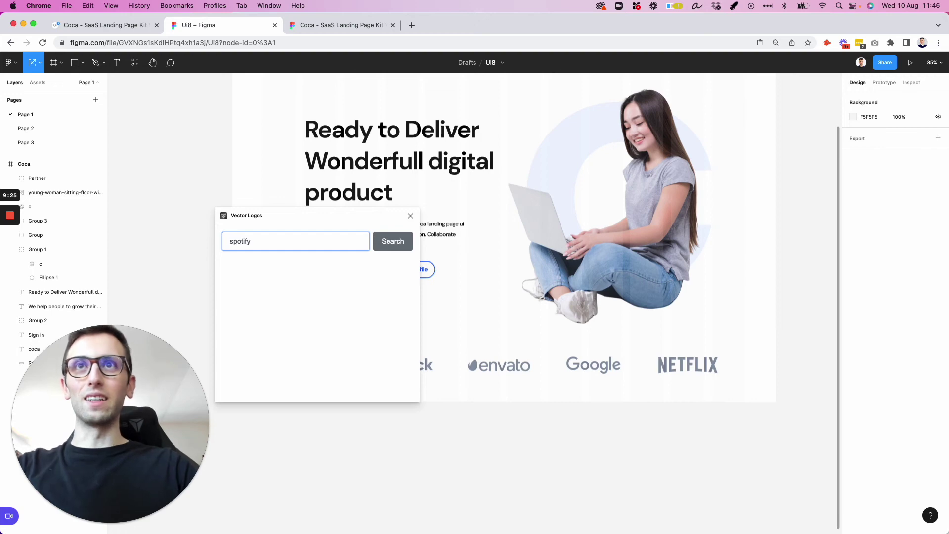
type("tify")
key("Return")
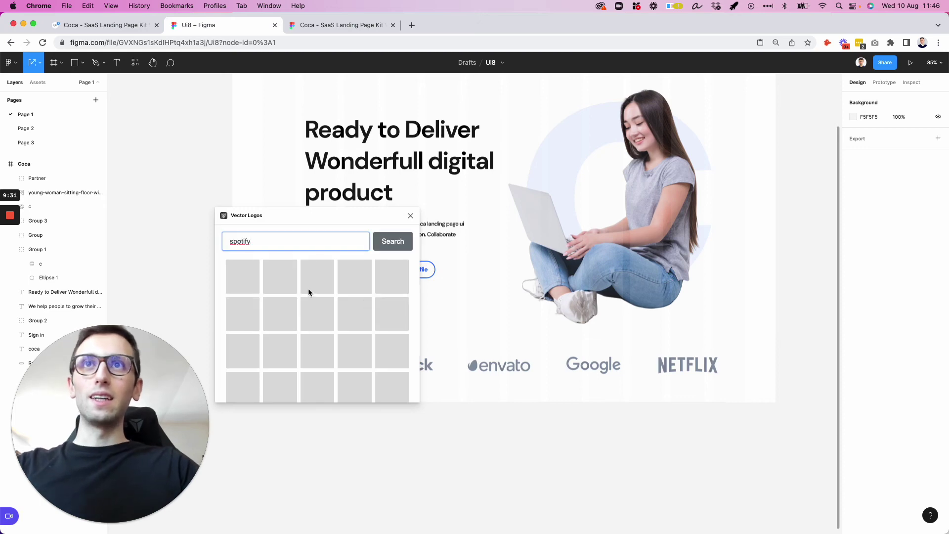
Step: Insert the green Spotify wordmark from the logo results, place it below the Coca frame, and ungroup it to a bare vector
scroll(308, 289, "down", 1)
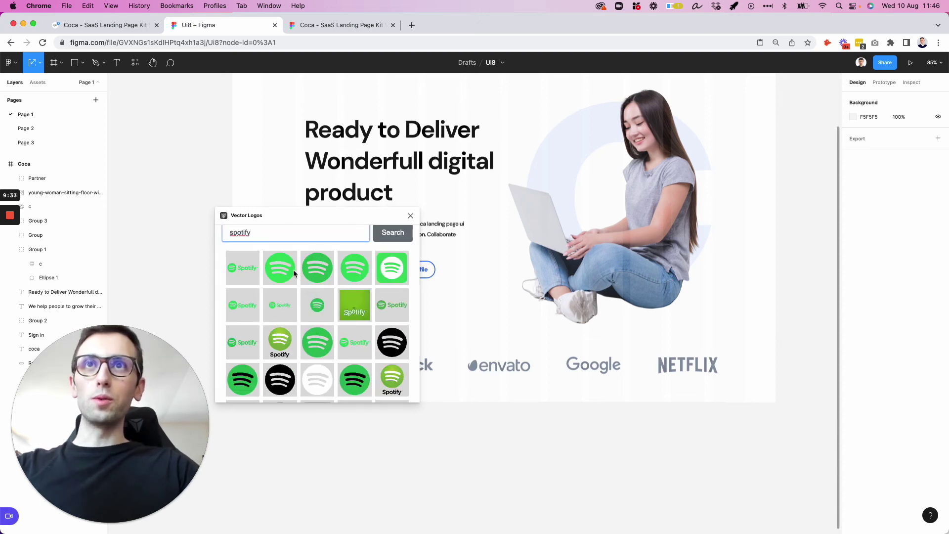
left_click(250, 267)
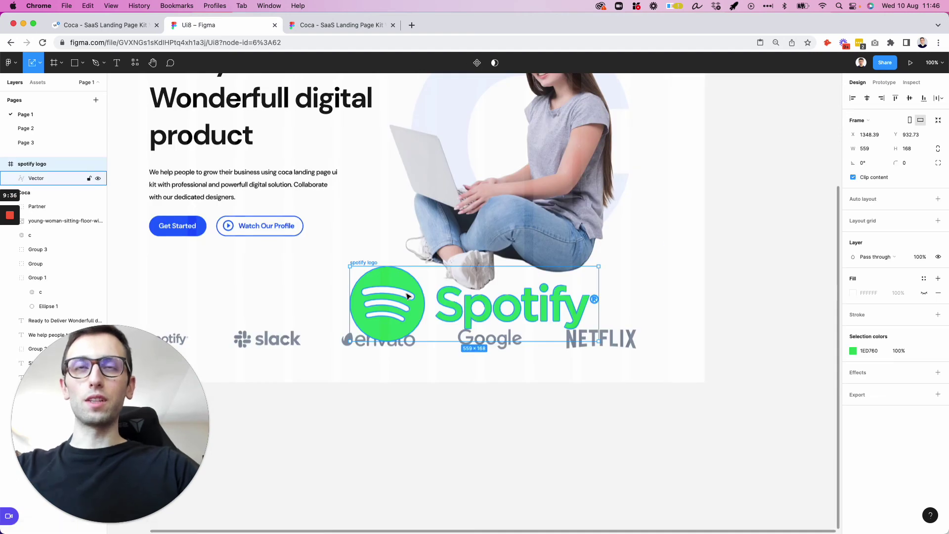
left_click_drag(408, 296, 287, 422)
scroll(292, 425, "left", 5)
scroll(448, 421, "left", 3)
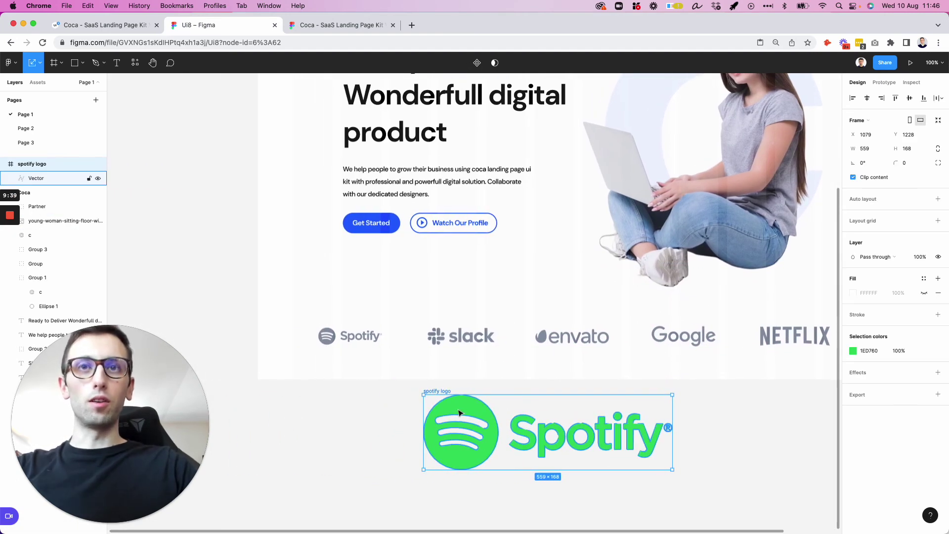
key("super+shift+g")
left_click_drag(445, 405, 409, 394)
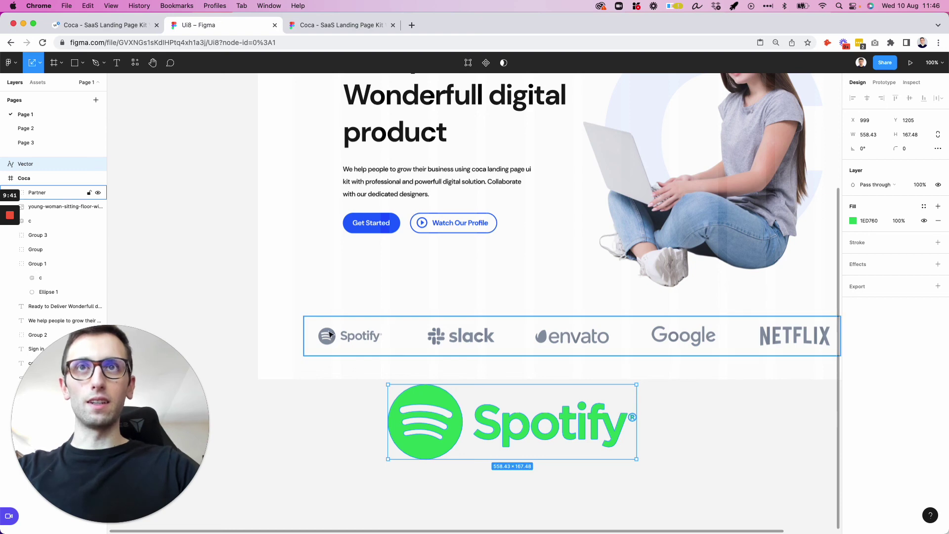
Step: Recolour the inserted Spotify logo with the grey sampled from the partner row's Spotify icon, and delete the logo
key("i")
left_click(327, 336)
left_click(375, 437)
left_click(462, 434)
key("Delete")
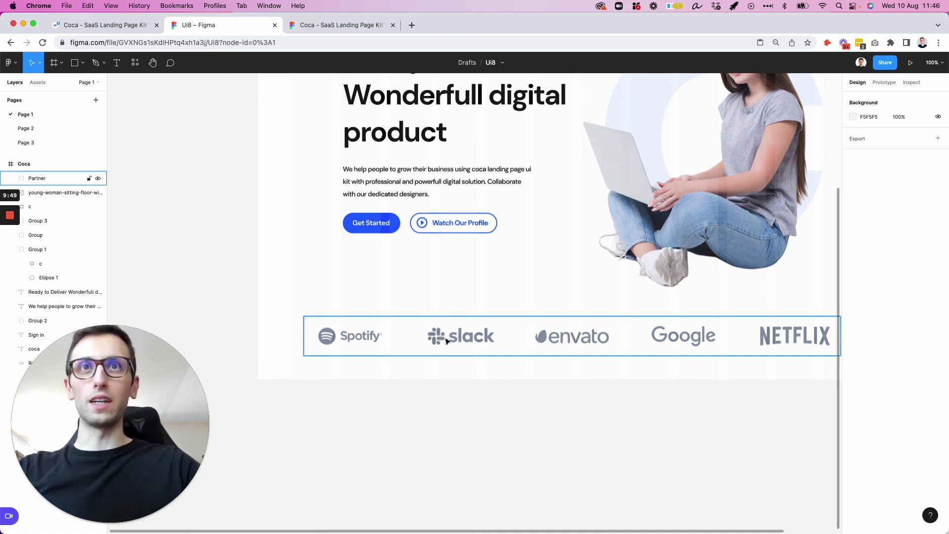
scroll(457, 340, "up", 5)
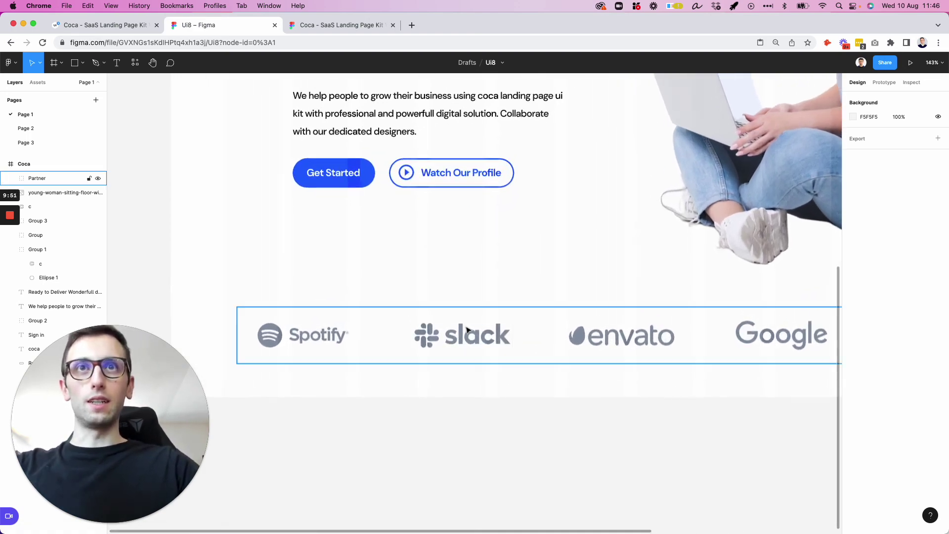
scroll(474, 338, "down", 1)
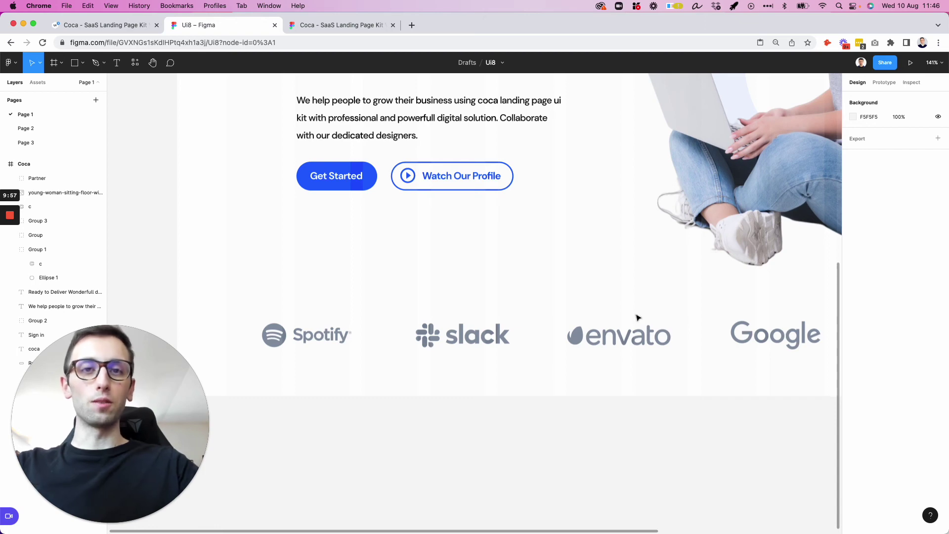
scroll(604, 311, "down", 5)
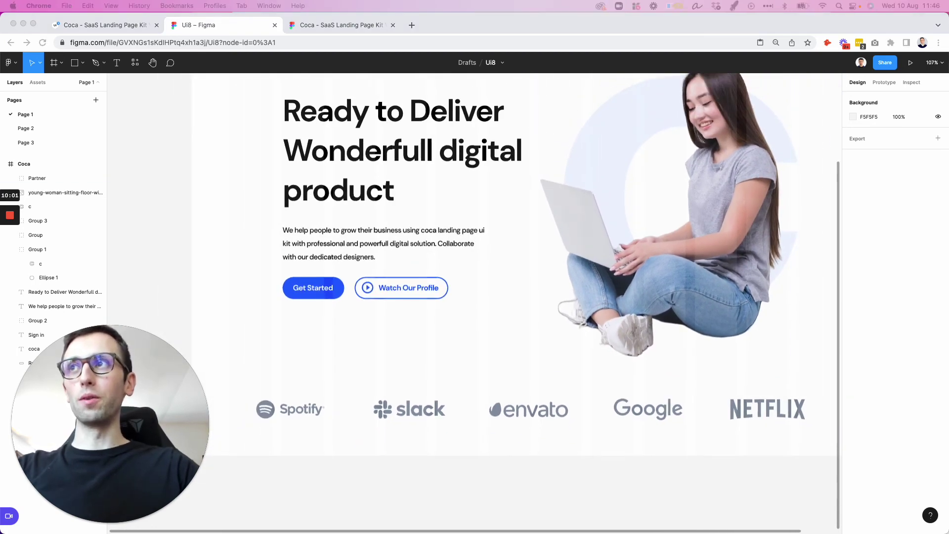
Step: Paste the Card_Team stats card into the Coca frame and position it near the laptop at X 658, Y 585
scroll(591, 222, "up", 3)
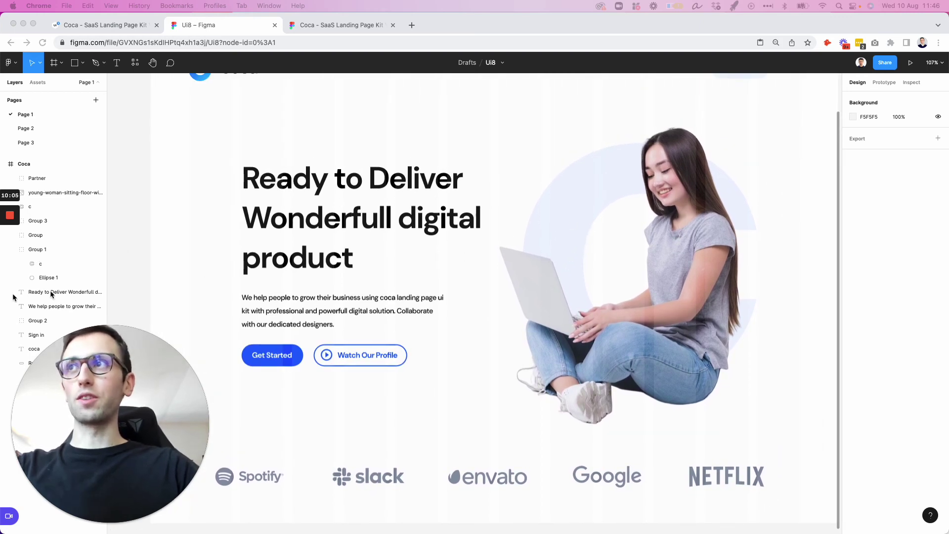
left_click(307, 165)
key("super+v")
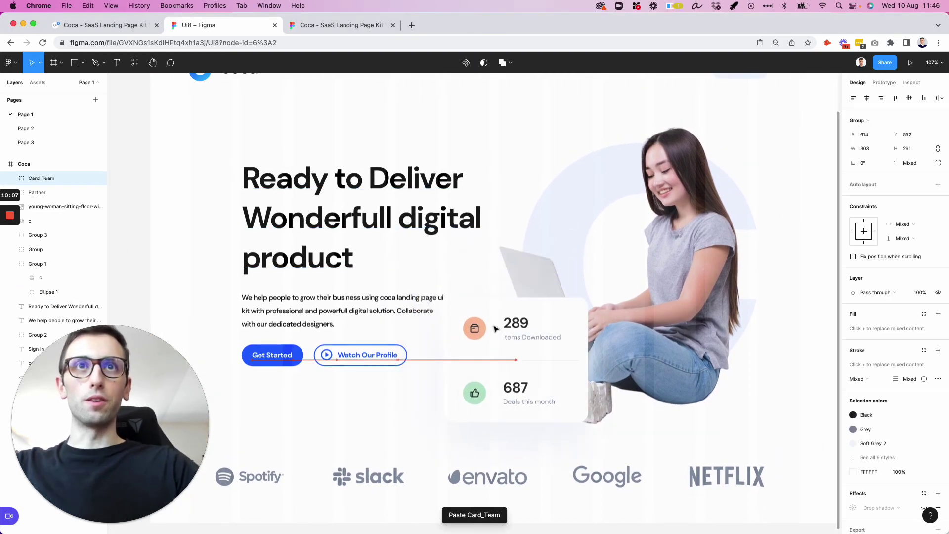
left_click_drag(496, 330, 501, 344)
left_click(583, 322)
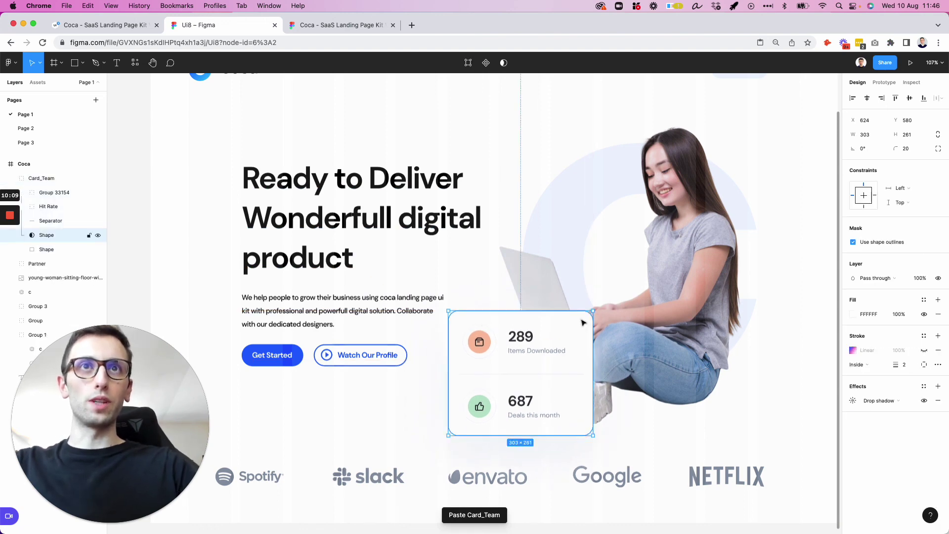
scroll(584, 322, "up", 3)
left_click(563, 292)
left_click(433, 349)
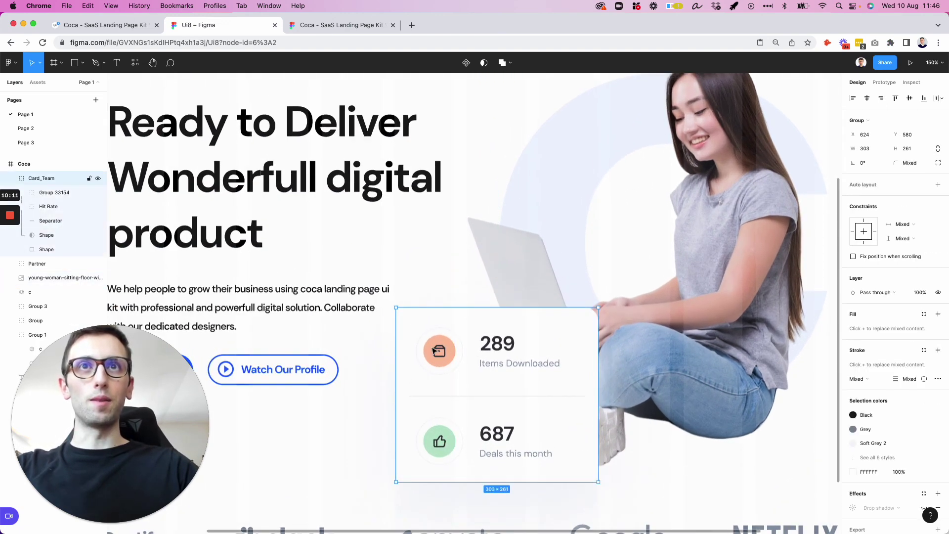
left_click_drag(456, 347, 479, 351)
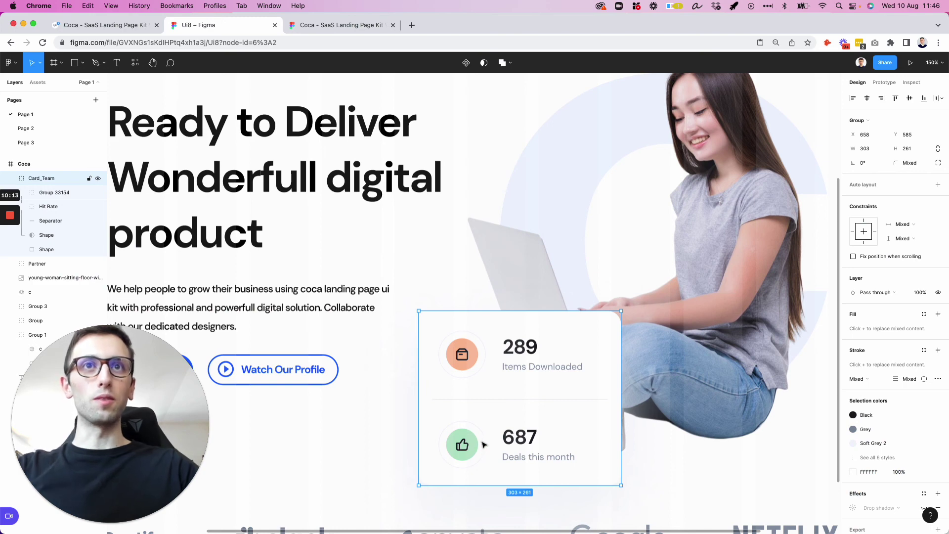
Step: Paste the Earnings card group, move it out of Card_Team to the top of the Coca layers, and place it at X 1156, Y 336
scroll(479, 443, "up", 1)
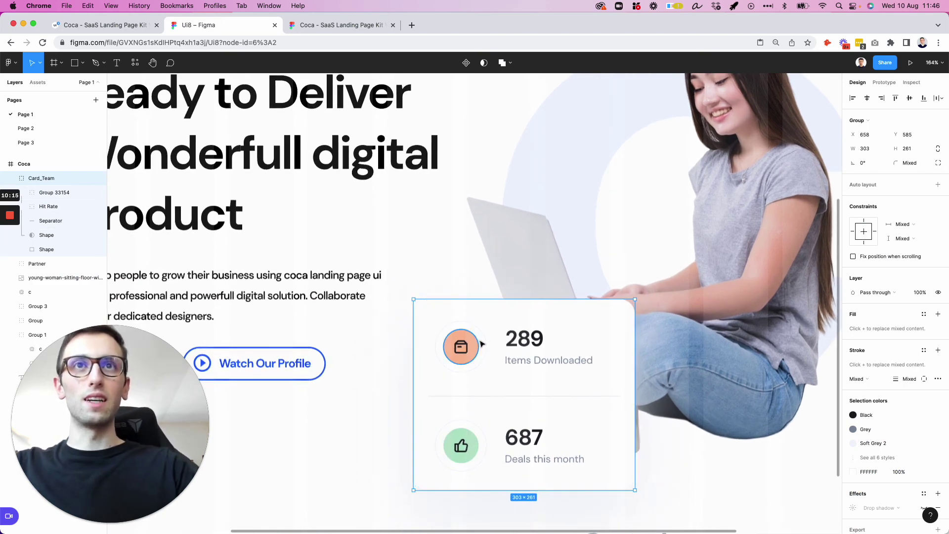
scroll(482, 347, "down", 3)
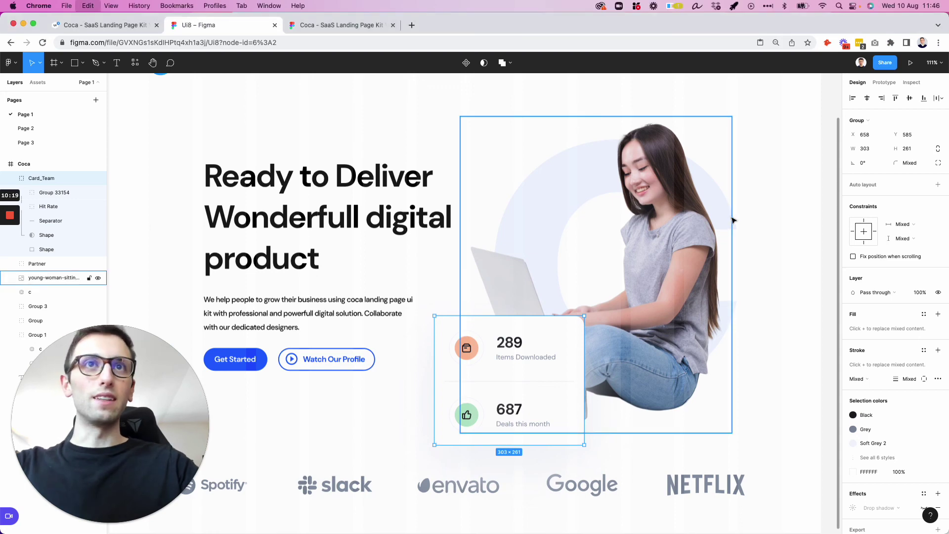
key("super+v")
key("alt")
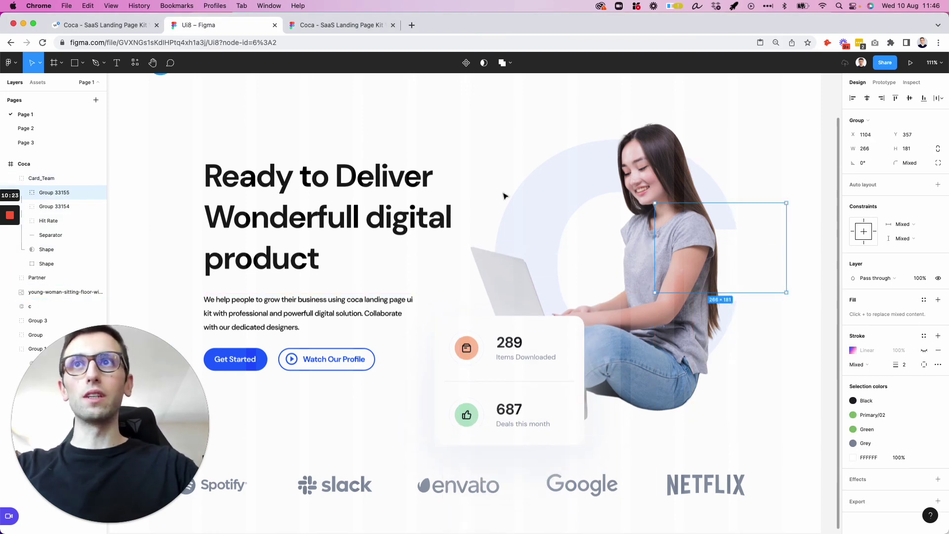
left_click_drag(55, 200, 49, 174)
left_click_drag(709, 243, 735, 232)
scroll(760, 195, "up", 5)
Step: Inspect the Earnings card's background shape, title, amount and last-year text properties
double_click(790, 221)
scroll(790, 222, "right", 5)
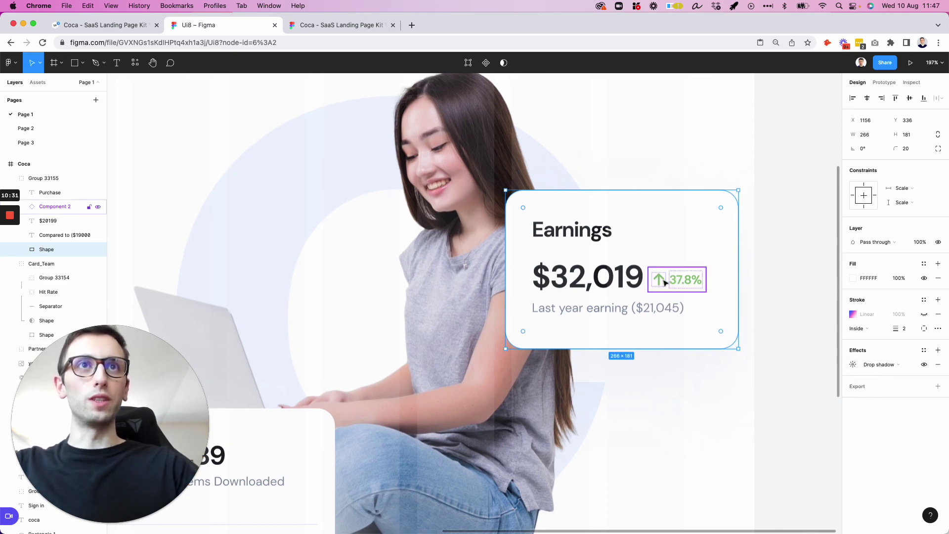
left_click(630, 282)
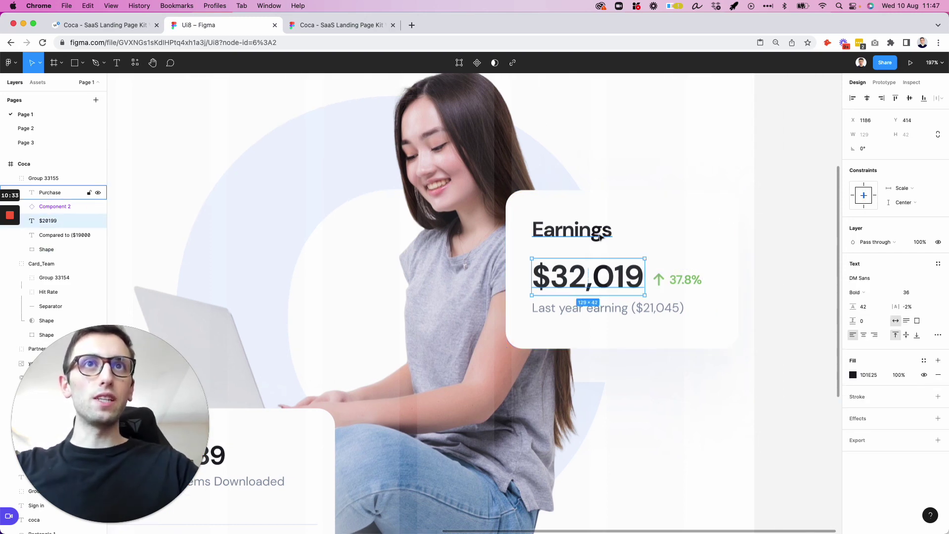
left_click(574, 231)
left_click(608, 288)
left_click(618, 306)
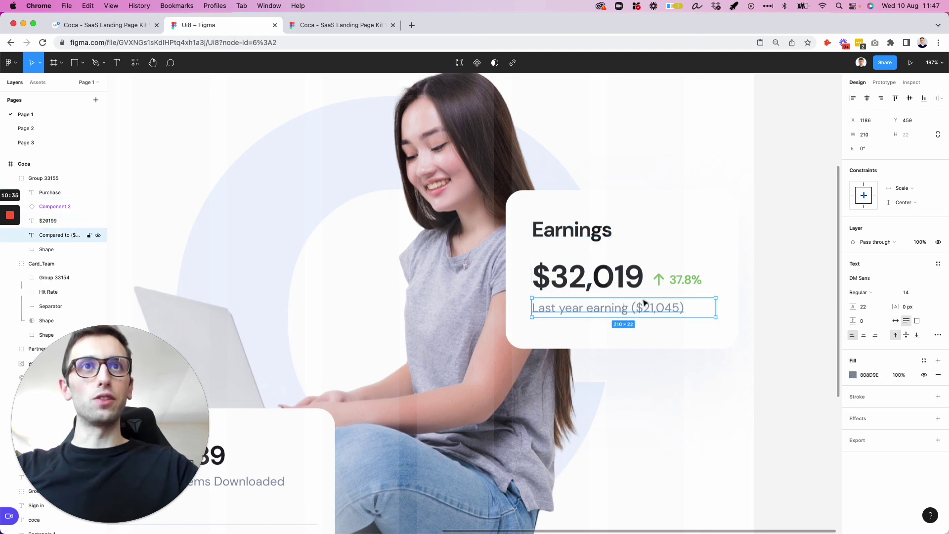
Step: Shift the 289/687 stats card slightly left and down, and lower the Earnings card to beside the woman's elbow
scroll(667, 288, "down", 5)
key("Escape")
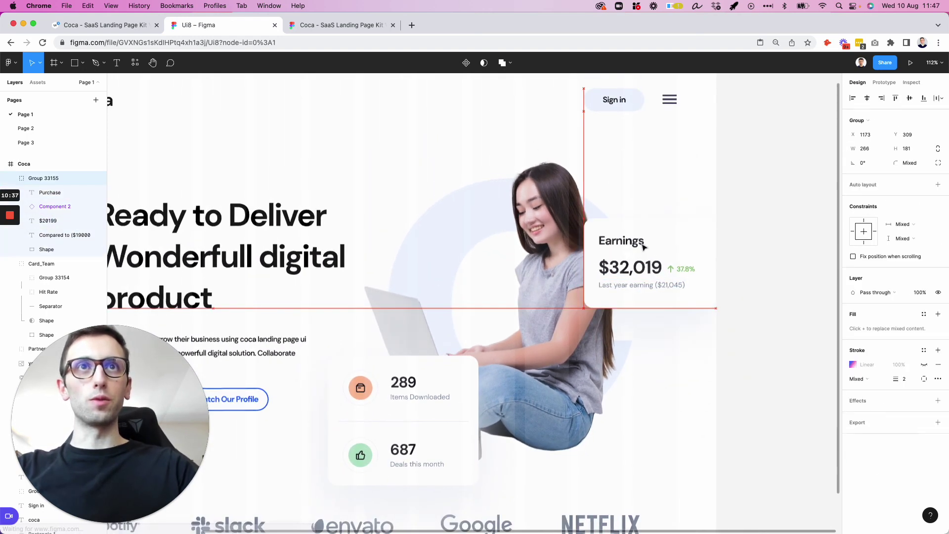
scroll(702, 178, "down", 4)
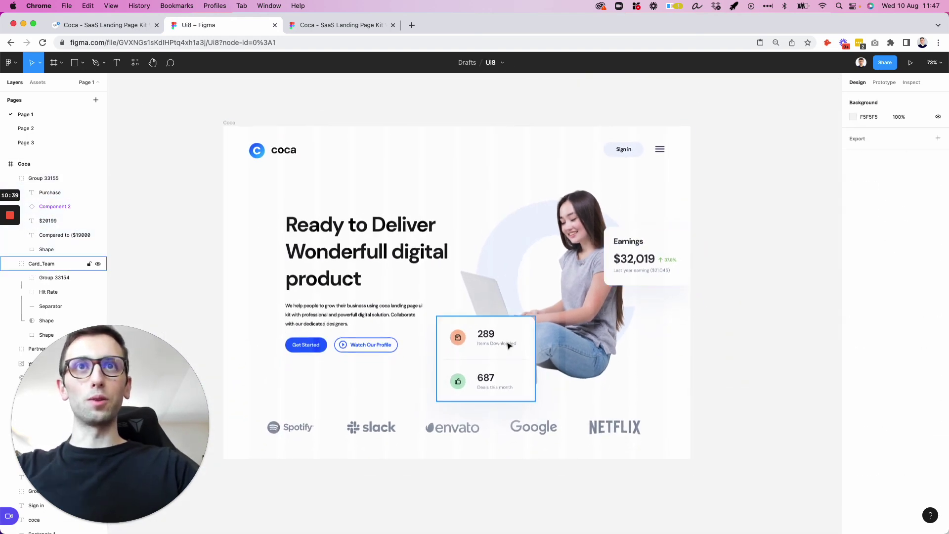
mouse_move(515, 341)
left_mouse_down()
mouse_move(506, 349)
mouse_move(510, 344)
left_mouse_up()
left_click_drag(631, 259, 624, 308)
left_click(741, 225)
left_click(655, 292)
left_click(717, 279)
Step: Extend the Coca frame's bottom edge downward and move the partner logo row slightly lower inside it
left_click(229, 123)
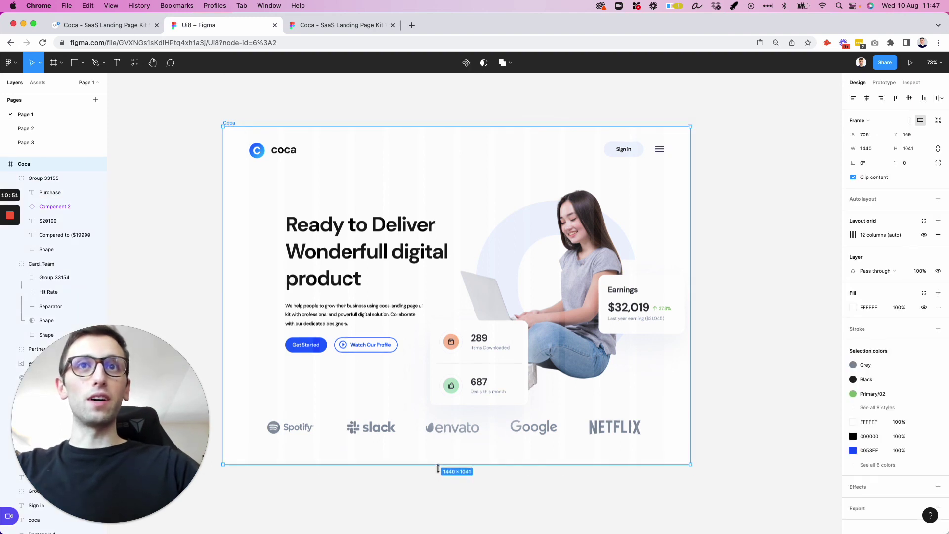
left_click(469, 453)
left_click(547, 428)
left_click_drag(547, 428, 547, 438)
left_click(735, 410)
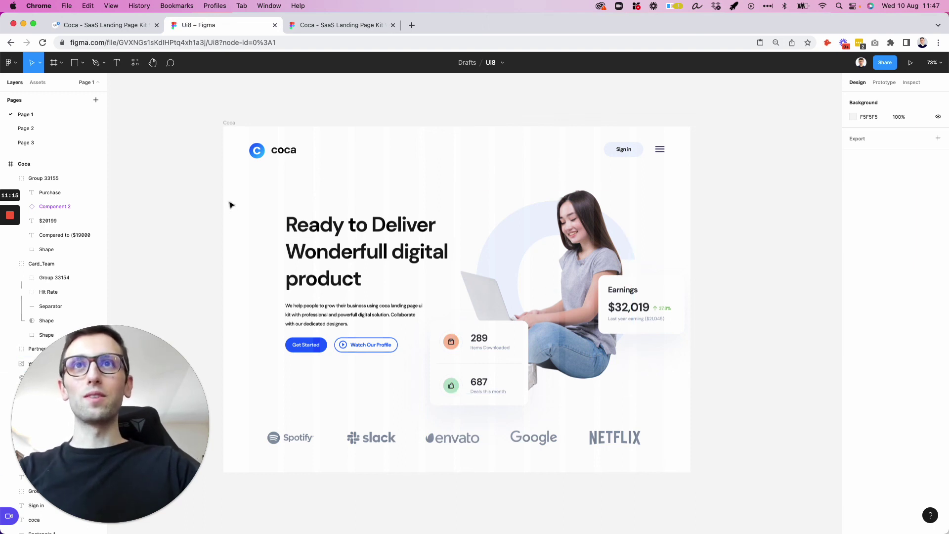
left_click_drag(229, 203, 395, 372)
left_click(386, 389)
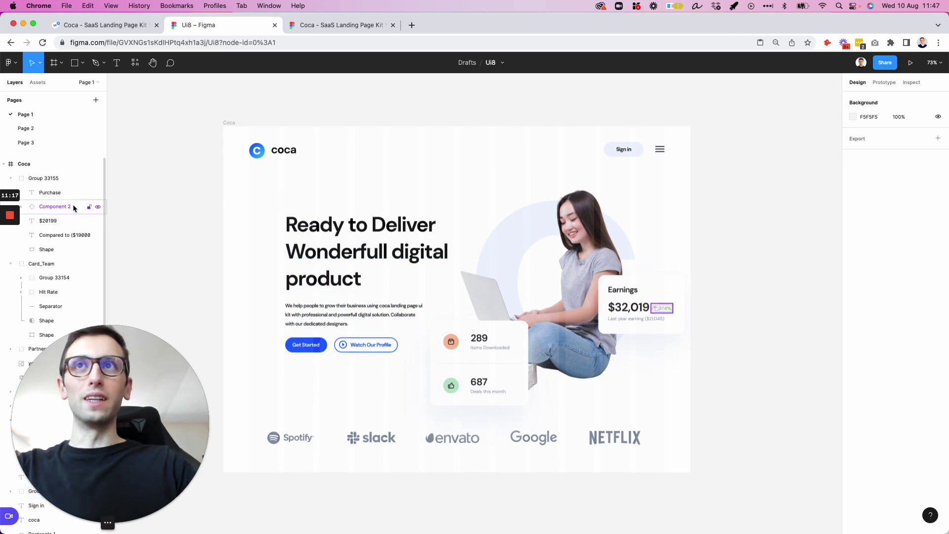
mouse_move(16, 219)
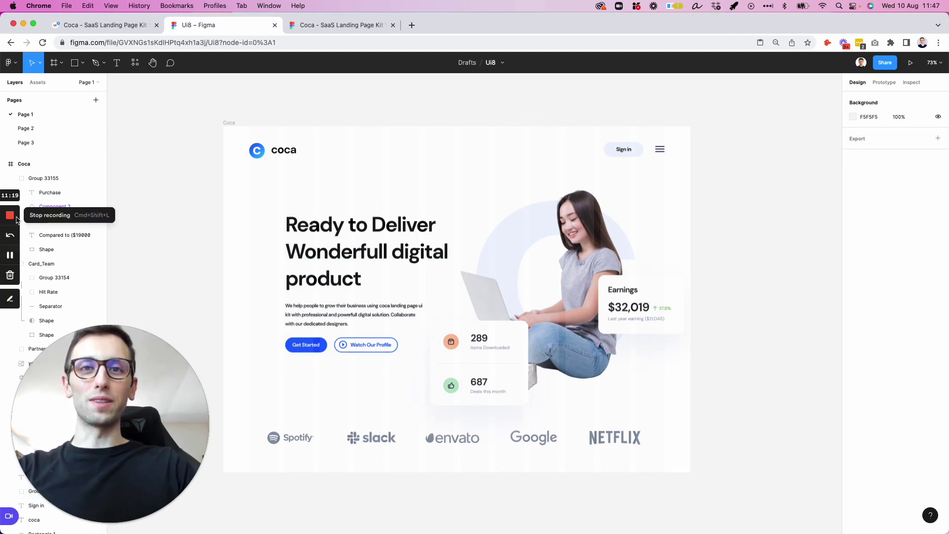